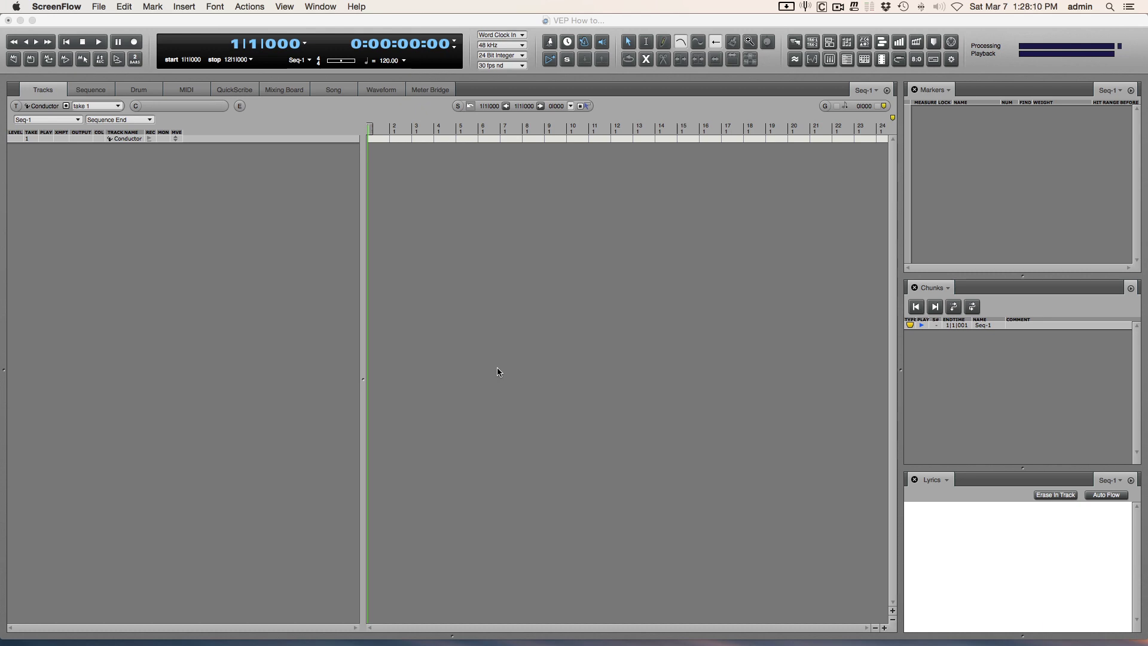
# Step: Bring the Digital Performer project 'VEP How to...' with empty Seq-1 to the front
pyautogui.click(497, 371)
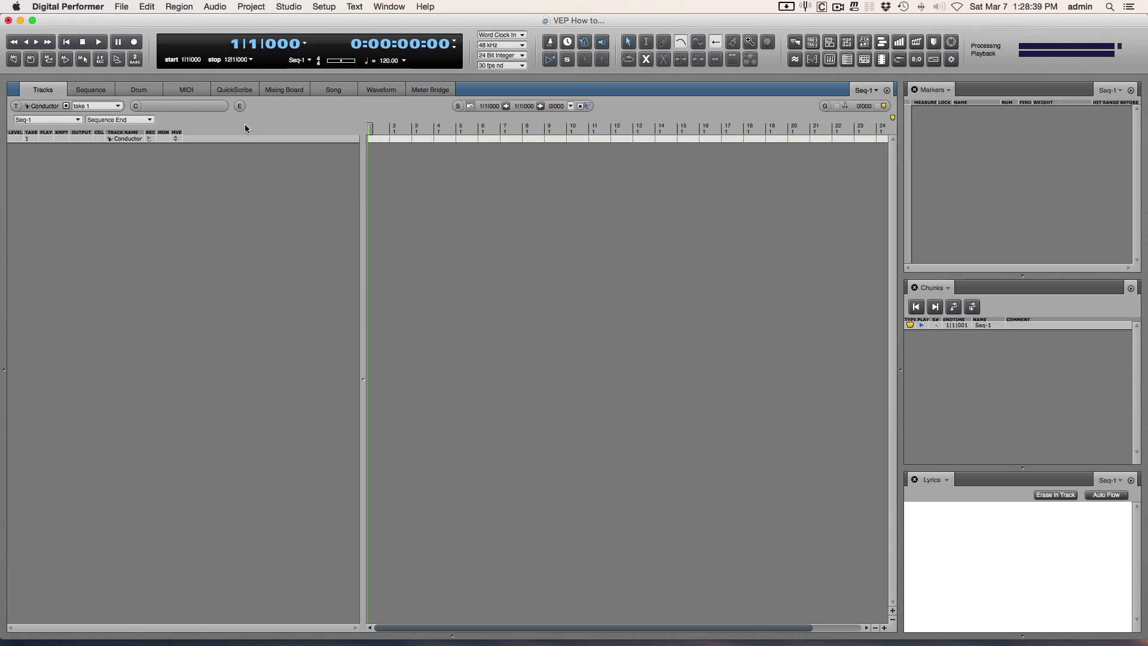
# Step: Open the Add Instrument Track dialog via Project > Add Track > Instruments with Options
pyautogui.click(251, 8)
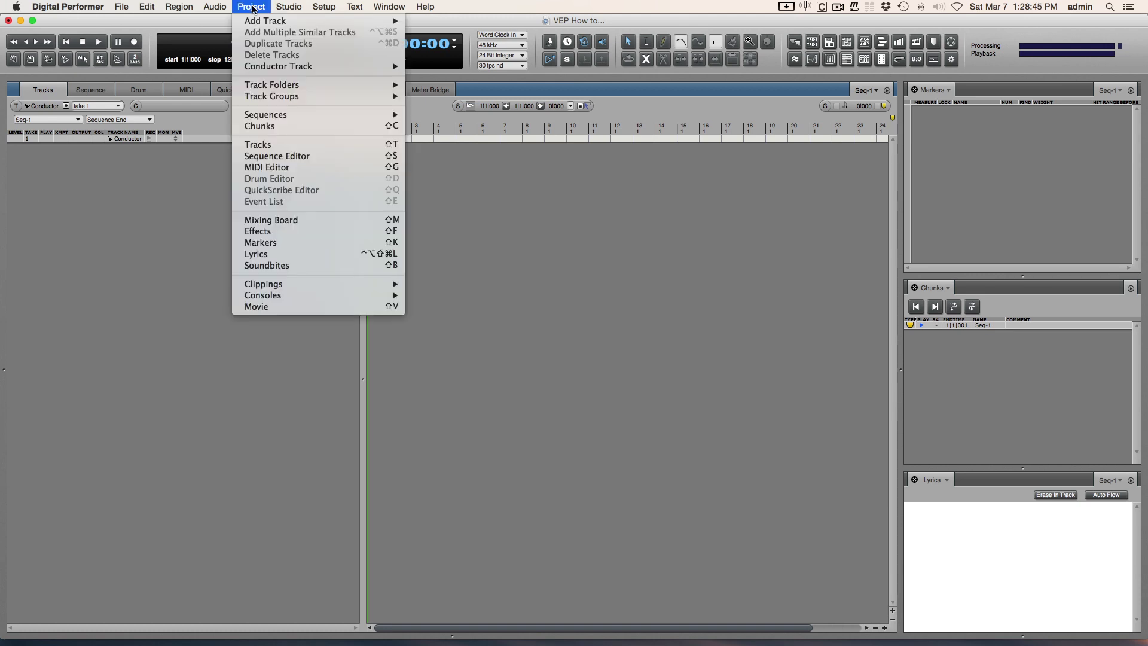
pyautogui.moveTo(257, 22)
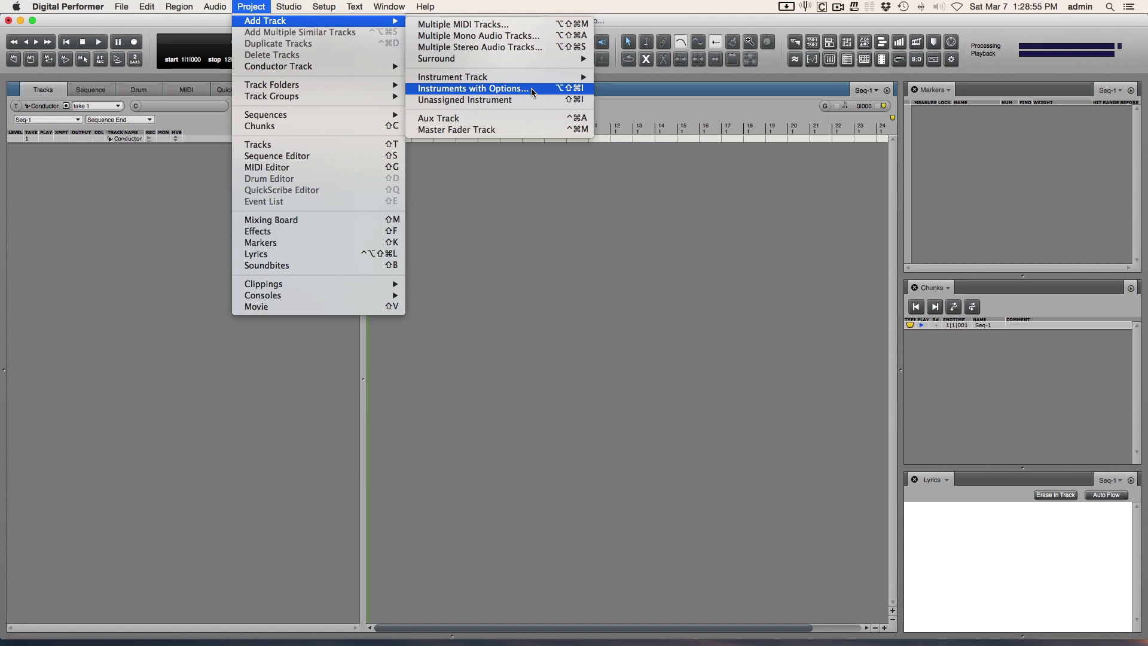
pyautogui.press('alt')
pyautogui.press('alt')
pyautogui.press('alt')
pyautogui.press('alt')
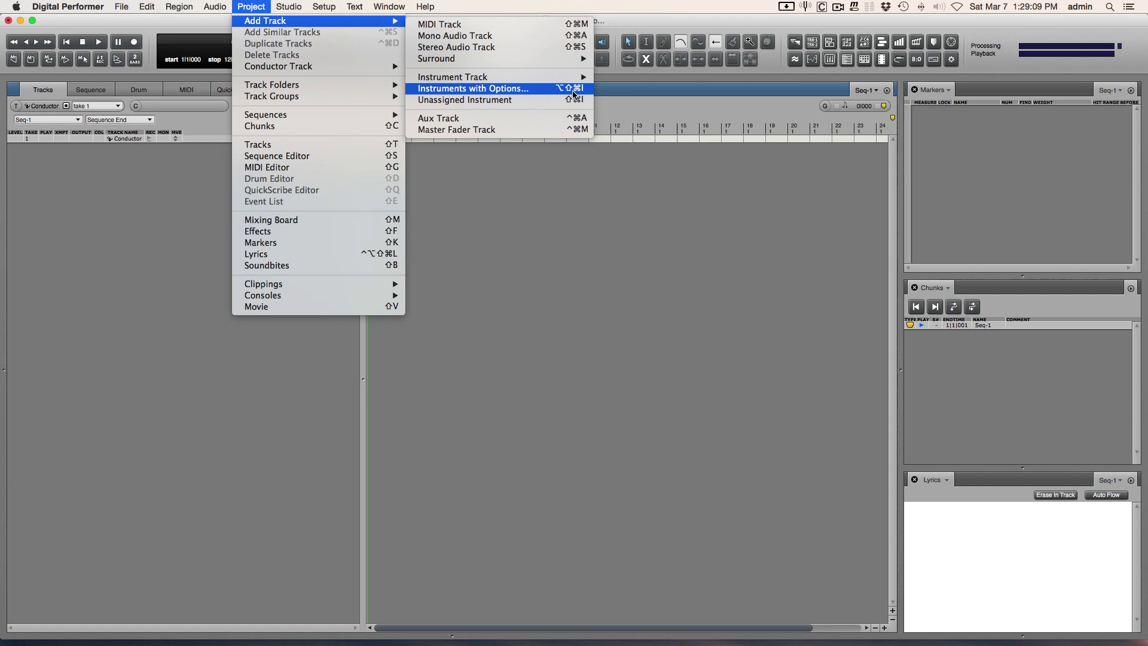
pyautogui.click(572, 91)
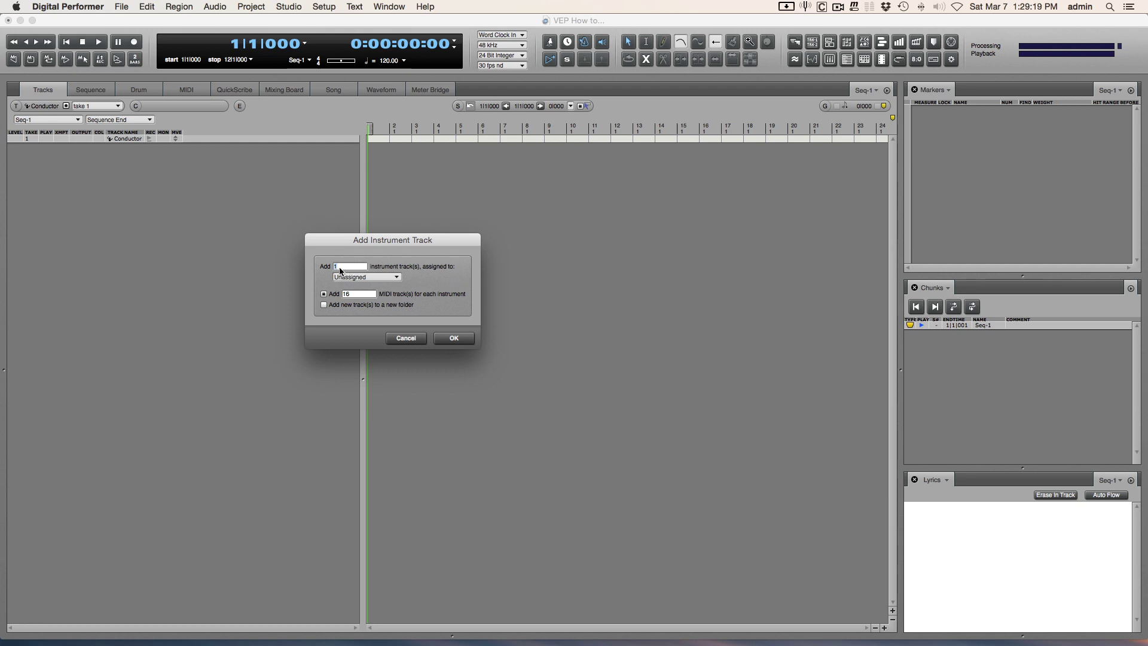
# Step: Assign the new instrument track to VSL > Vienna Ensemble Pro (stereo) and edit the MIDI track count
pyautogui.click(379, 277)
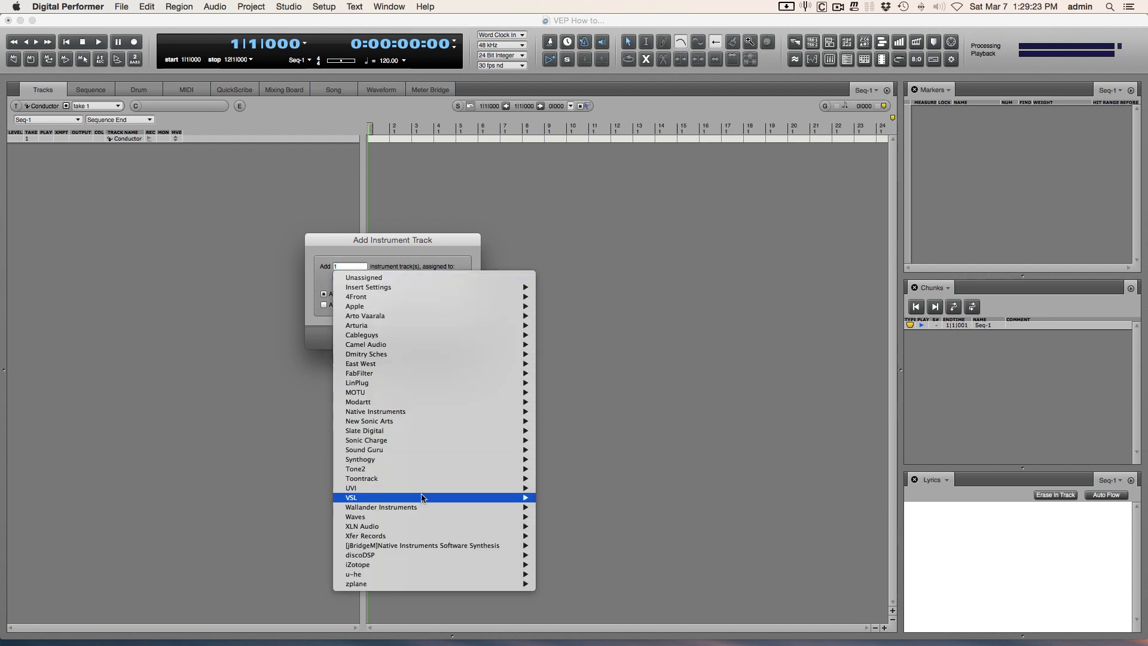
pyautogui.moveTo(422, 497)
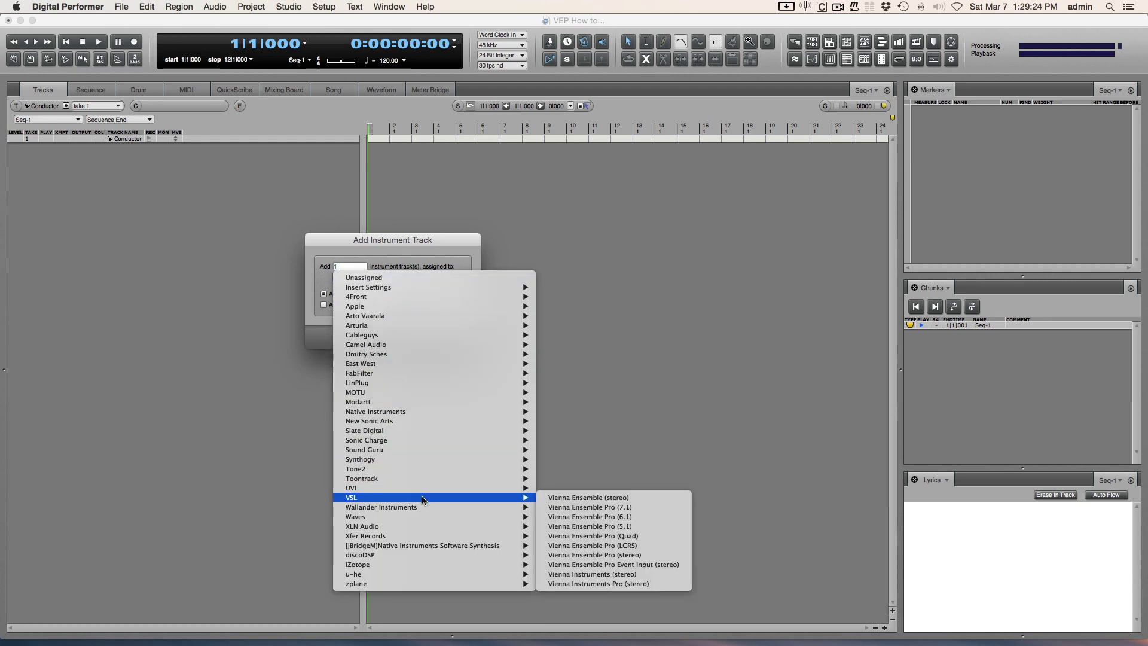
pyautogui.click(602, 556)
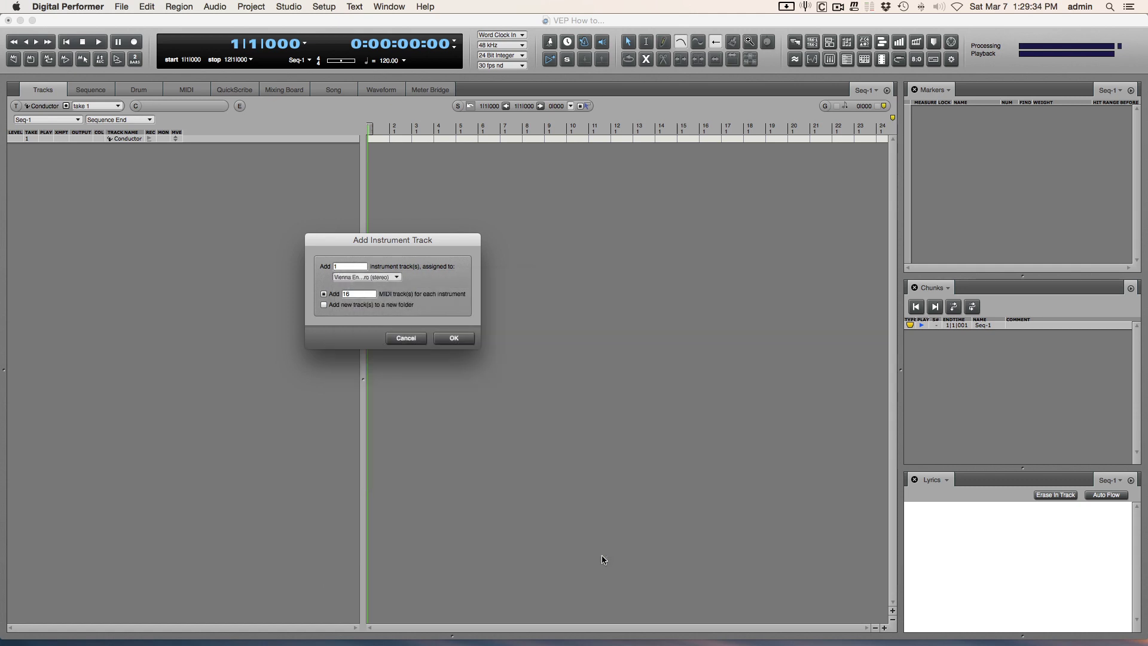
pyautogui.doubleClick(357, 297)
pyautogui.write('1')
# Step: Create the Vienna Ensemble Pro-1 track and connect it to server 127.0.0.1 localhost [64]
pyautogui.click(454, 338)
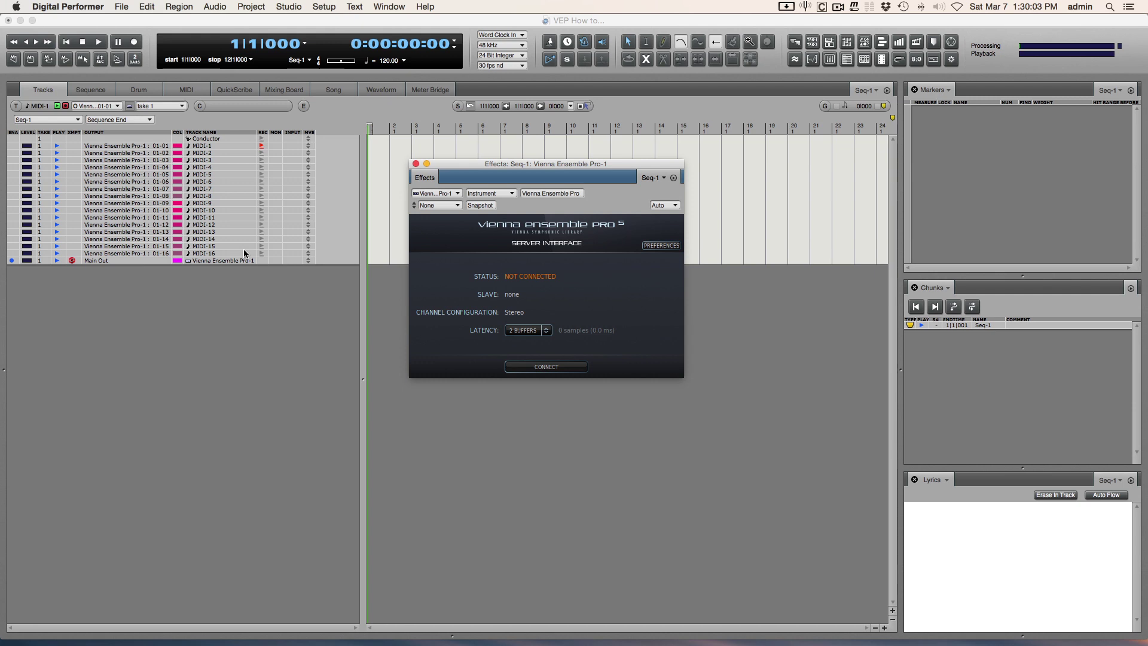
pyautogui.click(527, 369)
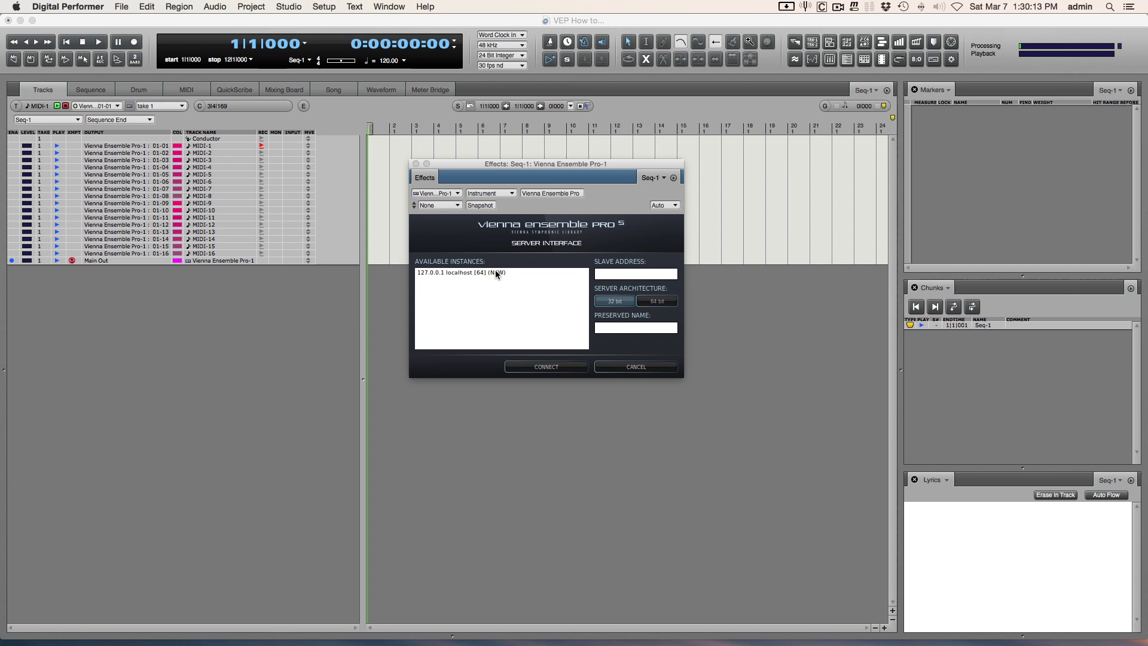
pyautogui.click(495, 271)
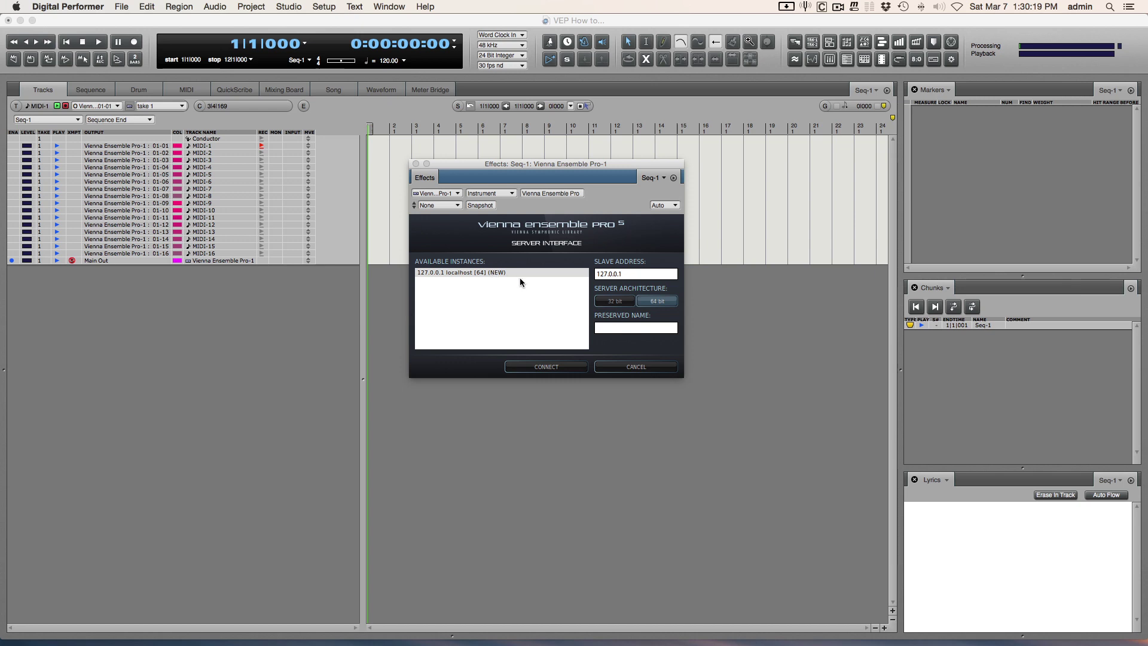
pyautogui.doubleClick(517, 274)
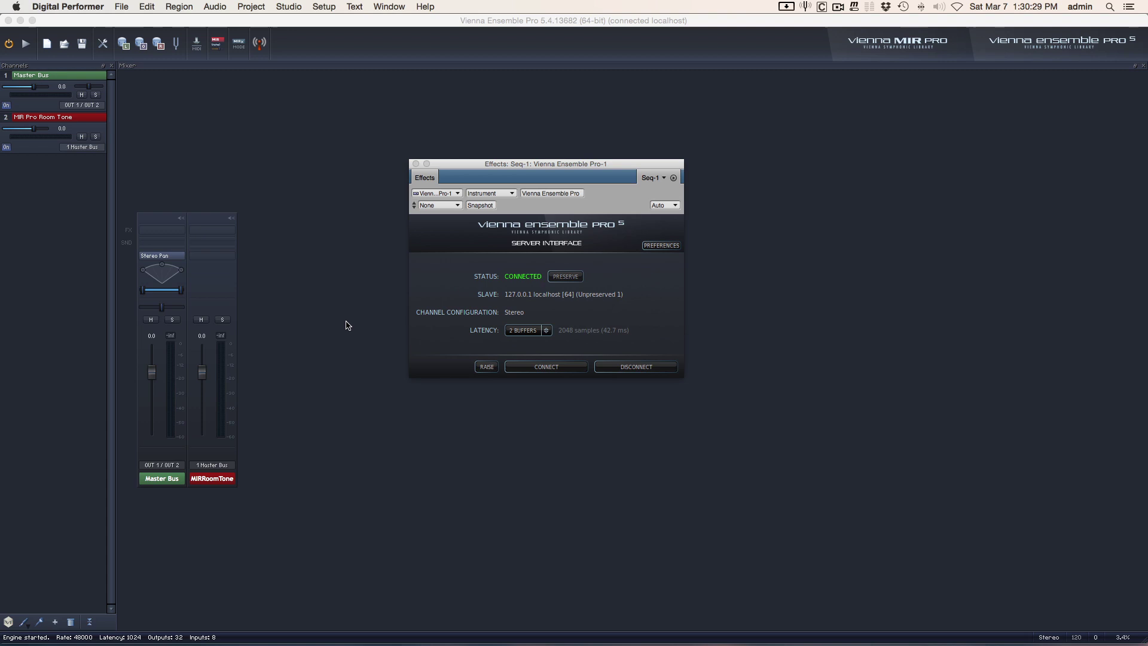
# Step: Move the Vienna Ensemble Pro Server window onto a new Desktop 4 using Mission Control
pyautogui.hotkey('ctrl', 'Up')
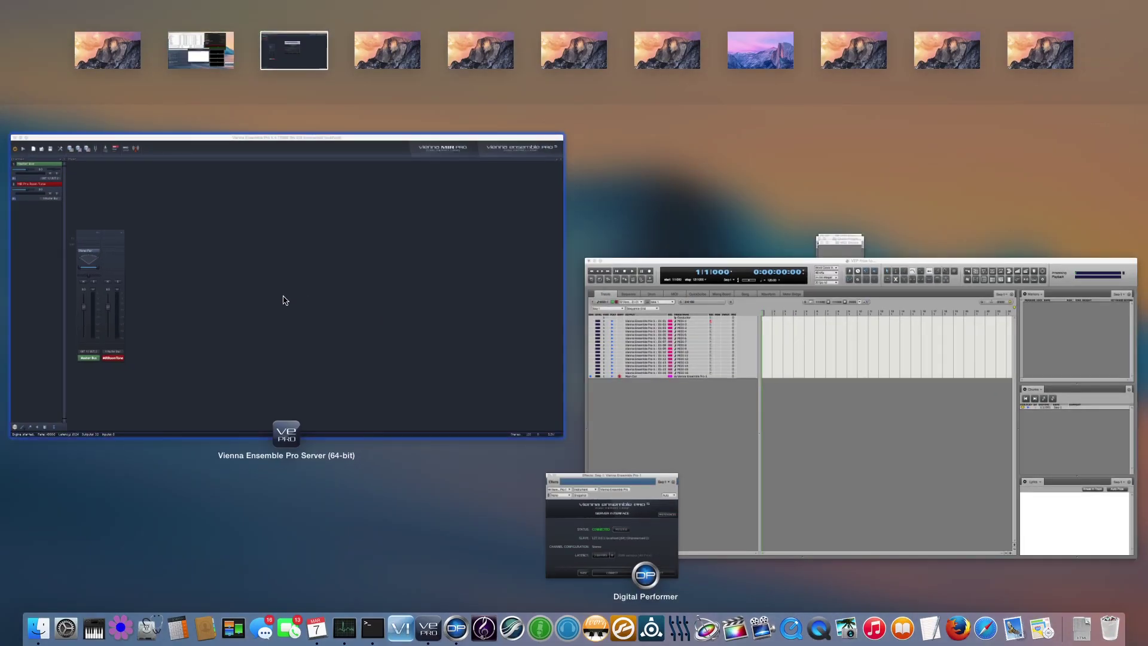
pyautogui.moveTo(285, 300); pyautogui.dragTo(385, 50)
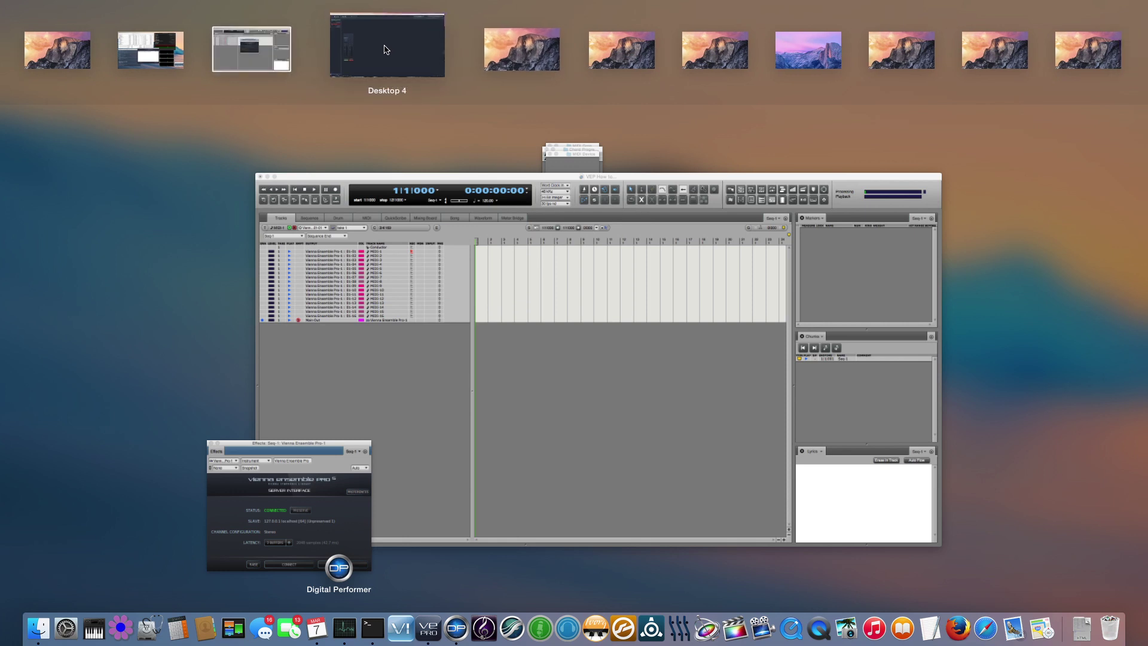
# Step: Preserve the VEP plugin instance as 'Strings', close the plugin window, and switch to the server's desktop
pyautogui.click(546, 382)
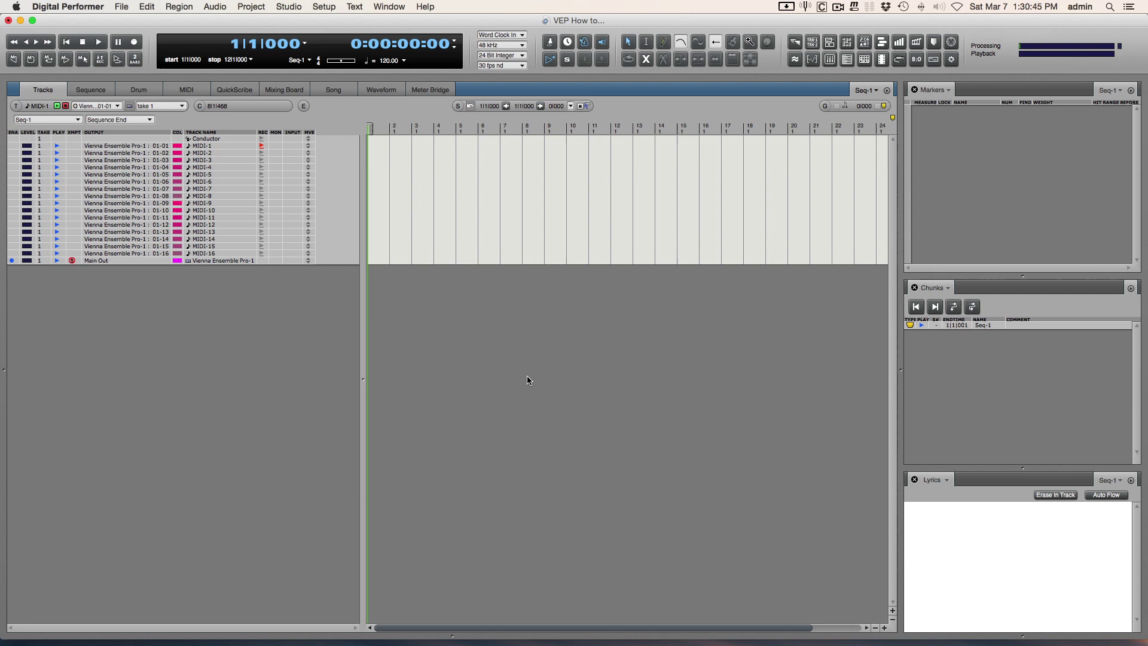
pyautogui.doubleClick(213, 262)
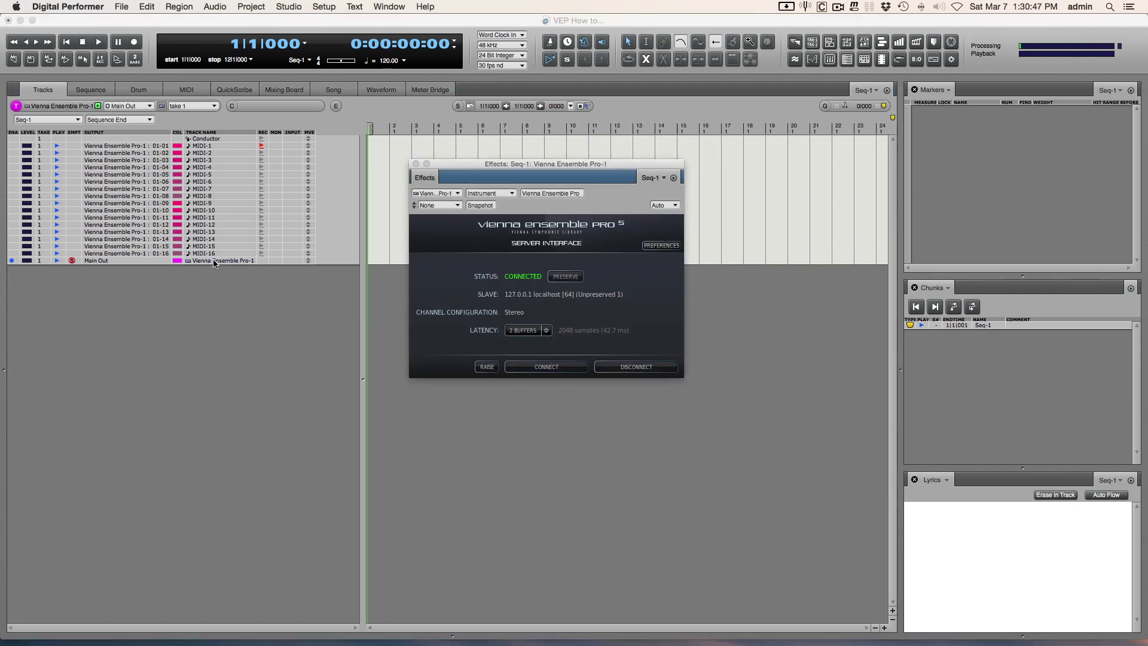
pyautogui.moveTo(495, 168); pyautogui.dragTo(399, 257)
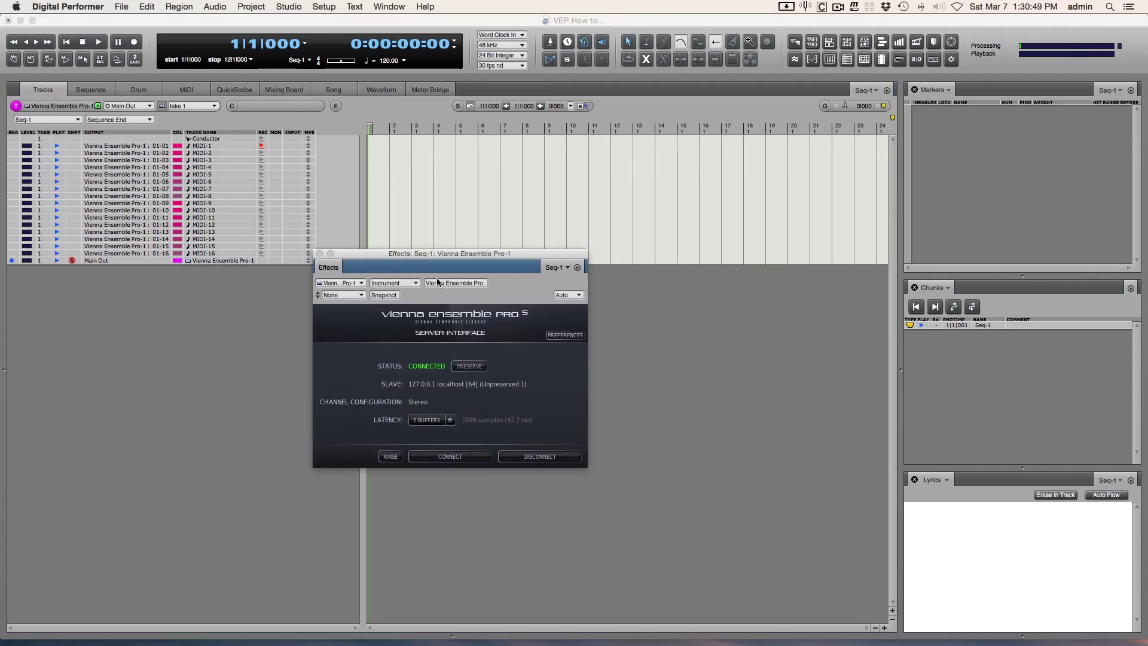
pyautogui.click(469, 367)
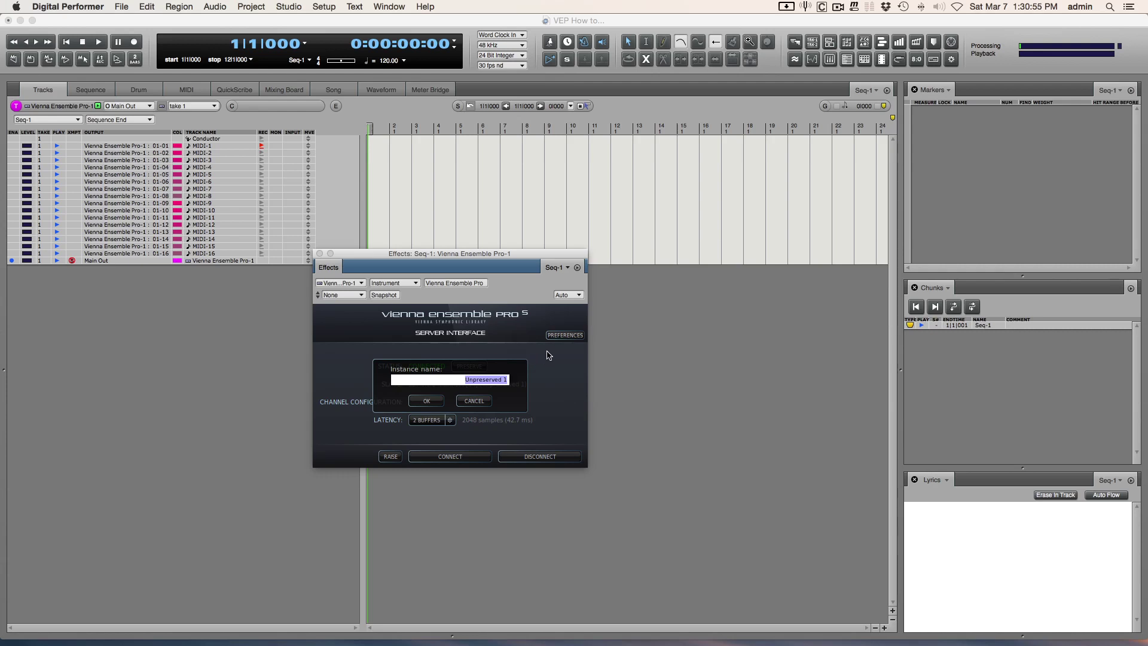
pyautogui.write('Strings')
pyautogui.press('Return')
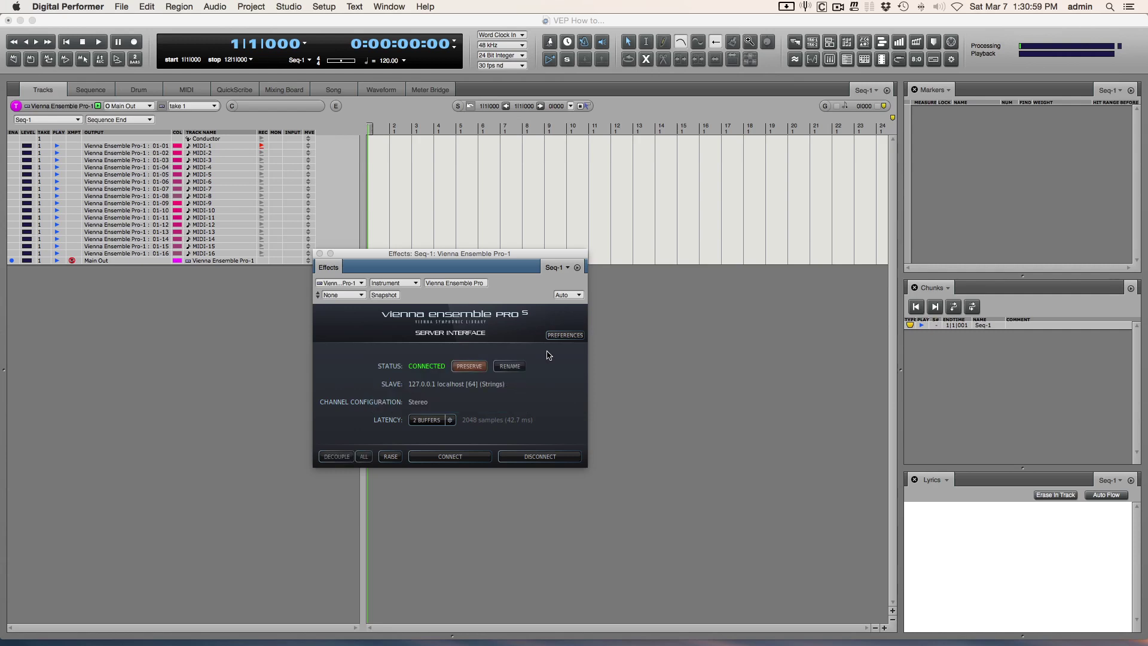
pyautogui.click(320, 253)
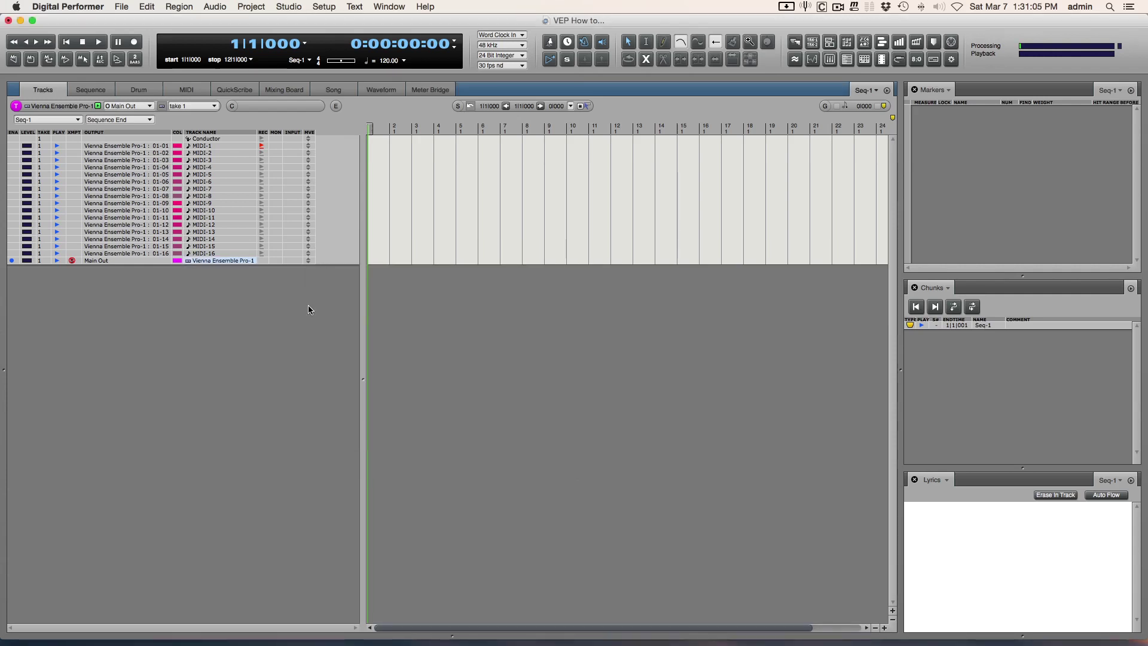
pyautogui.hotkey('ctrl', 'Right')
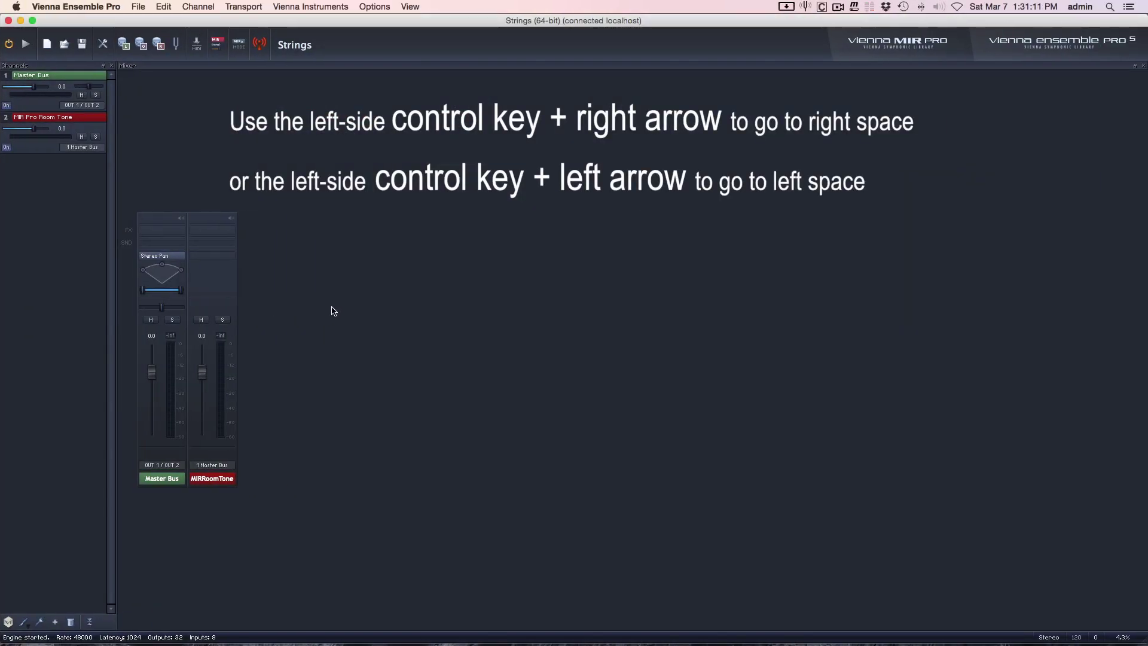
# Step: Add a Kontakt 5 stereo channel to the Strings server instance
pyautogui.rightClick(331, 309)
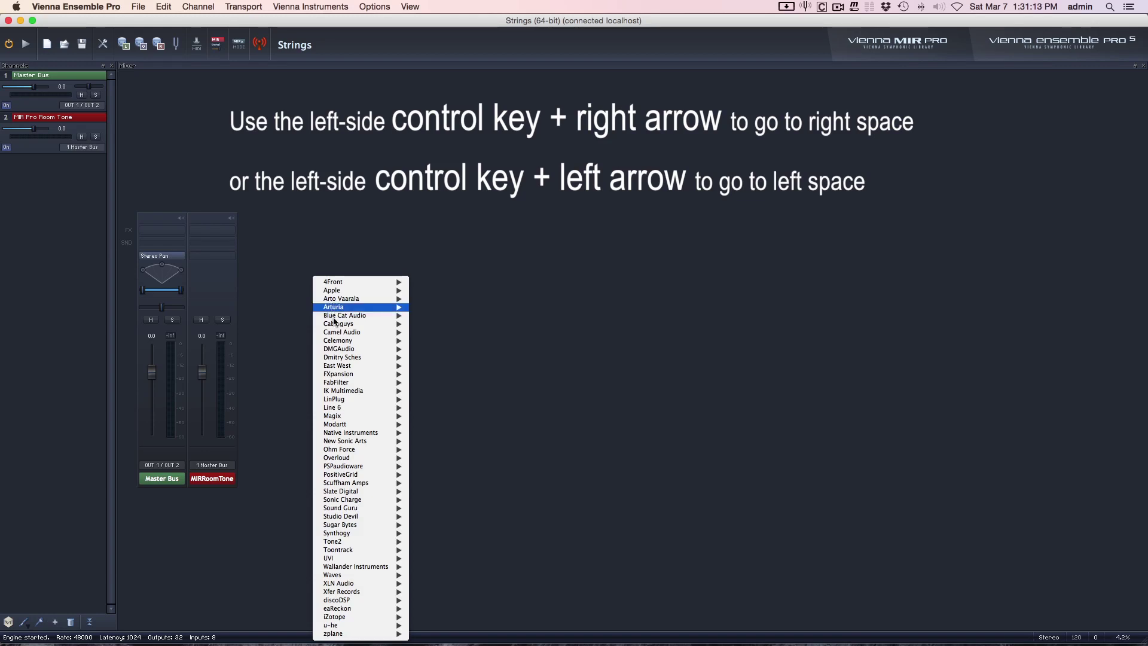
pyautogui.moveTo(395, 436)
pyautogui.moveTo(450, 458)
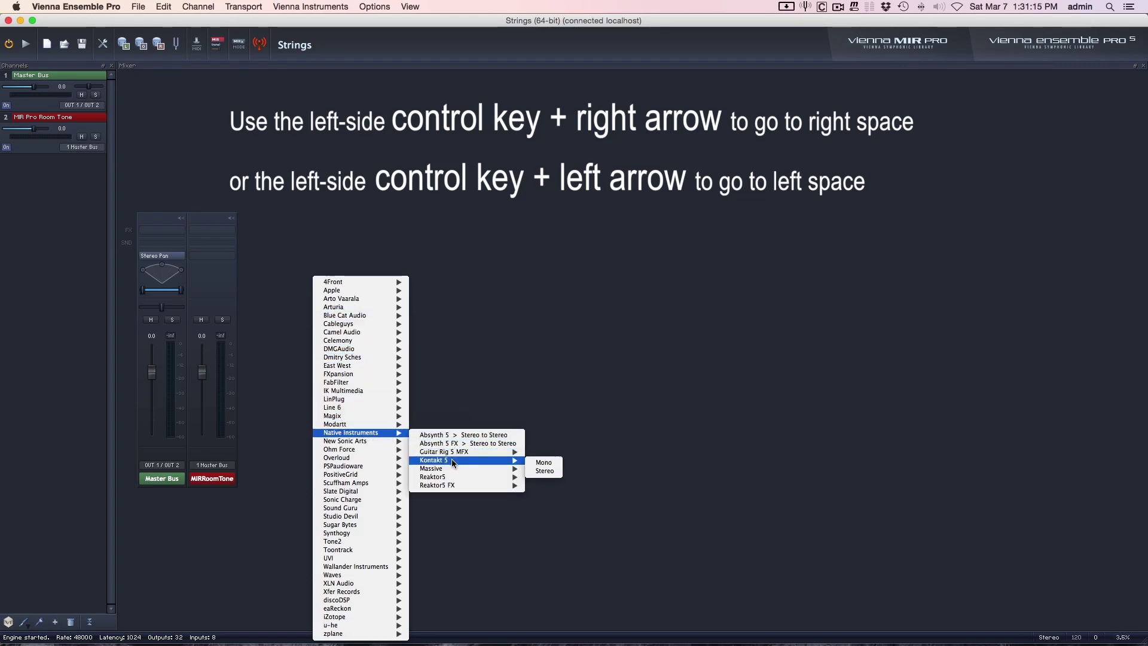
pyautogui.click(547, 470)
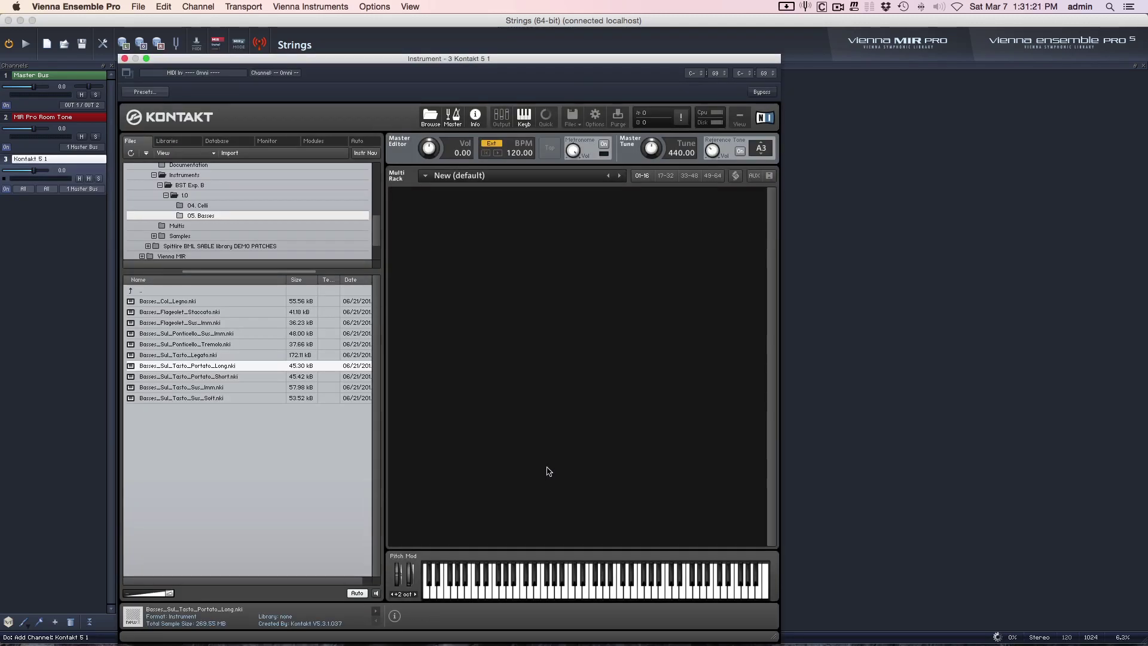
# Step: Load the LASS Legato Sordino multi 'Sord Cellos 3-Part Divisi.nkm', confirming the replacement
pyautogui.click(180, 143)
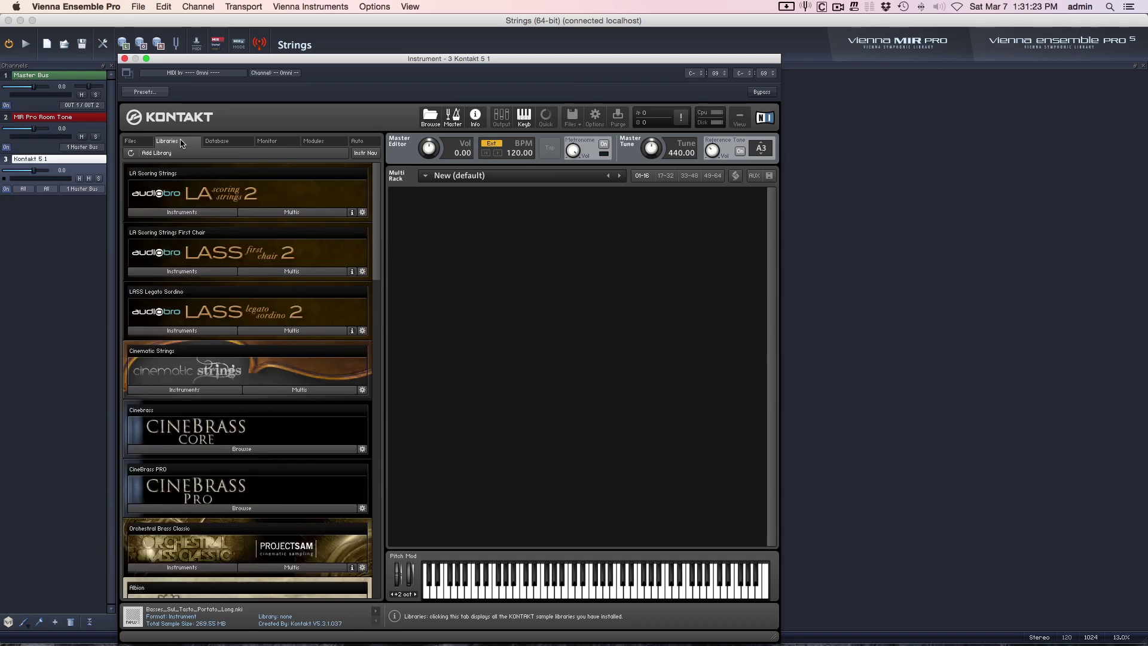
pyautogui.scroll(-2, 309, 228)
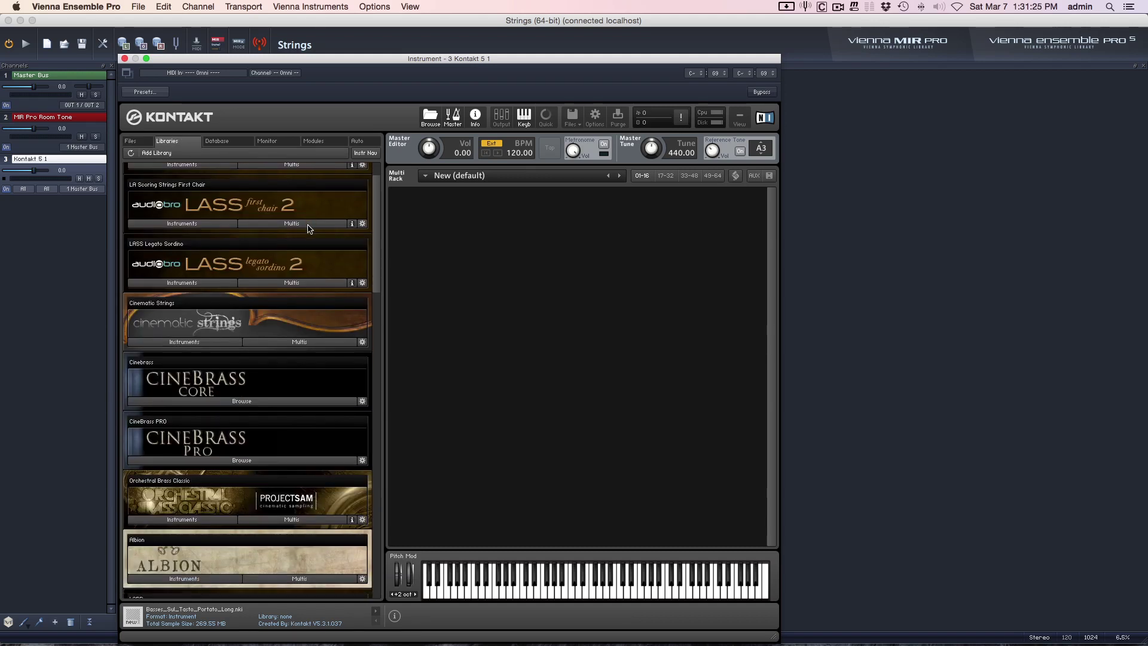
pyautogui.scroll(2, 310, 229)
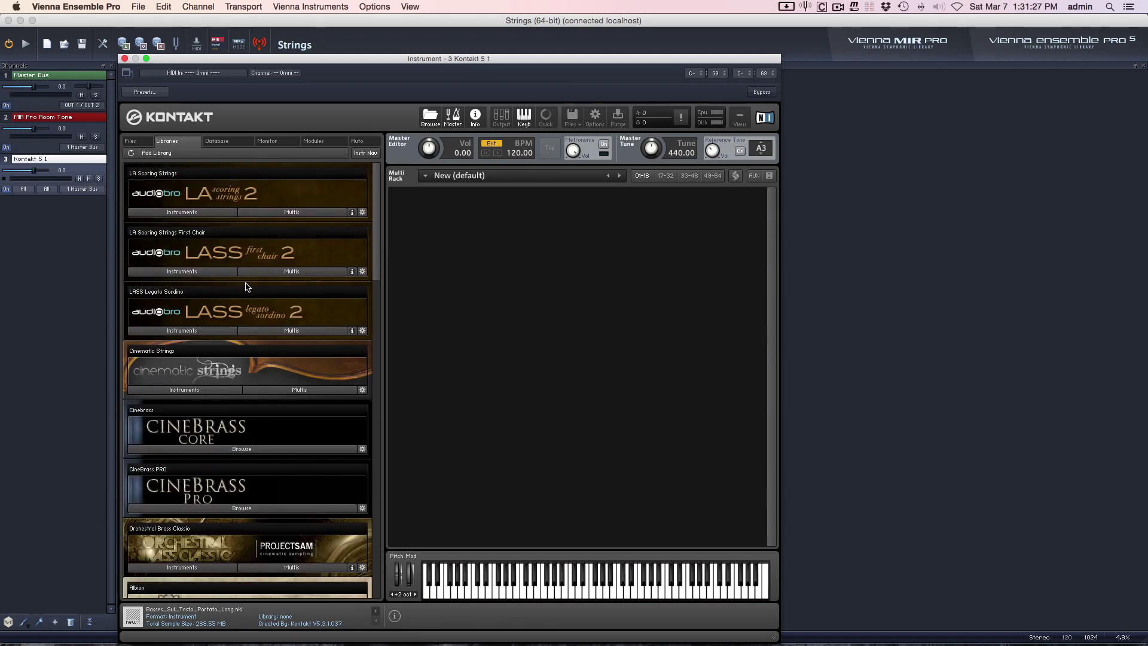
pyautogui.click(201, 332)
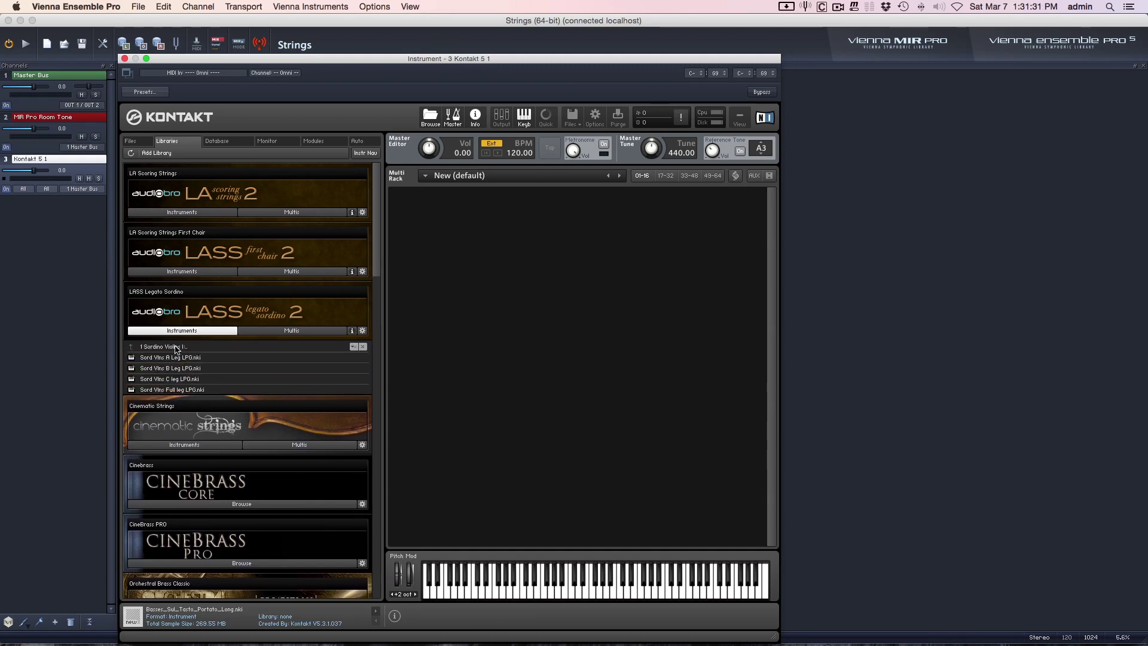
pyautogui.click(291, 331)
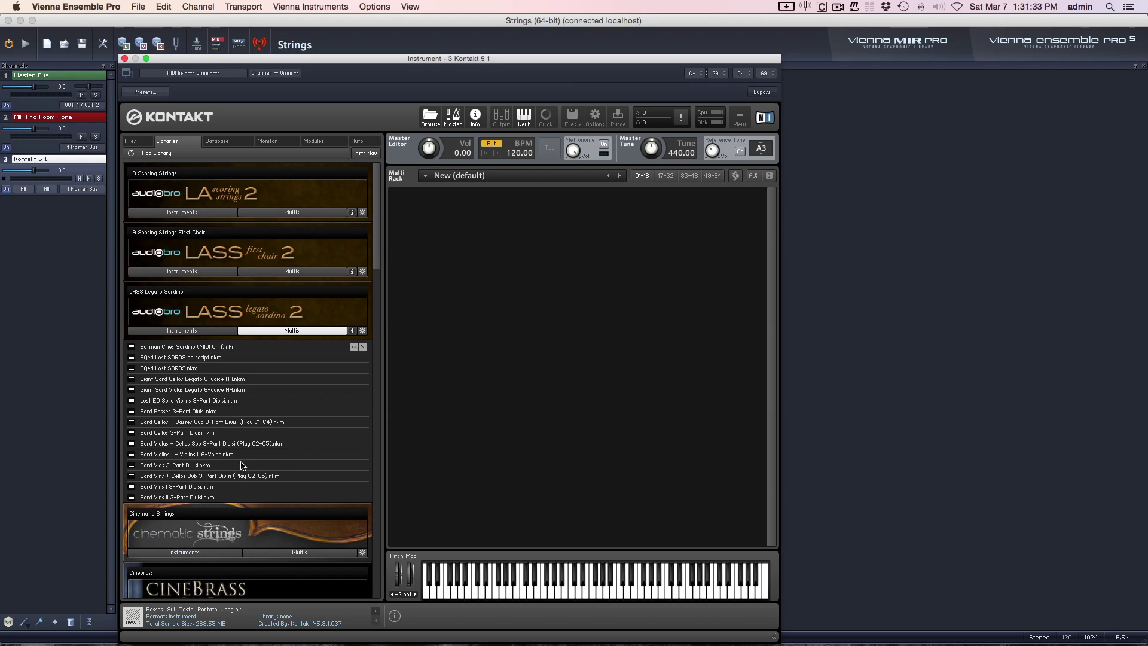
pyautogui.doubleClick(198, 432)
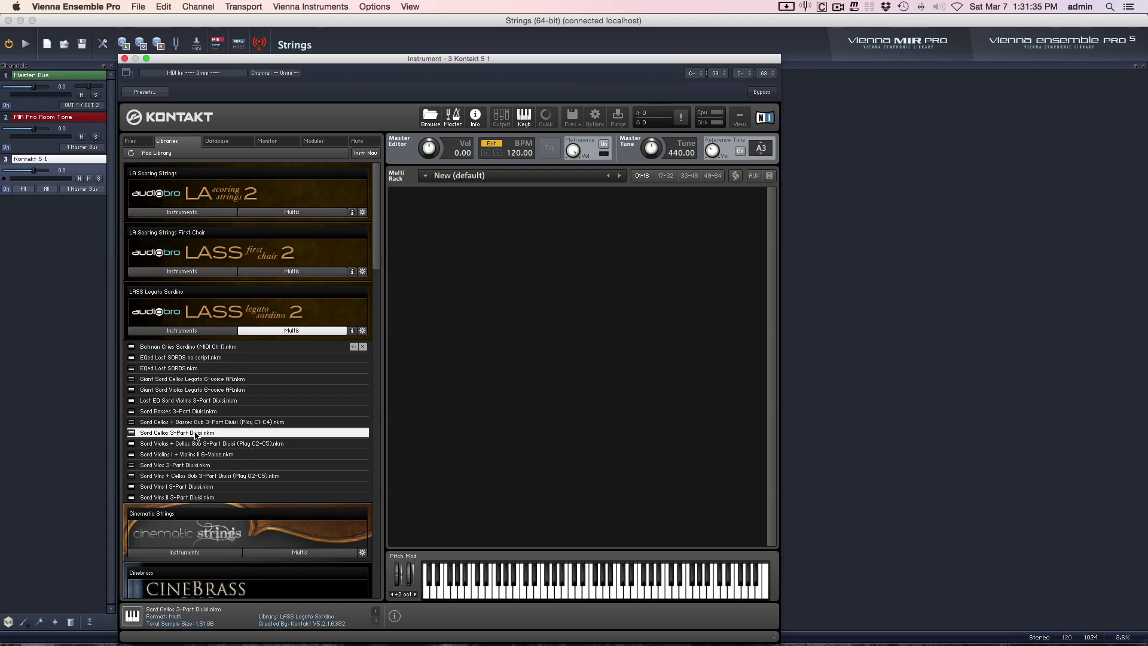
pyautogui.click(664, 223)
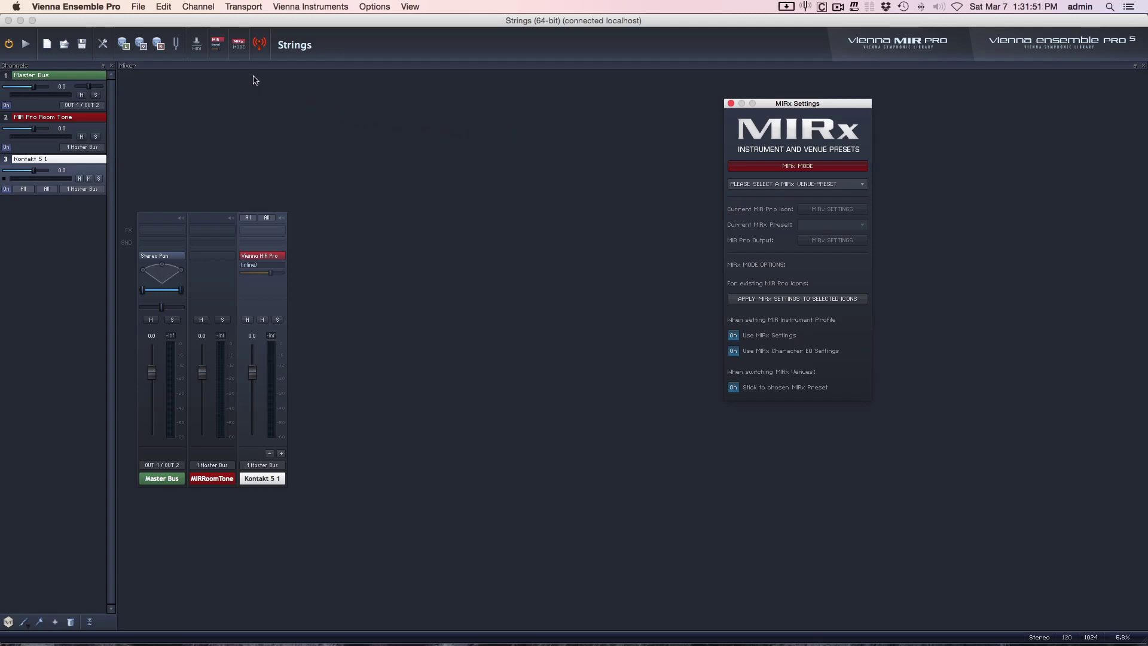
# Step: Choose Konzerthaus - Grosser Saal as MIRx venue, rename the Kontakt channel Vcbs, and view Vienna MIR Pro
pyautogui.click(766, 185)
pyautogui.click(771, 197)
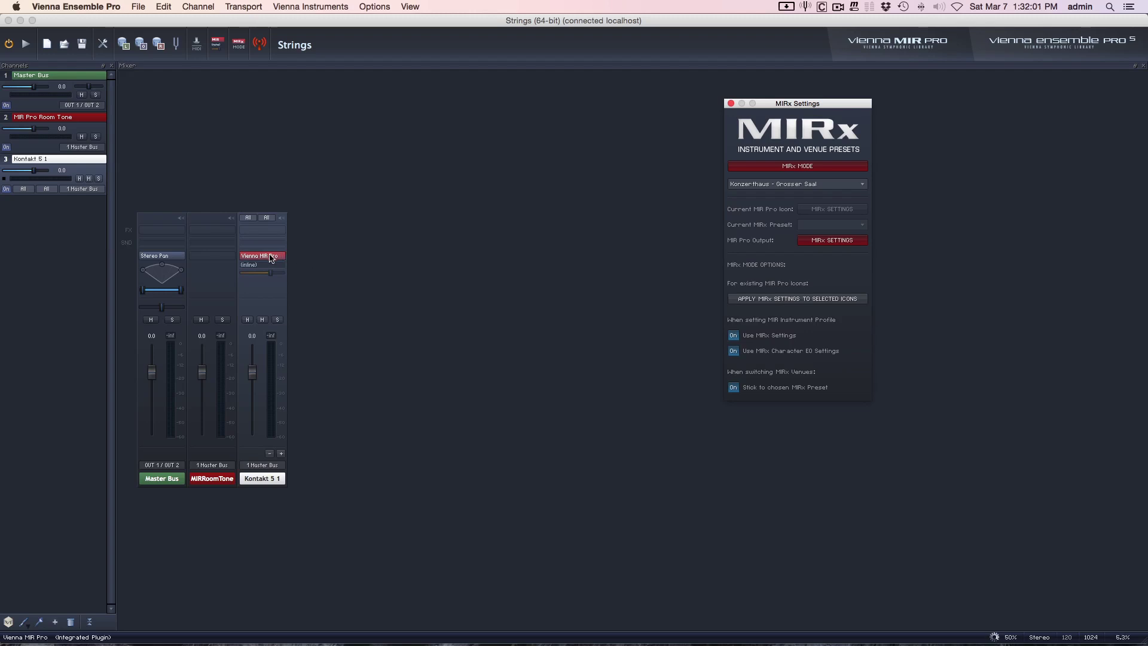
pyautogui.rightClick(260, 482)
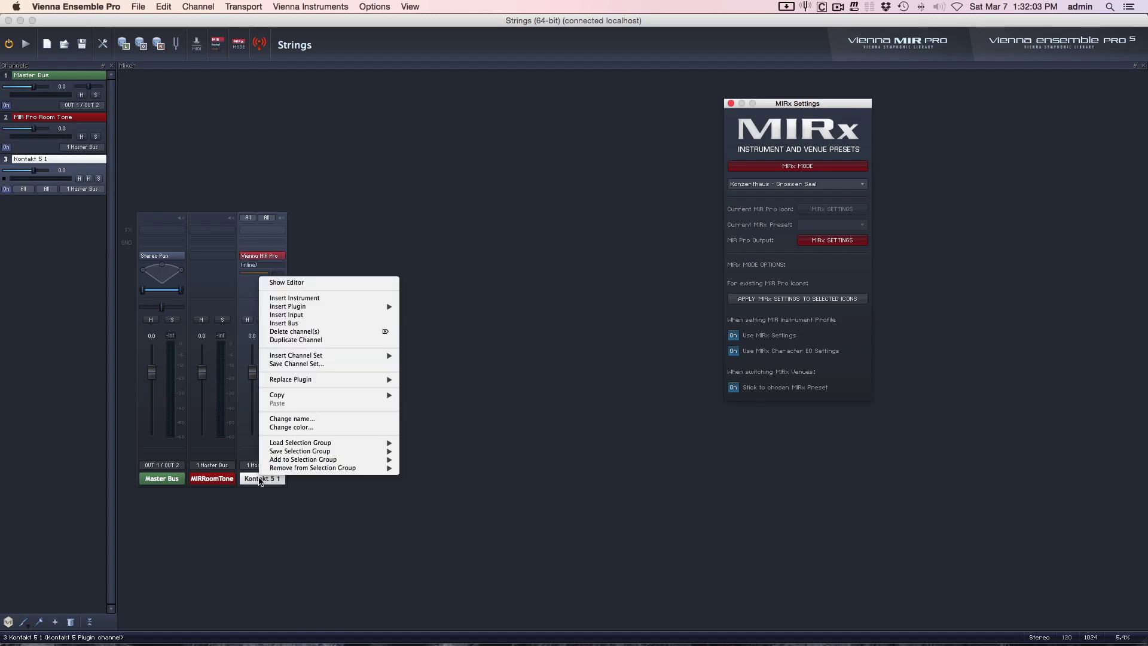
pyautogui.click(281, 419)
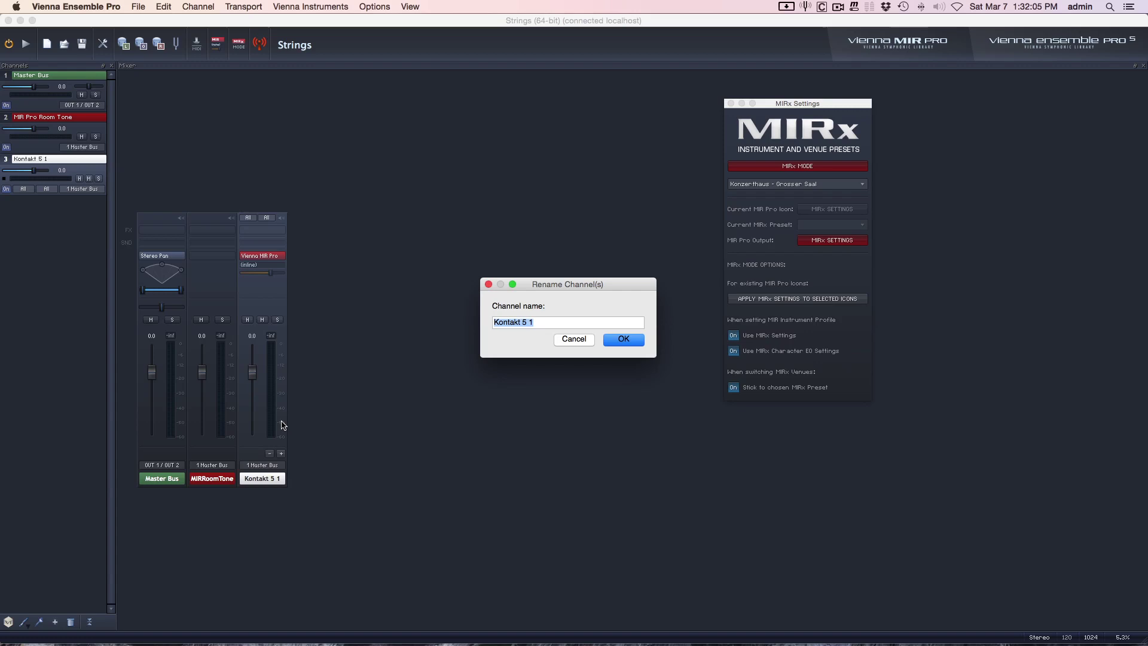
pyautogui.write('Vcbs')
pyautogui.press('Return')
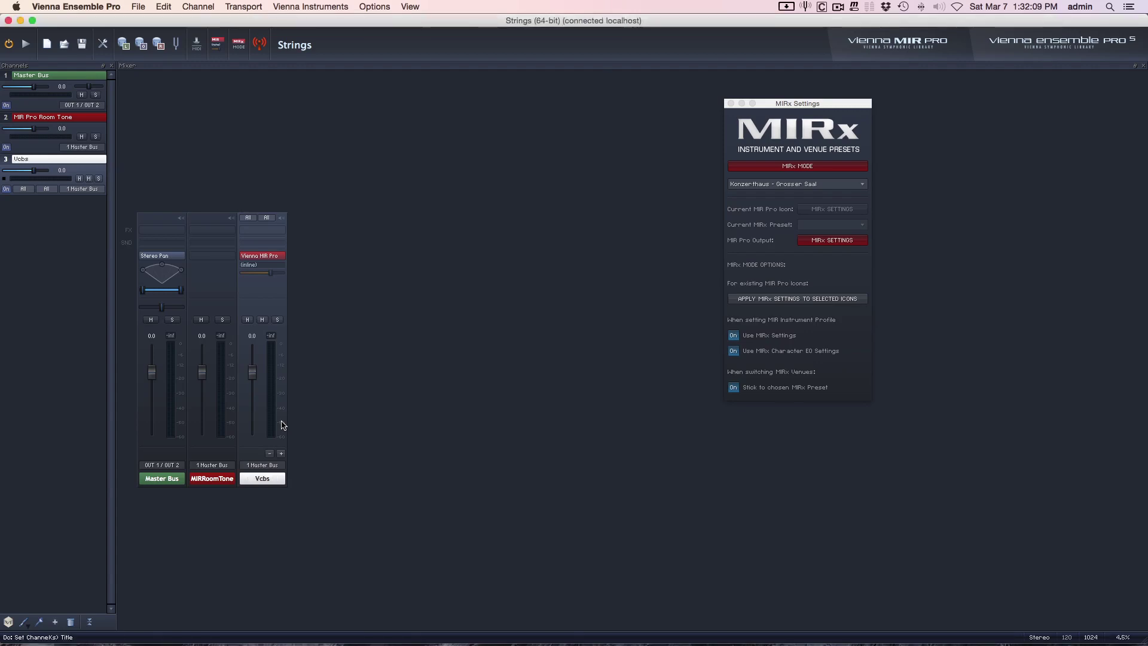
pyautogui.click(271, 256)
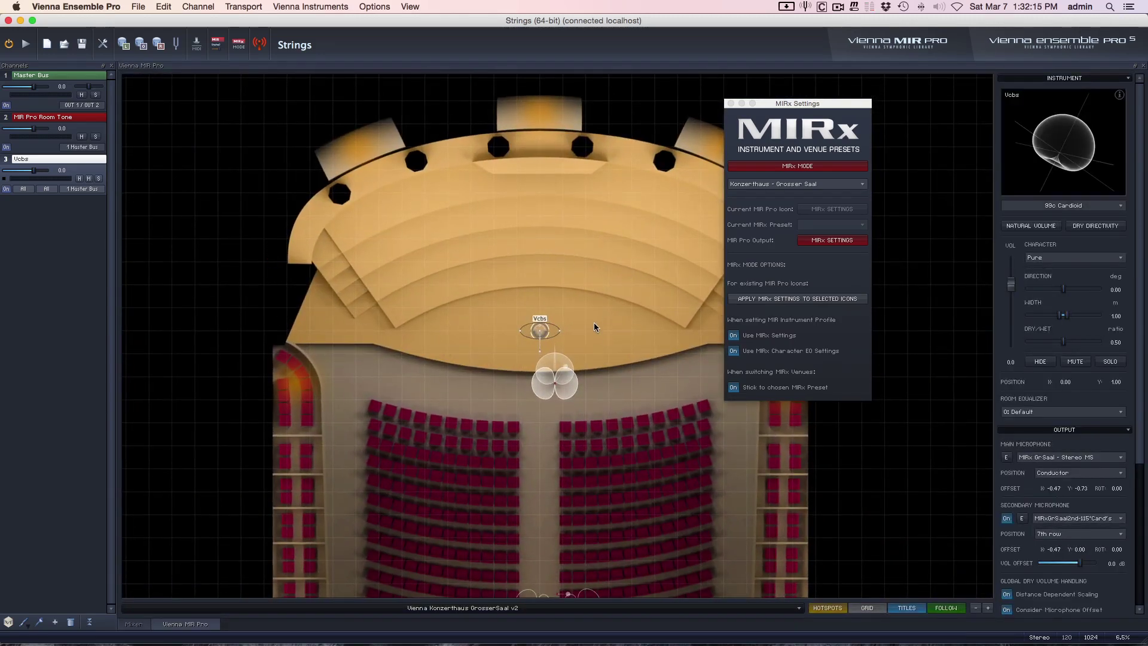
# Step: Give the Vcbs hall icon the 01 Strings > 27 Appassionata Cellos sord profile, then return to the Mixer
pyautogui.rightClick(544, 336)
pyautogui.moveTo(553, 339)
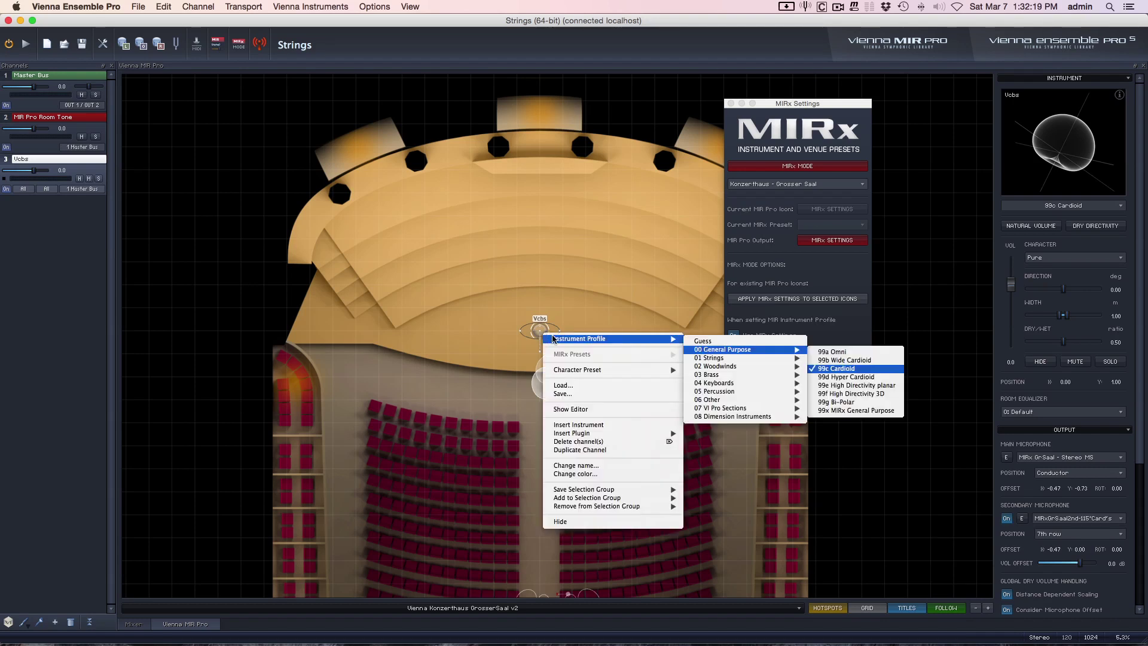
pyautogui.moveTo(710, 357)
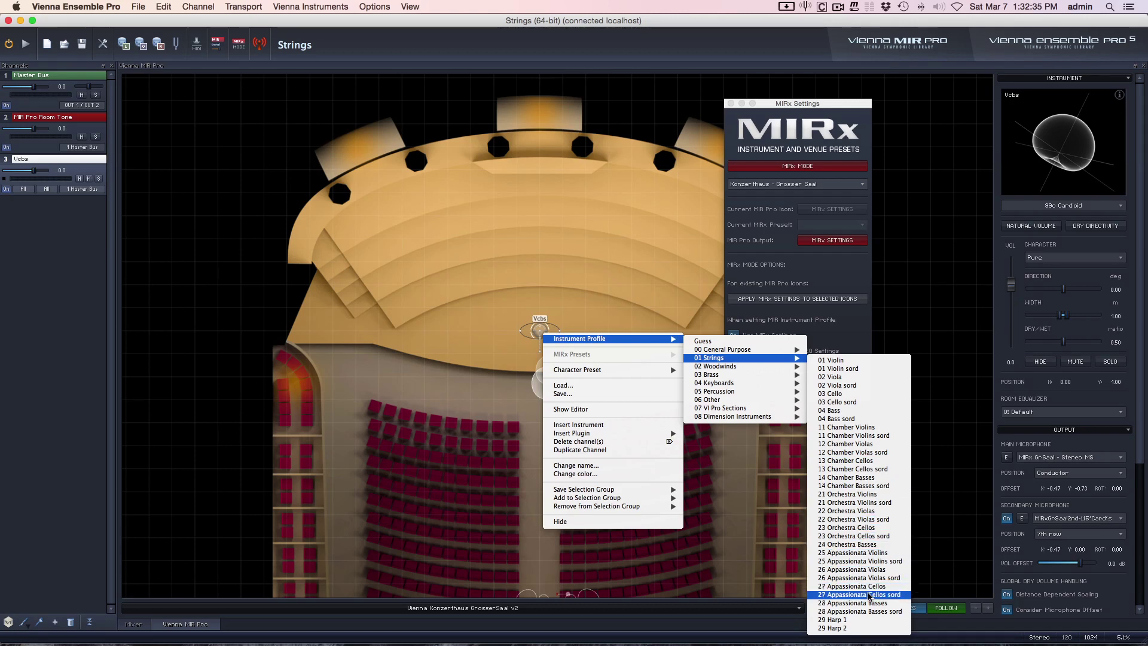
pyautogui.click(869, 594)
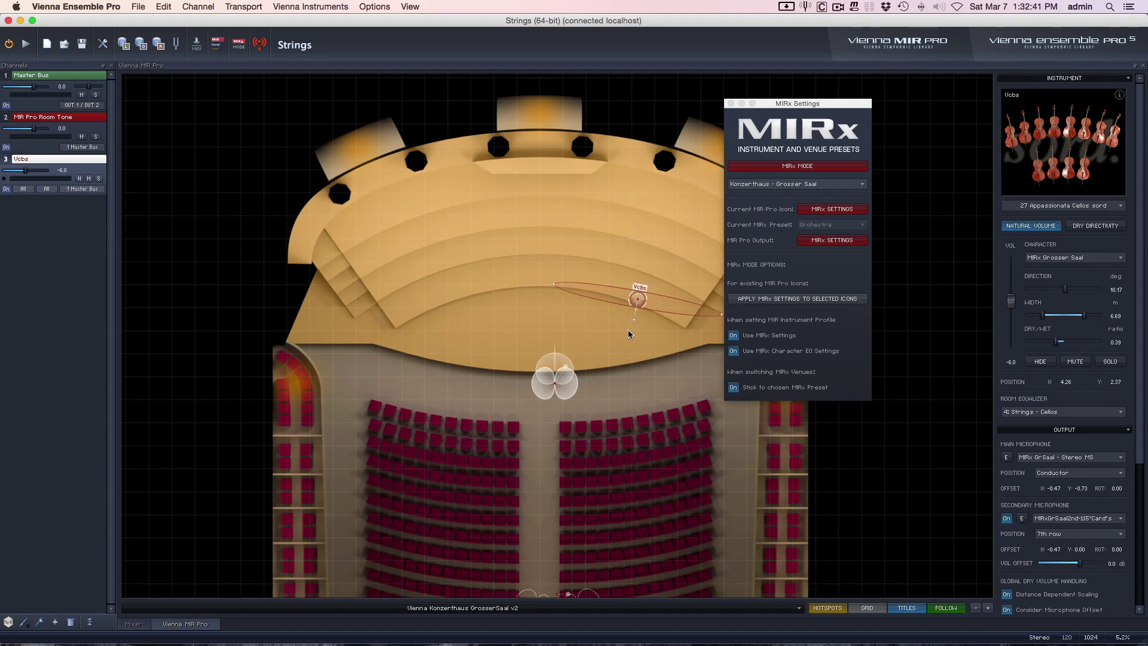
pyautogui.click(138, 622)
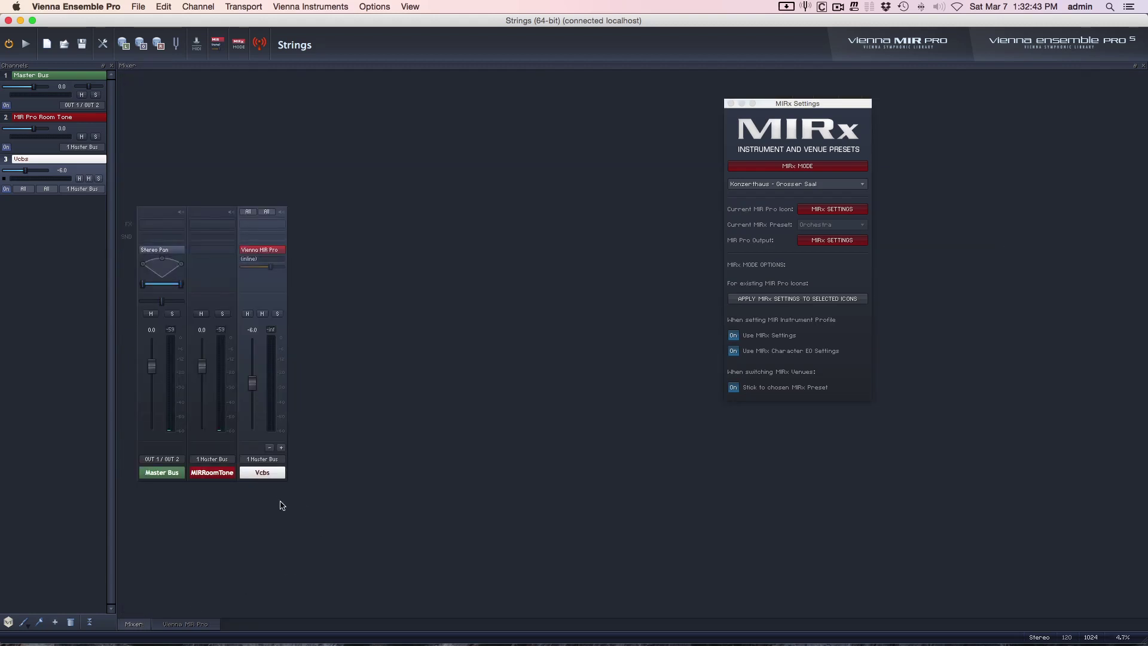
# Step: Add a Vienna Instruments channel loading B - Woodwind > 40 Clarinet-Bb > KLB VSL Preset Level 1
pyautogui.click(9, 622)
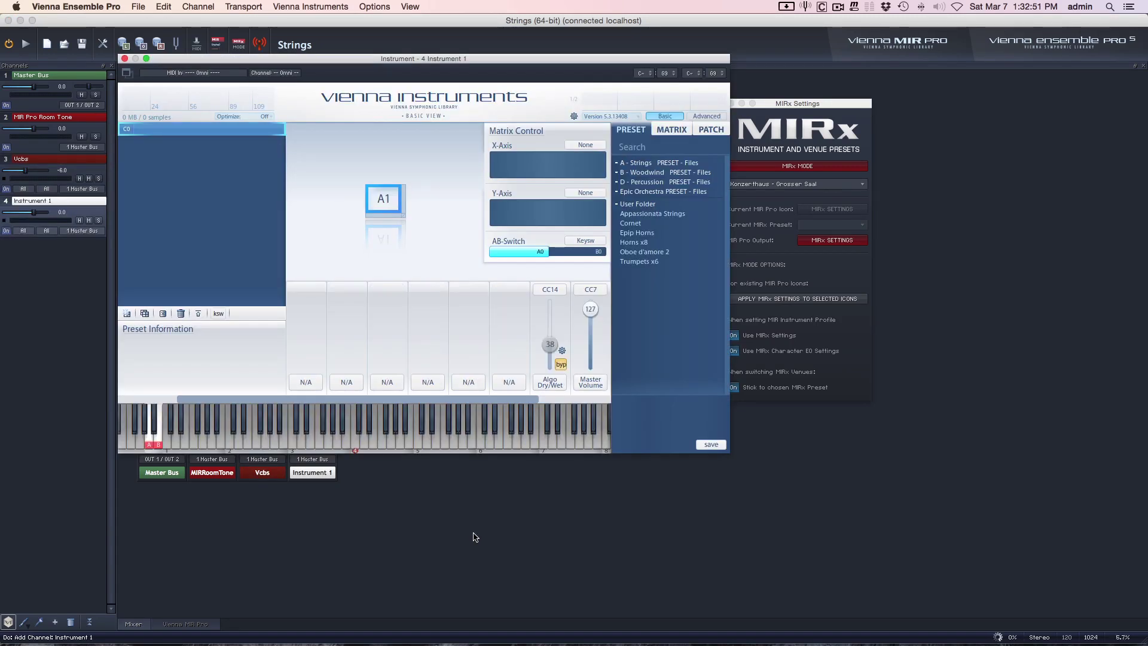
pyautogui.click(672, 173)
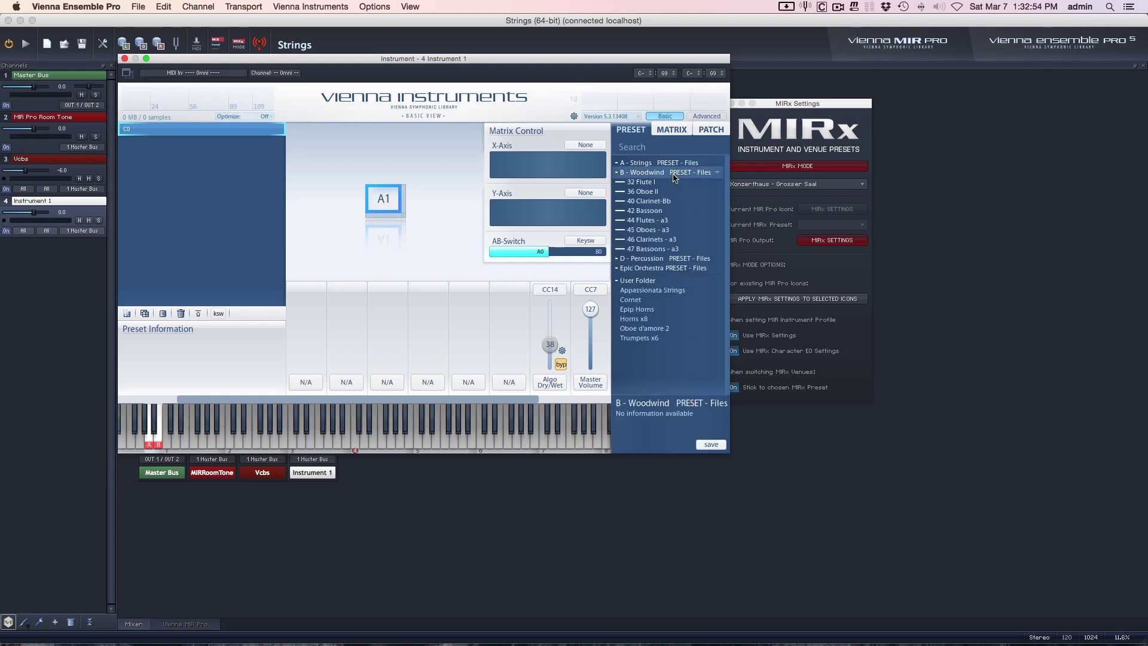
pyautogui.click(657, 202)
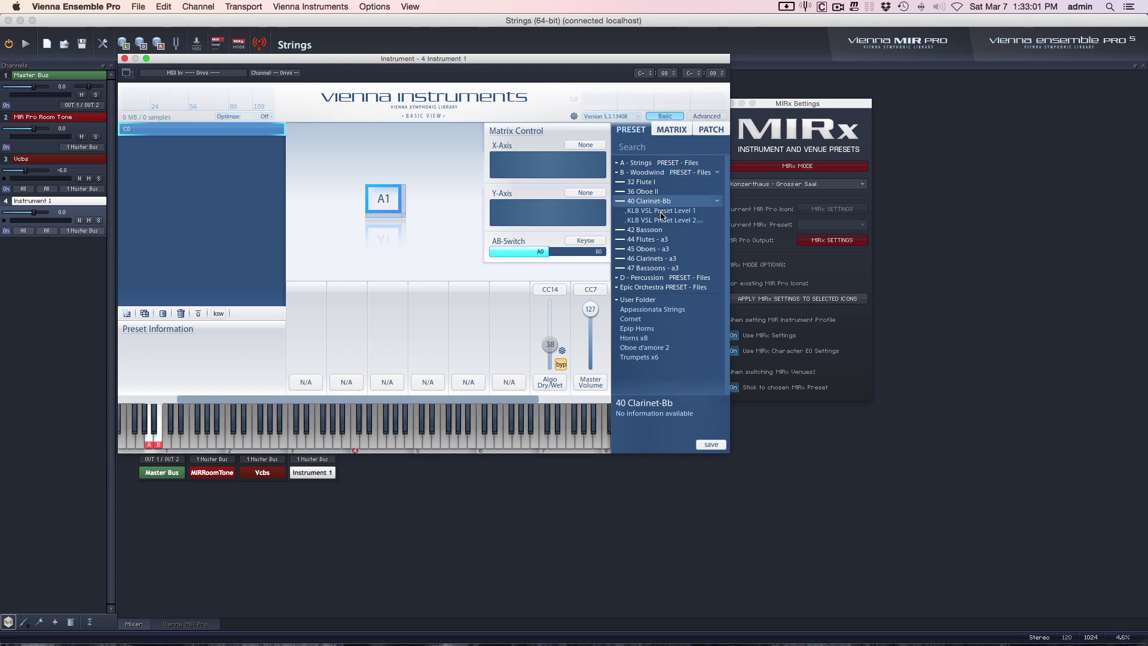
pyautogui.click(662, 213)
pyautogui.doubleClick(661, 213)
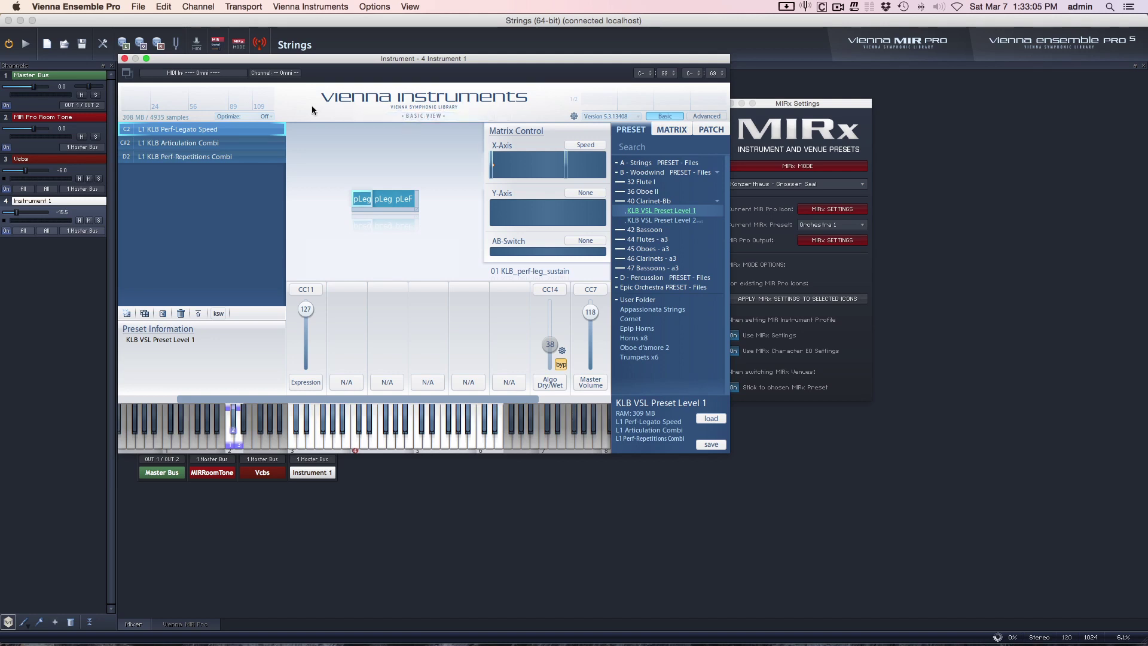
# Step: Map Velocity X-Fade to CC1 in an empty controller slot and close the clarinet editor
pyautogui.click(347, 383)
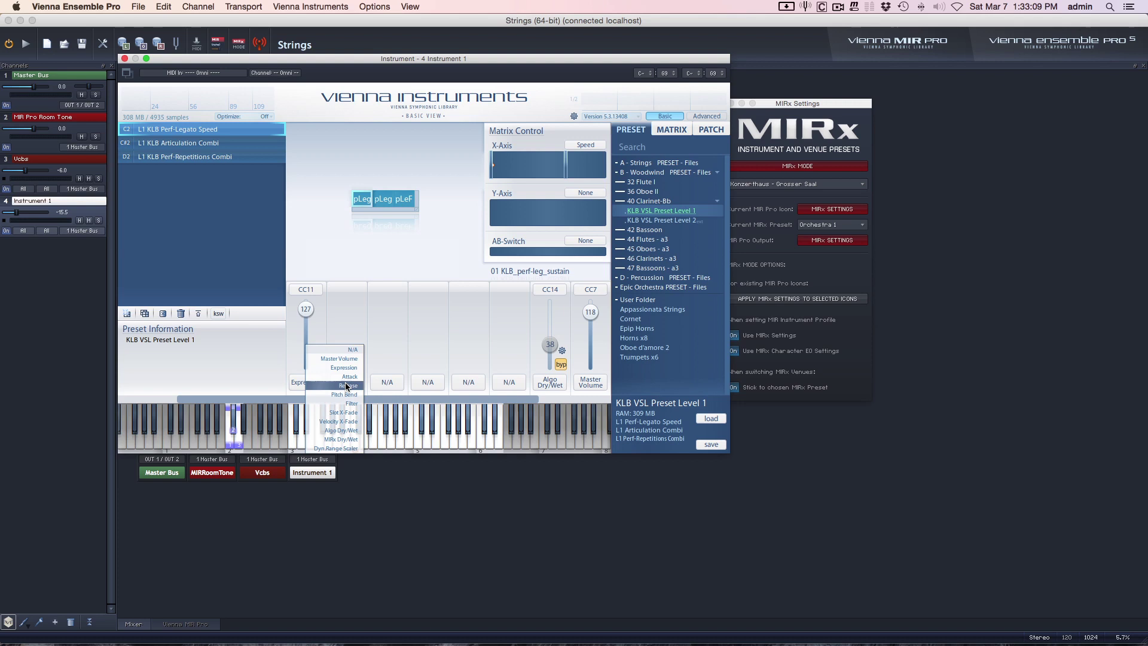
pyautogui.click(357, 422)
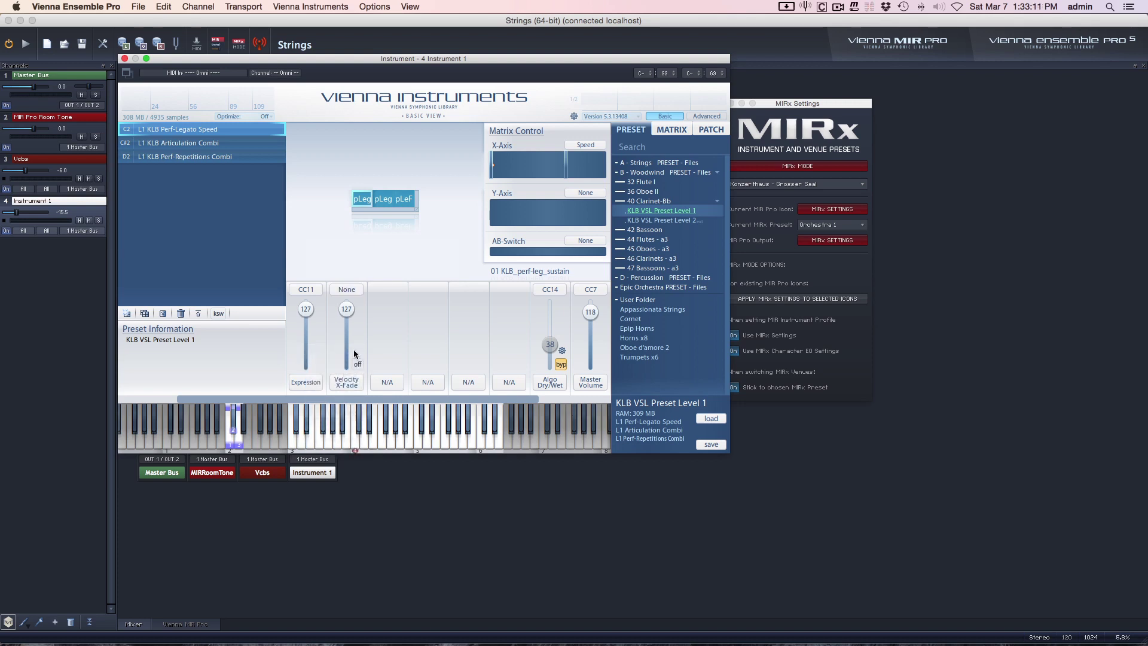
pyautogui.click(354, 289)
pyautogui.moveTo(370, 302)
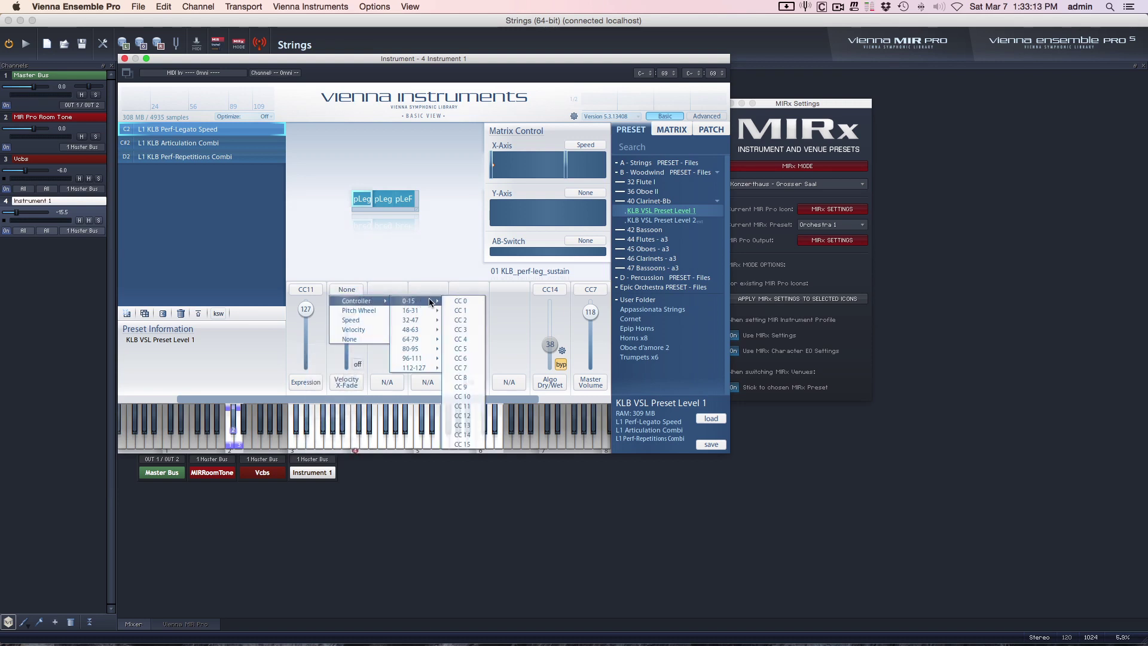
pyautogui.click(452, 311)
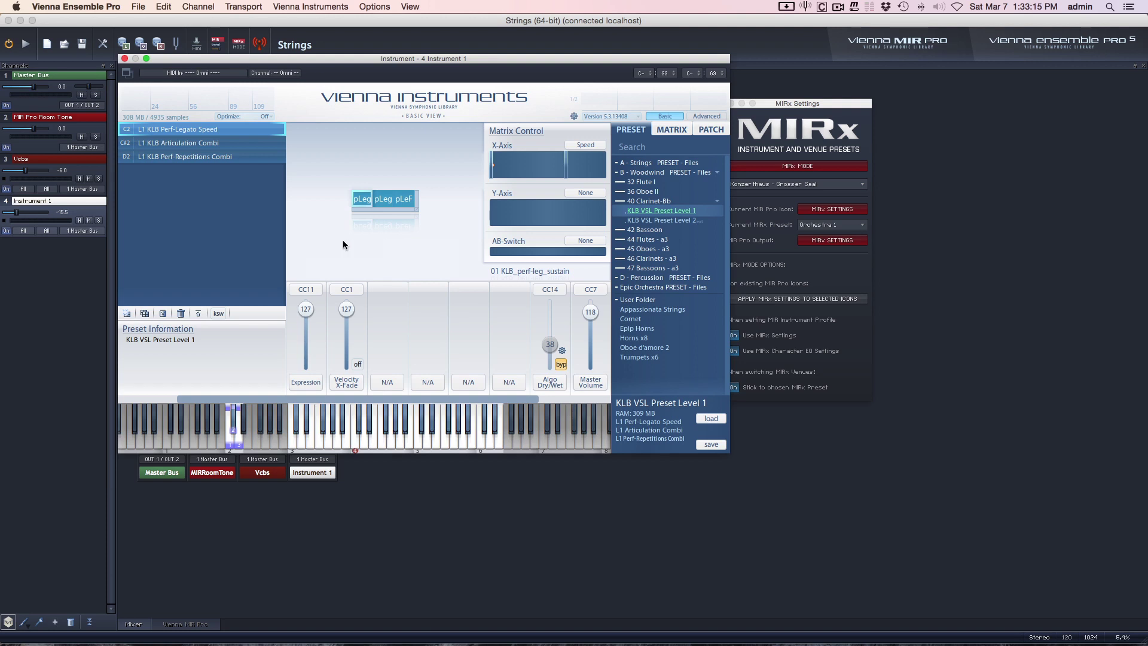
pyautogui.click(124, 58)
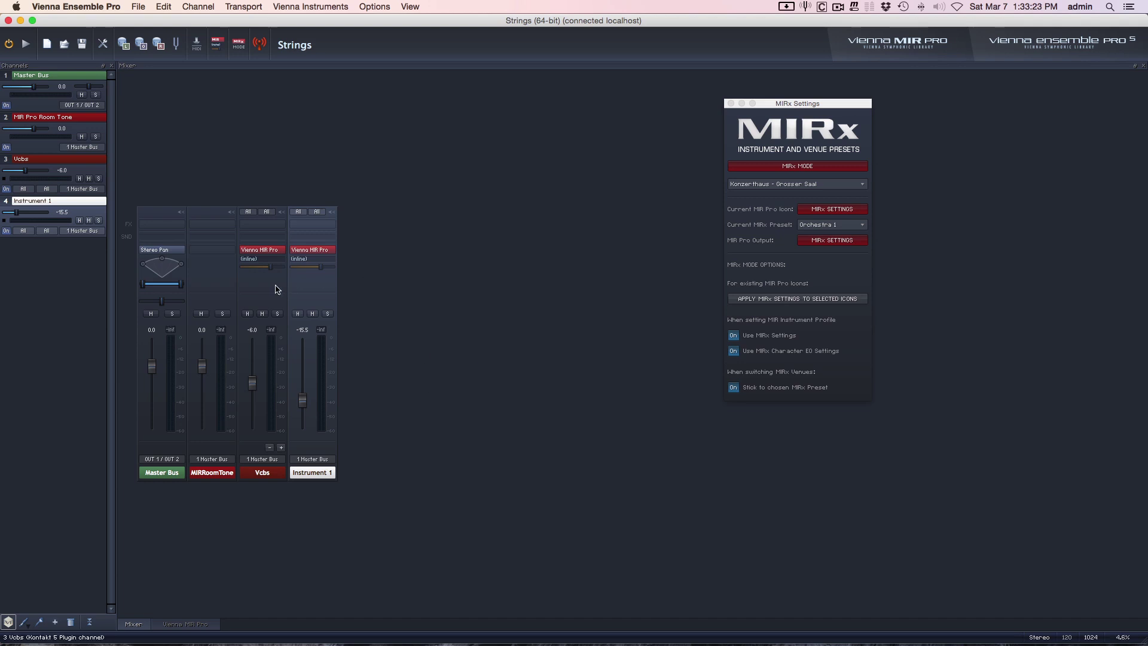
pyautogui.click(324, 251)
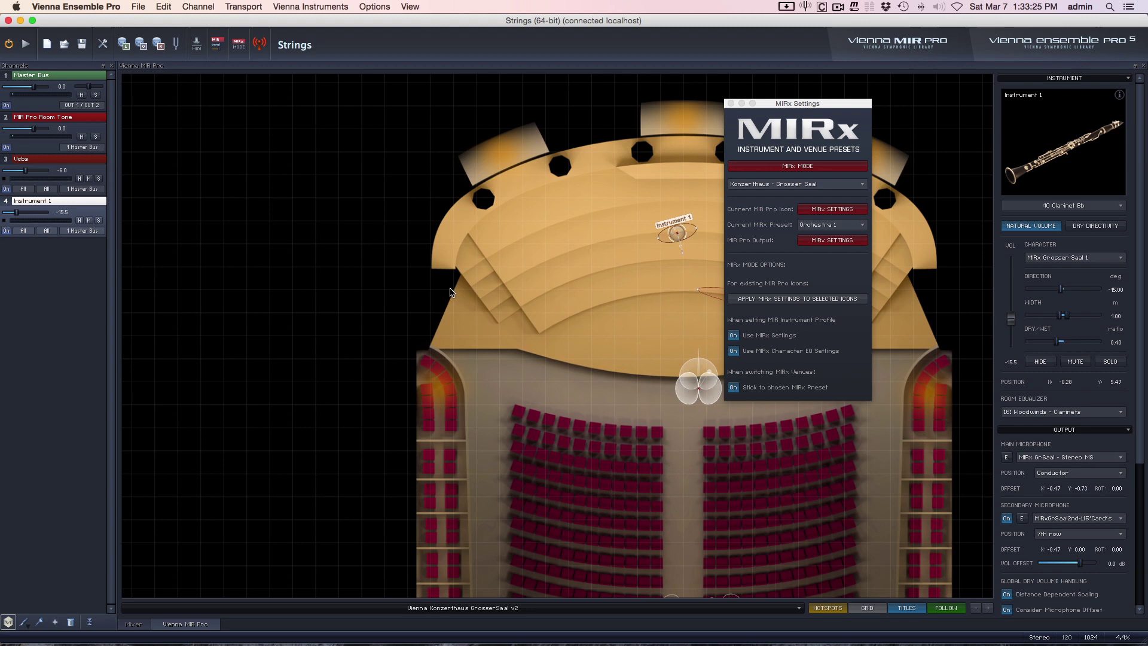
pyautogui.moveTo(611, 266); pyautogui.dragTo(403, 267)
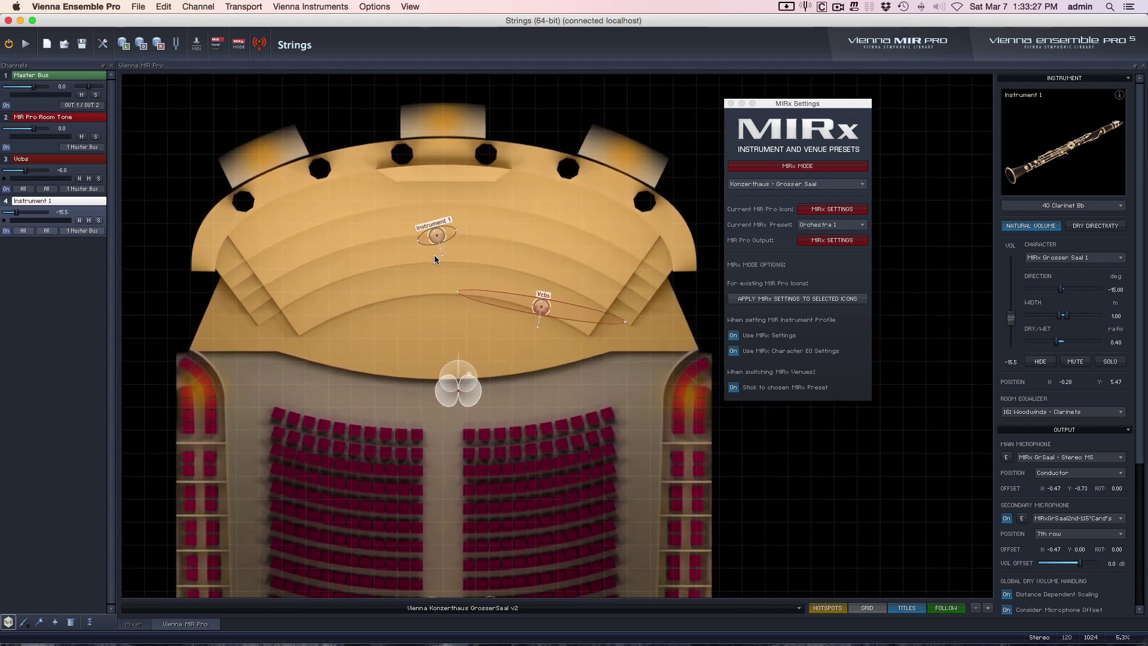
pyautogui.click(143, 624)
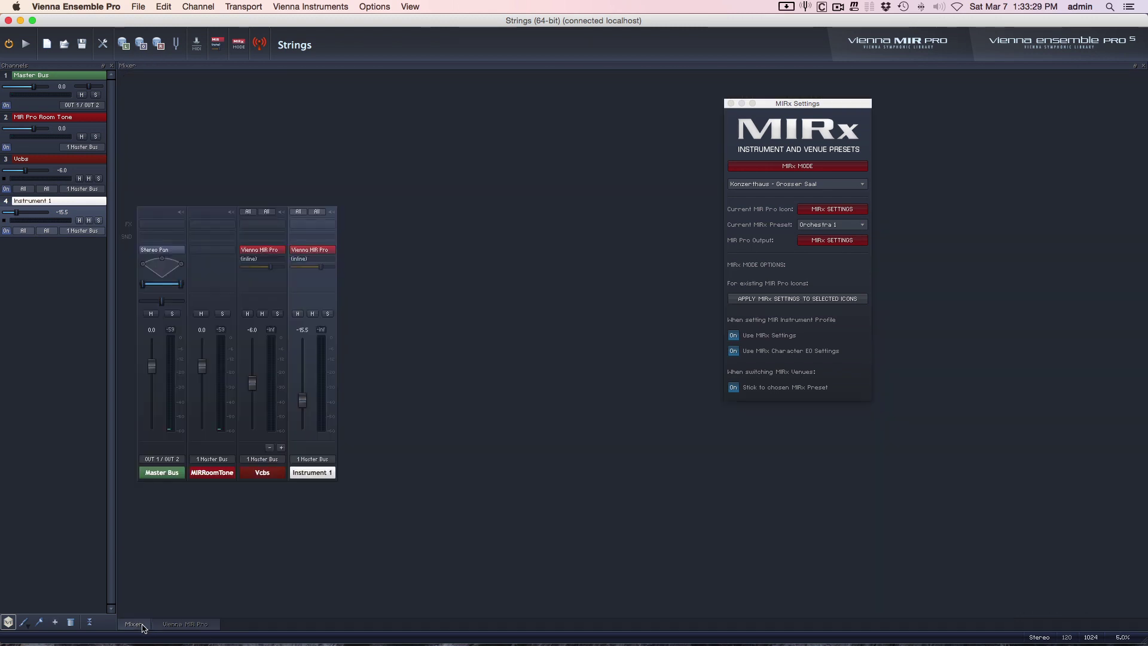
pyautogui.rightClick(319, 477)
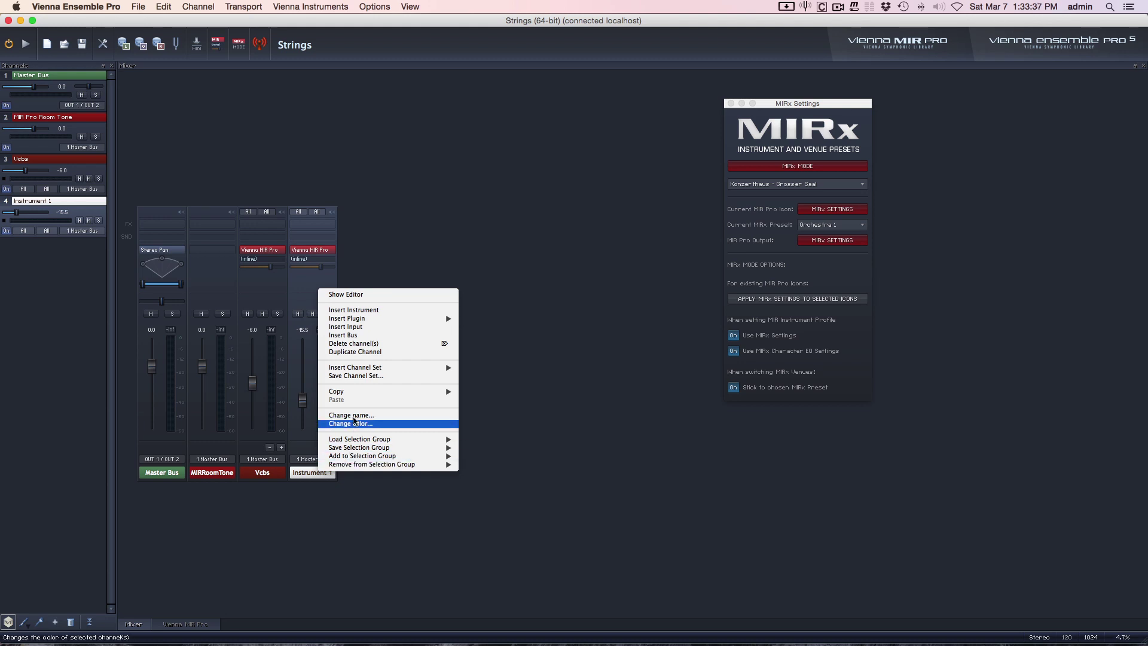
pyautogui.click(353, 418)
pyautogui.write('Cl')
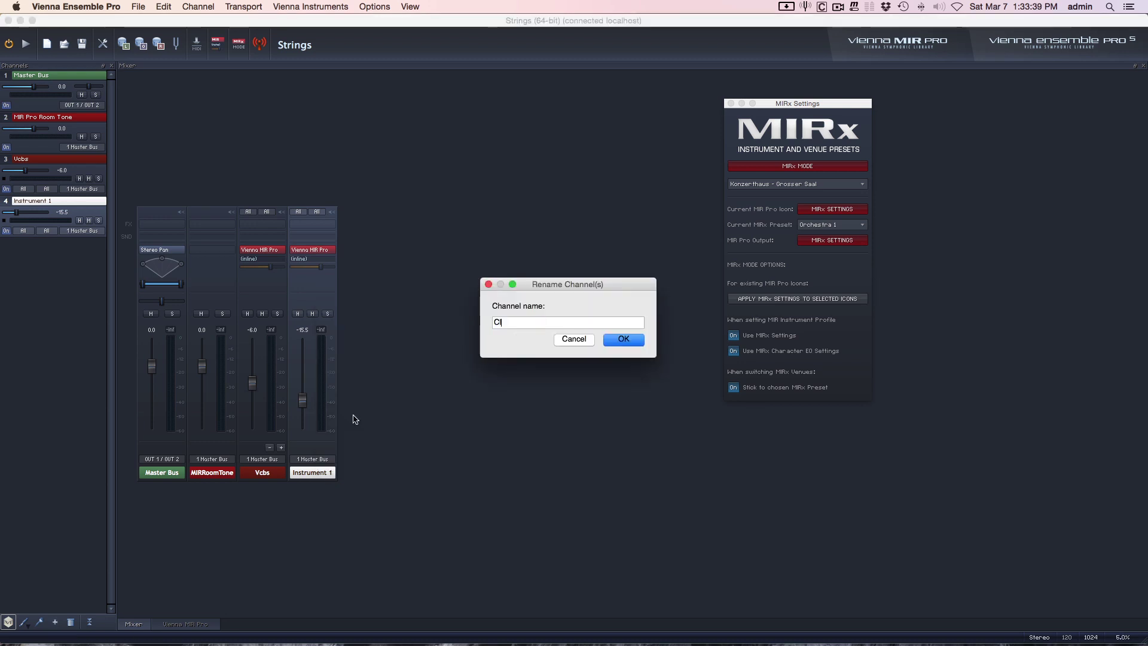
pyautogui.write('arinet Bb')
pyautogui.press('Return')
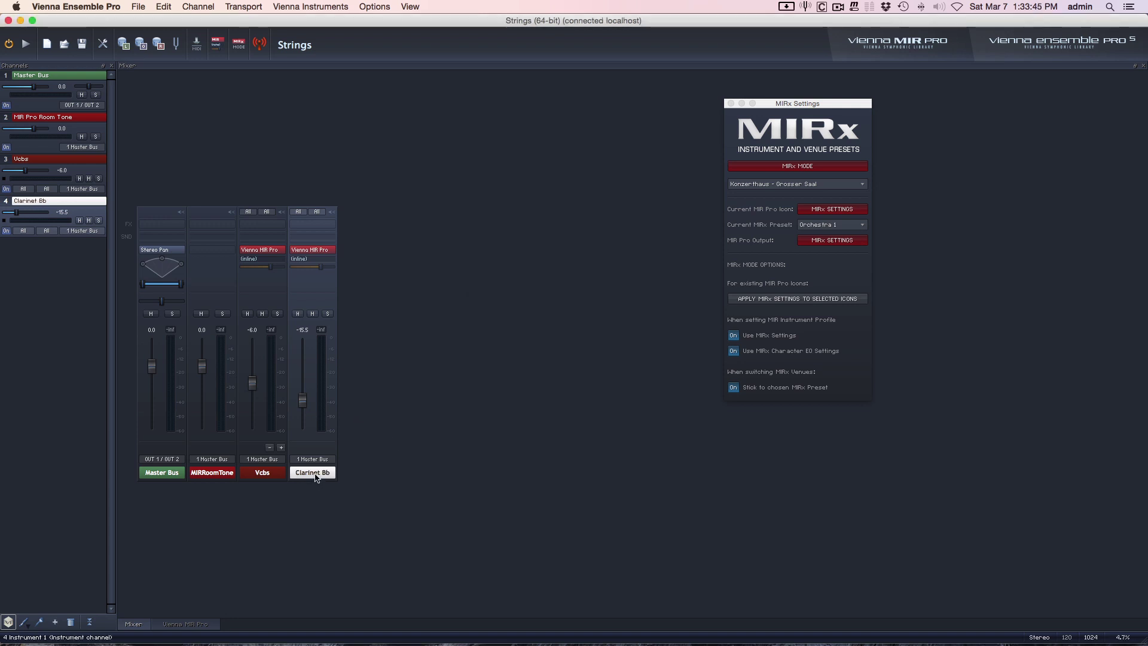
pyautogui.rightClick(315, 476)
pyautogui.click(328, 425)
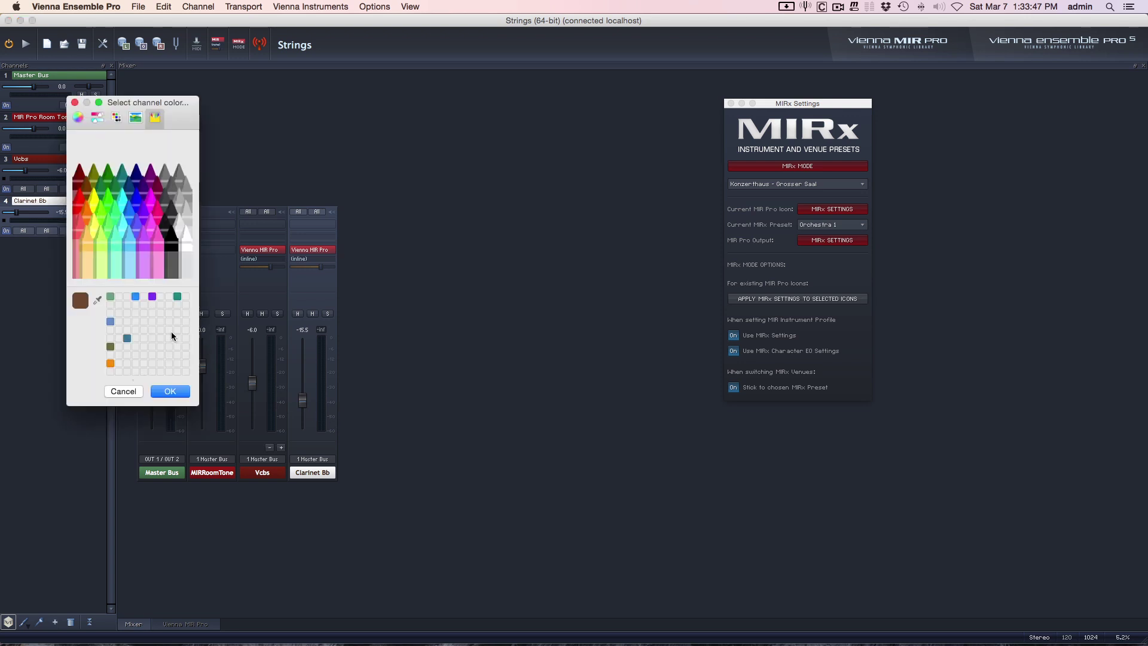
pyautogui.click(113, 327)
pyautogui.click(170, 391)
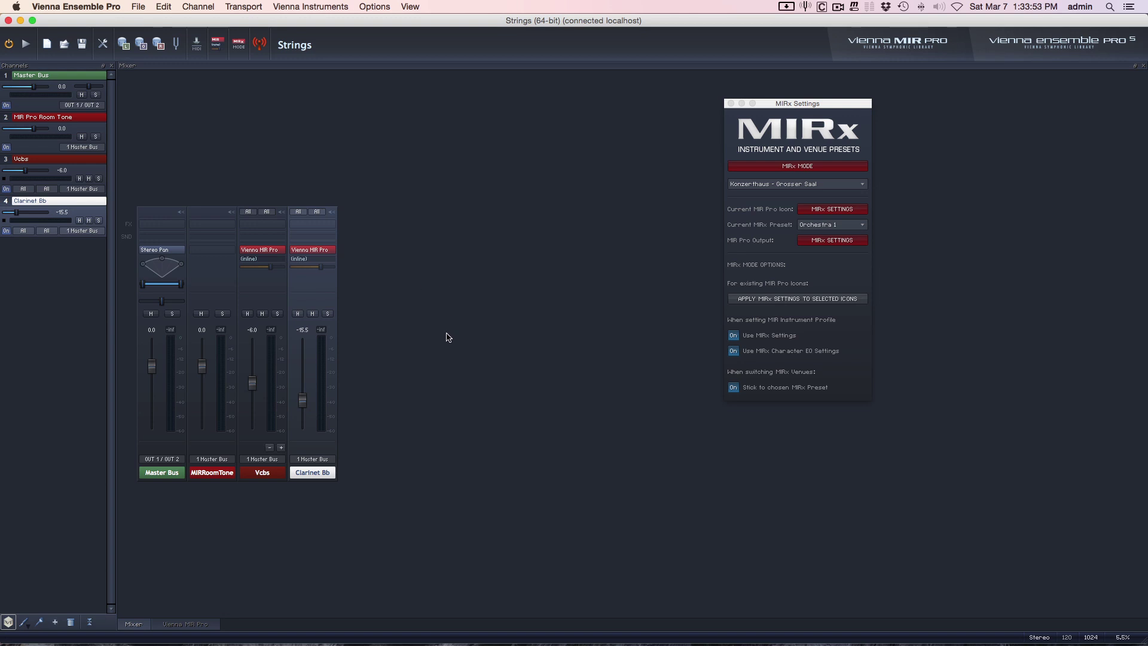
# Step: Give Vcbs the VE PRO Plugin MIDI In 32 input, then set 48 MIDI ports per instance in Preferences
pyautogui.click(248, 211)
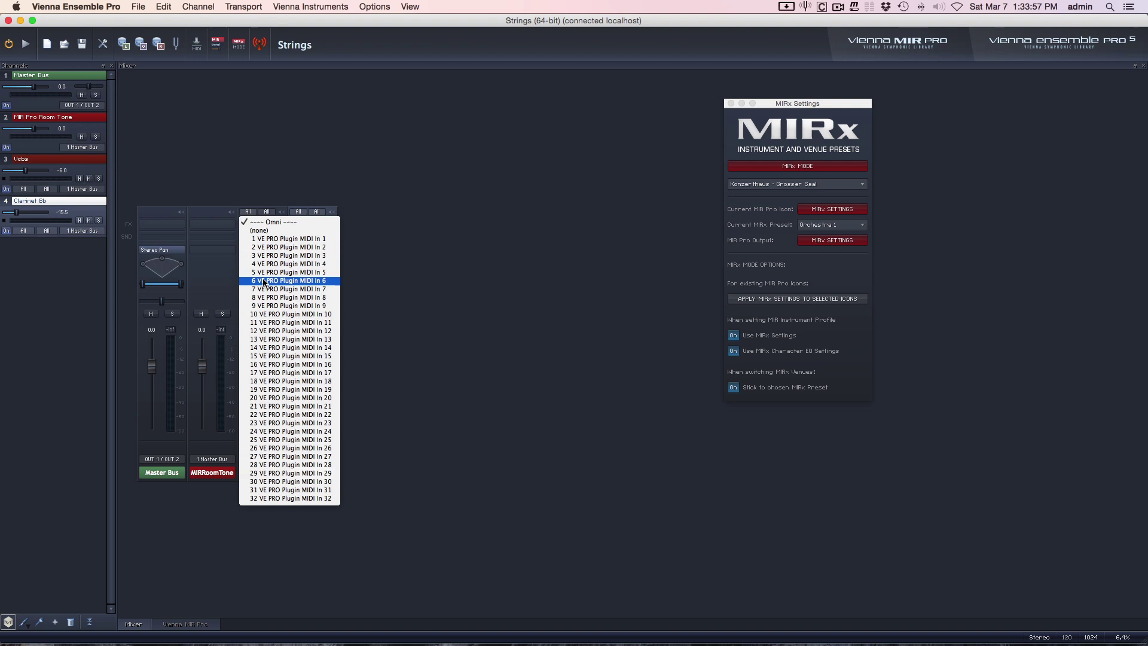
pyautogui.click(290, 498)
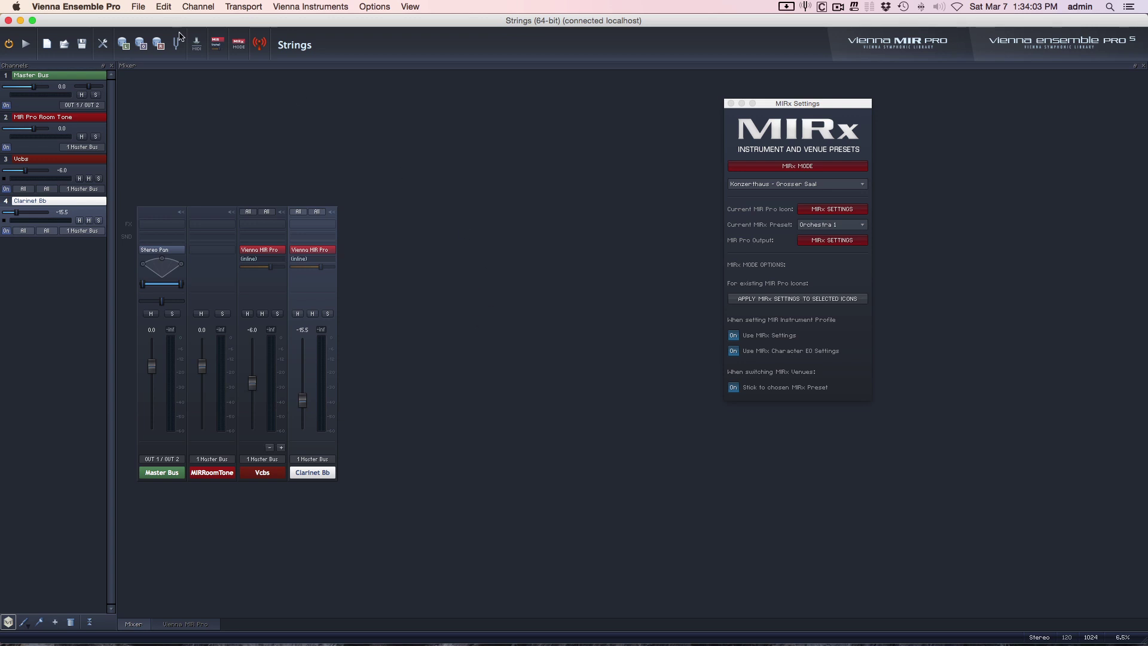
pyautogui.click(96, 7)
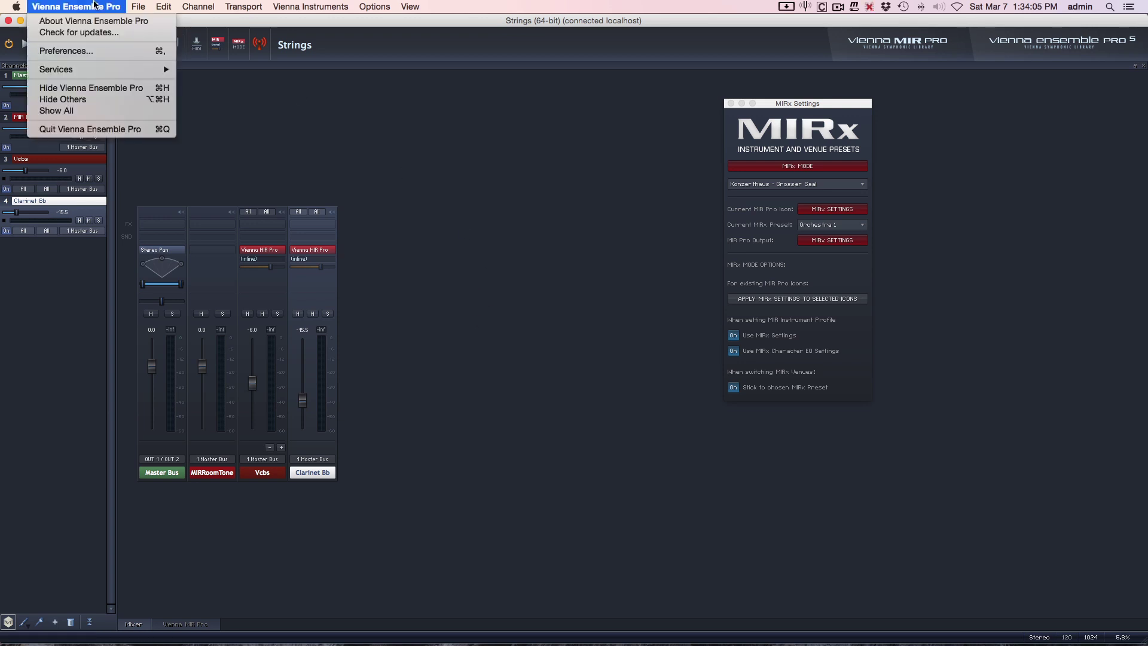
pyautogui.click(103, 50)
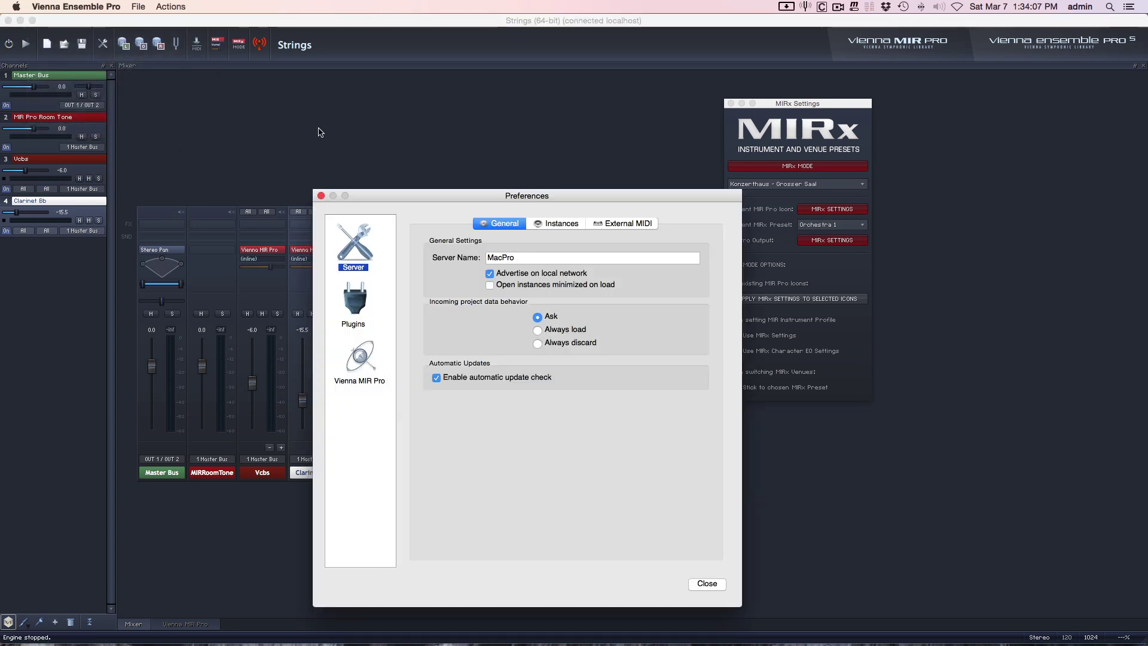
pyautogui.click(553, 224)
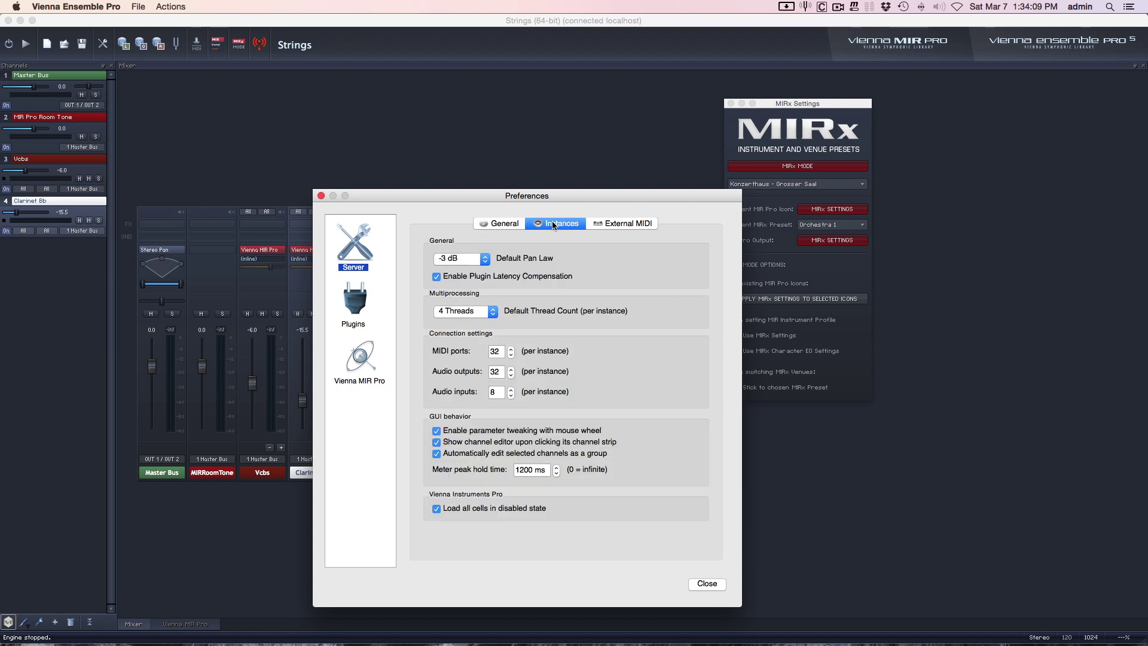
pyautogui.moveTo(501, 351); pyautogui.dragTo(476, 351)
pyautogui.write('48')
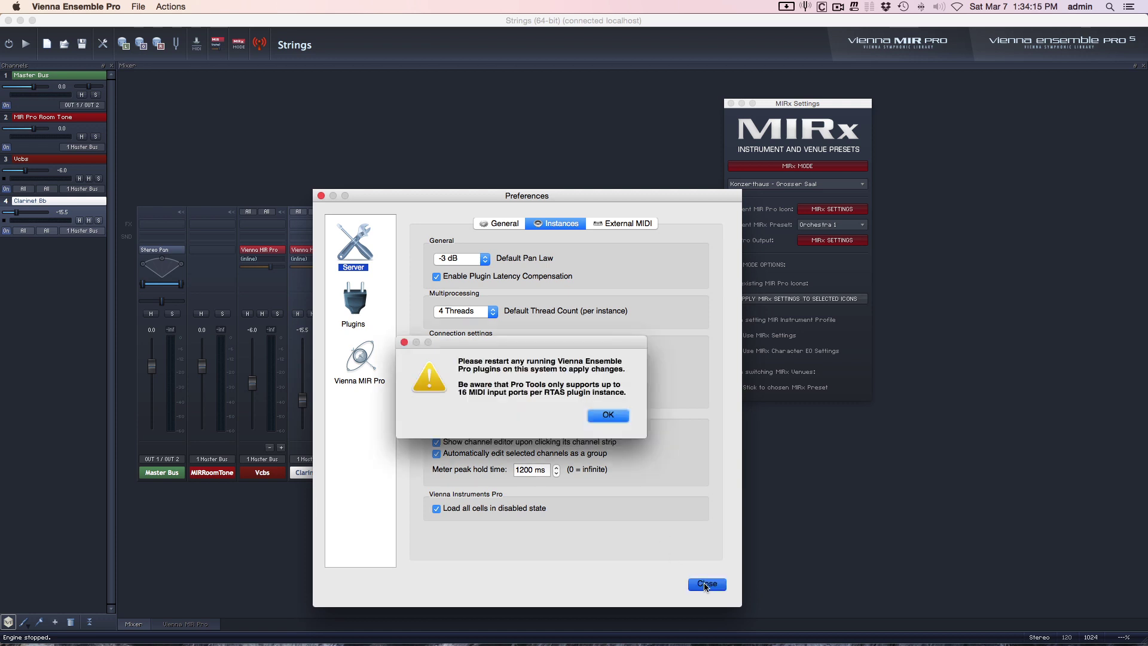
pyautogui.click(704, 584)
pyautogui.click(607, 415)
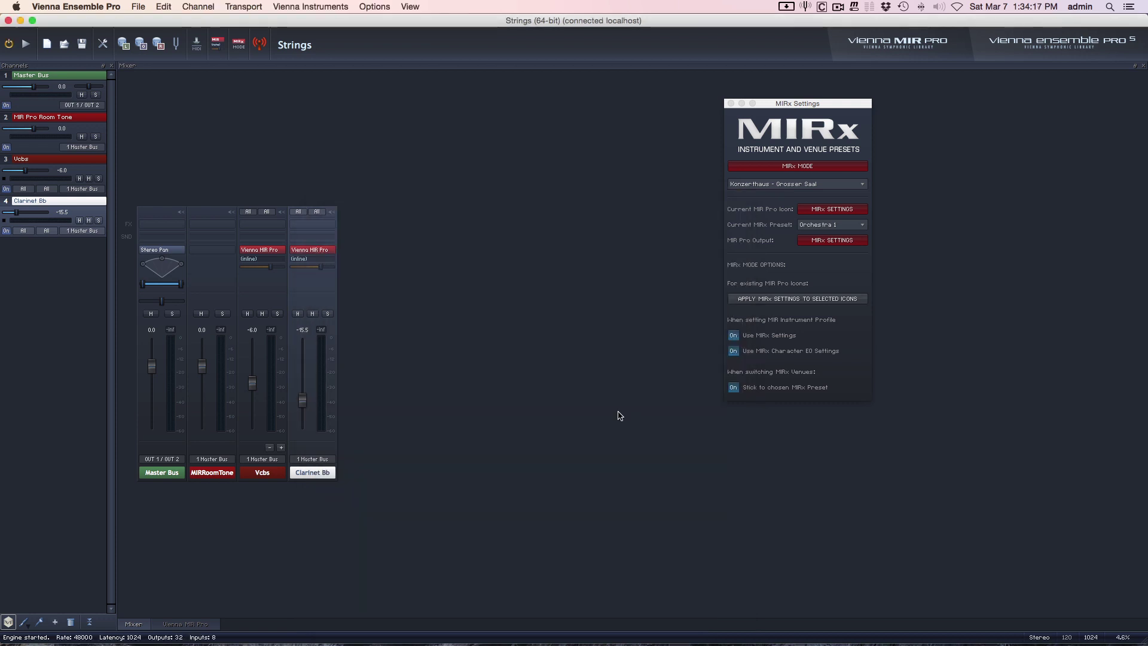
# Step: Set Vcbs to MIDI port 1 and Clarinet Bb to MIDI port 2
pyautogui.click(250, 216)
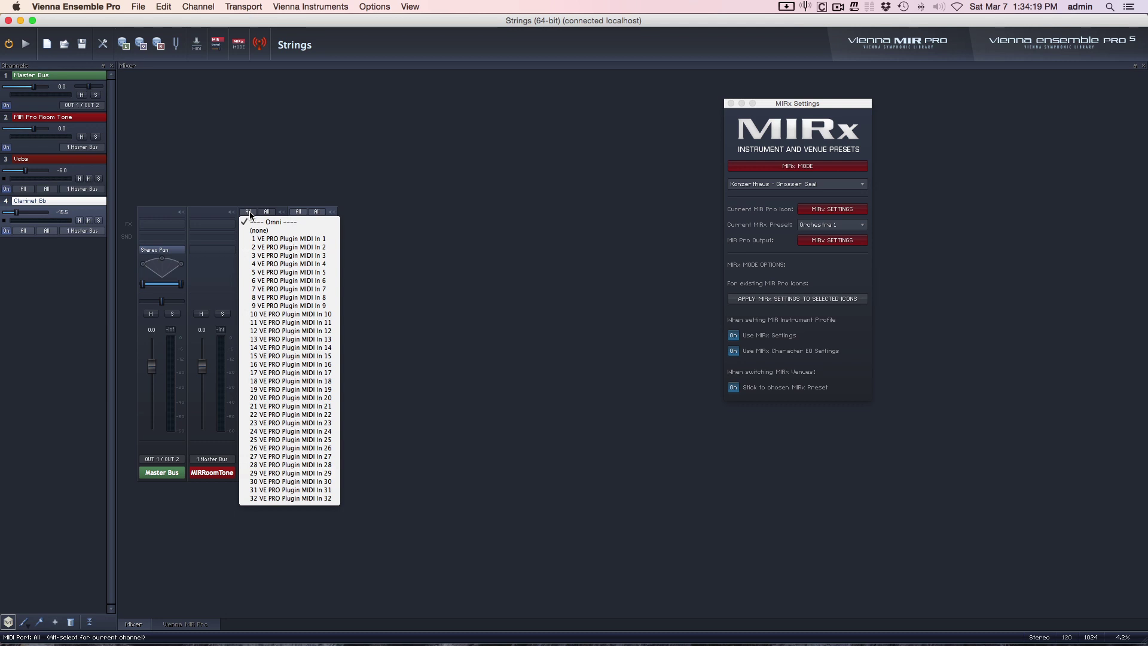
pyautogui.click(310, 178)
pyautogui.click(250, 213)
pyautogui.click(262, 165)
pyautogui.click(250, 213)
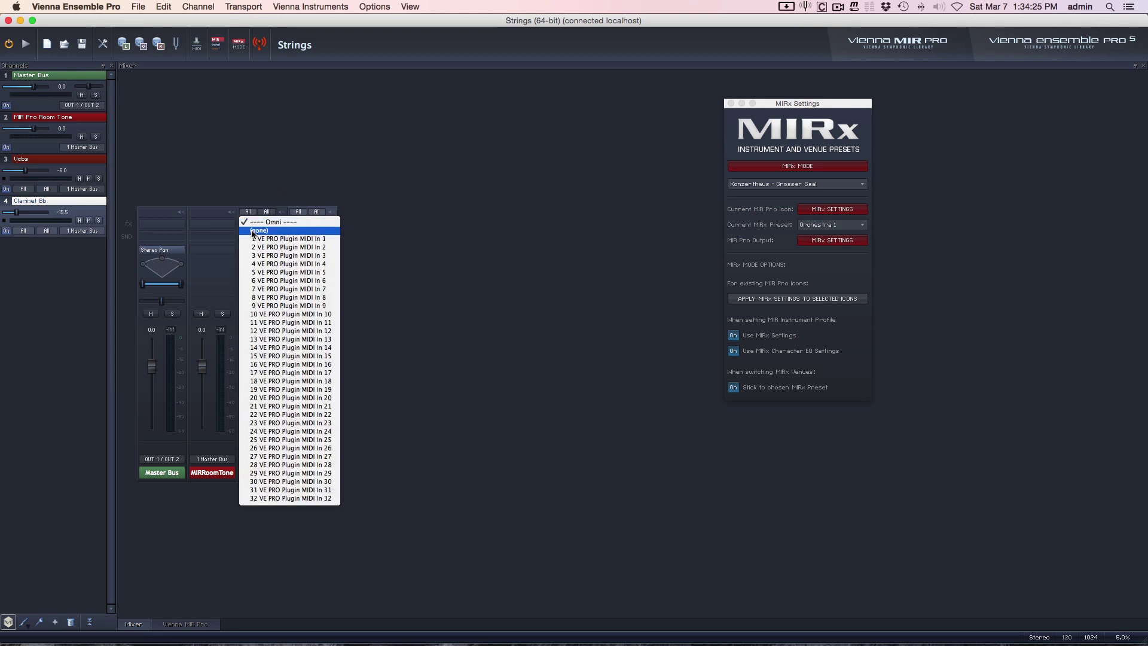
pyautogui.click(263, 236)
pyautogui.click(268, 211)
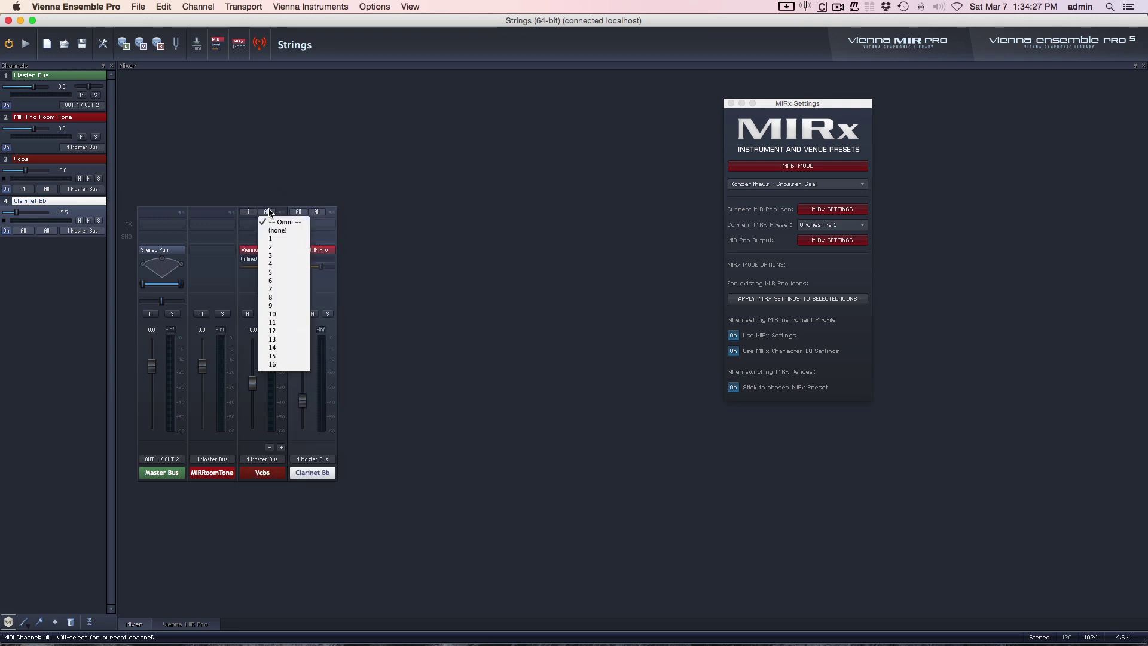
pyautogui.click(305, 174)
pyautogui.click(298, 212)
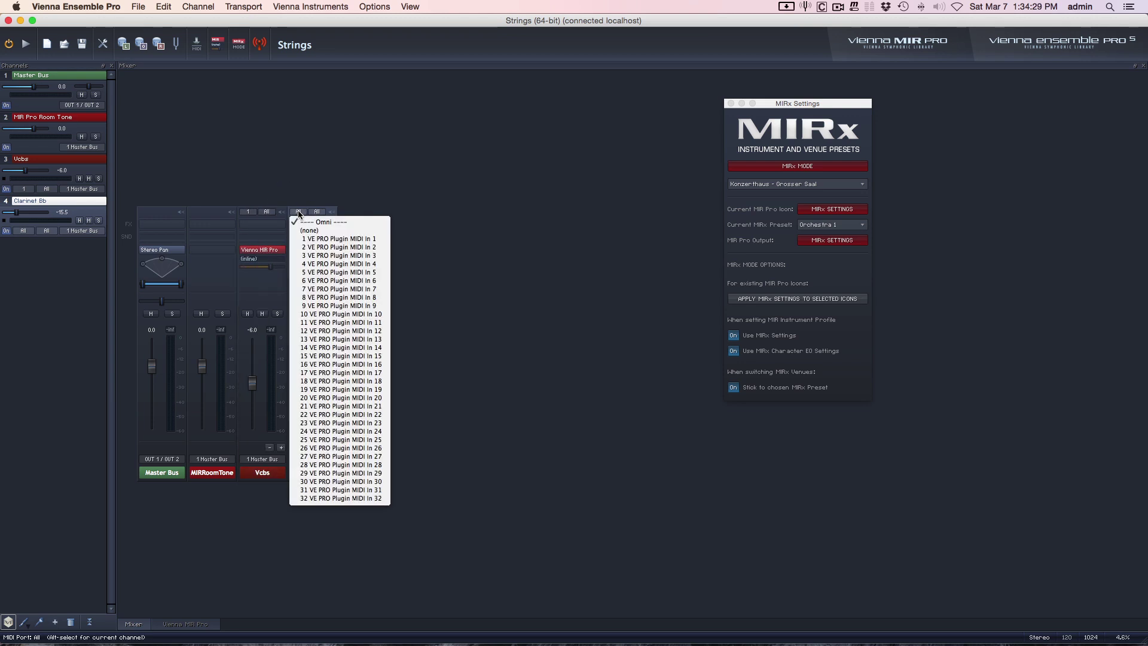
pyautogui.click(305, 246)
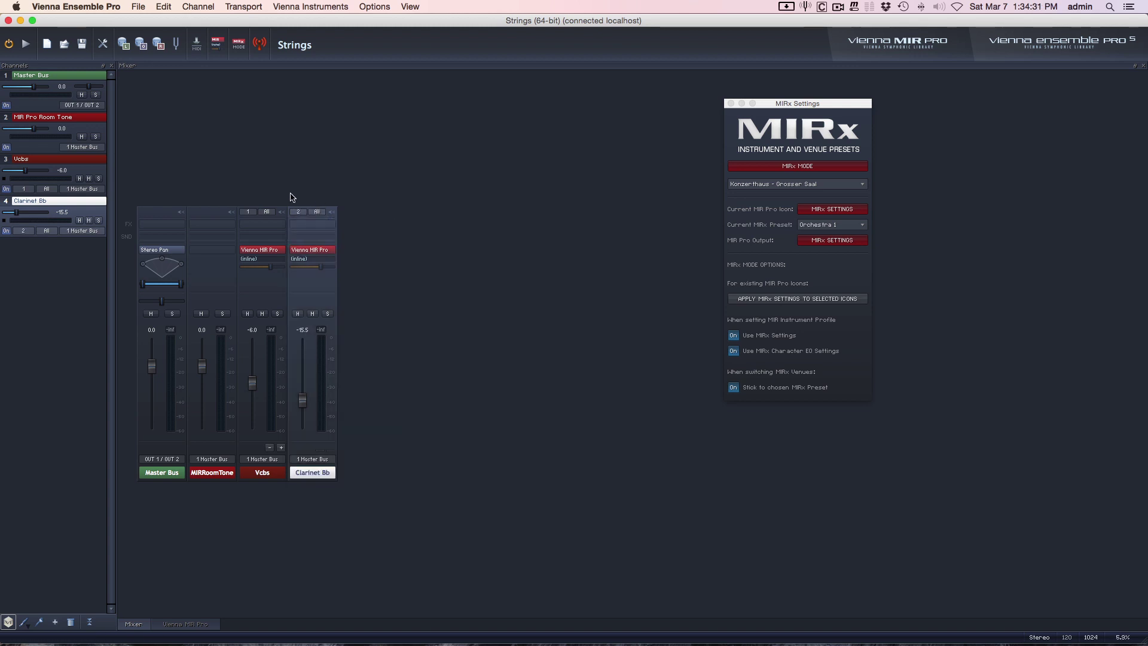
# Step: Set both Vcbs and Clarinet Bb to MIDI channel 1, then return to Digital Performer
pyautogui.click(267, 212)
pyautogui.click(287, 232)
pyautogui.click(317, 212)
pyautogui.click(326, 232)
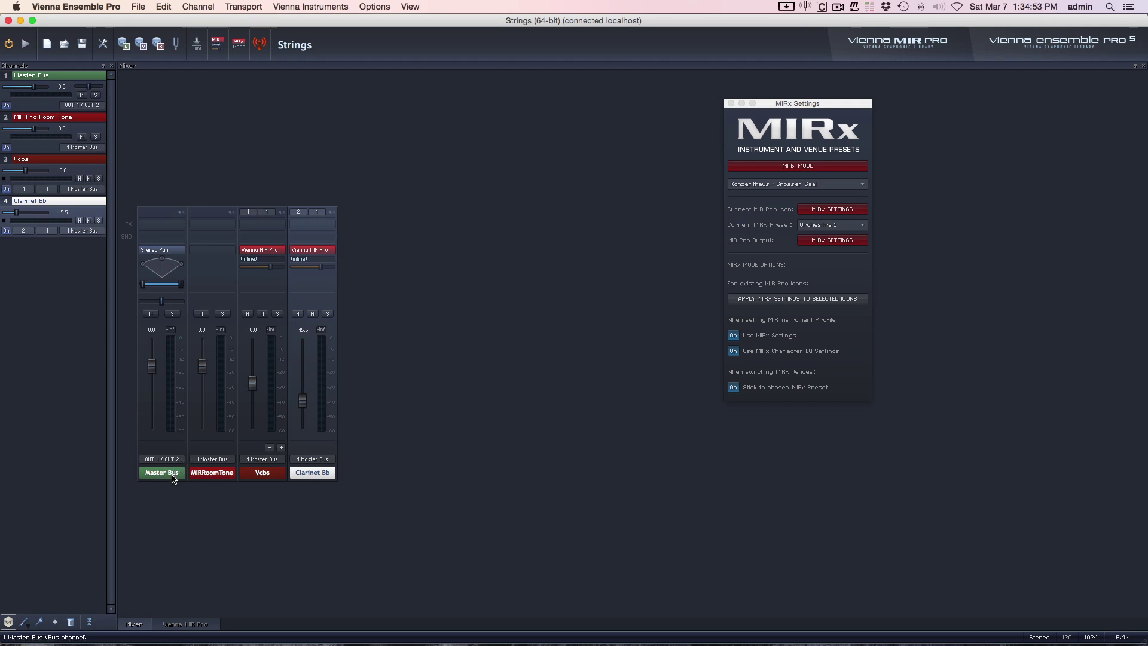
pyautogui.press('super+Tab')
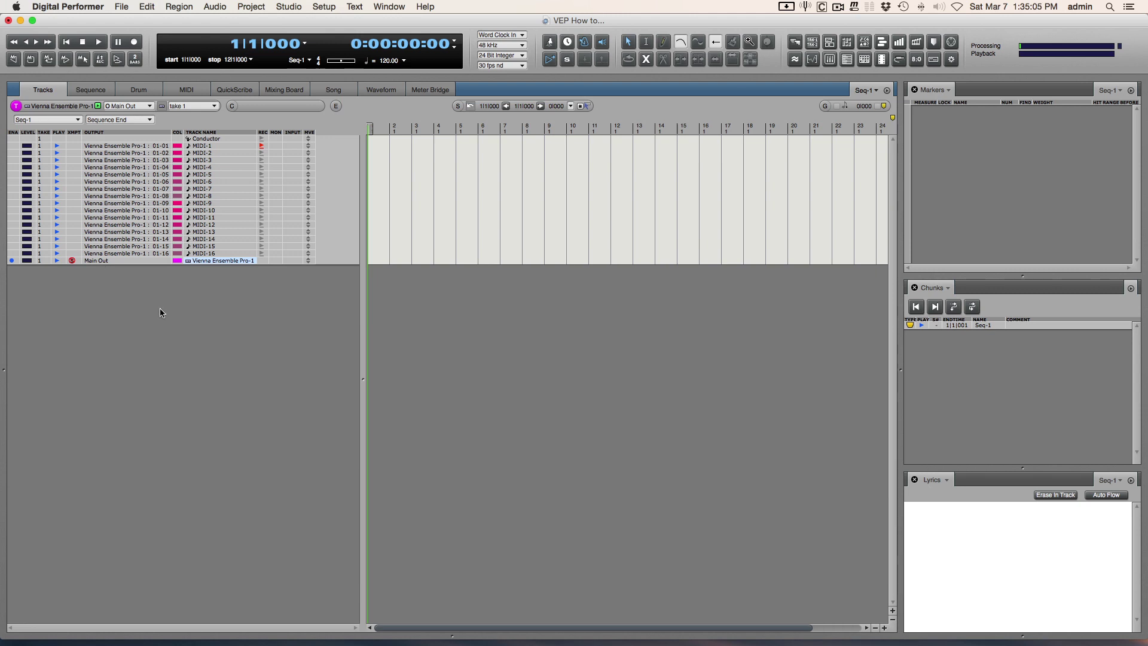
# Step: Add two stereo bus bundles in the Bundles window
pyautogui.hotkey('shift', 'b')
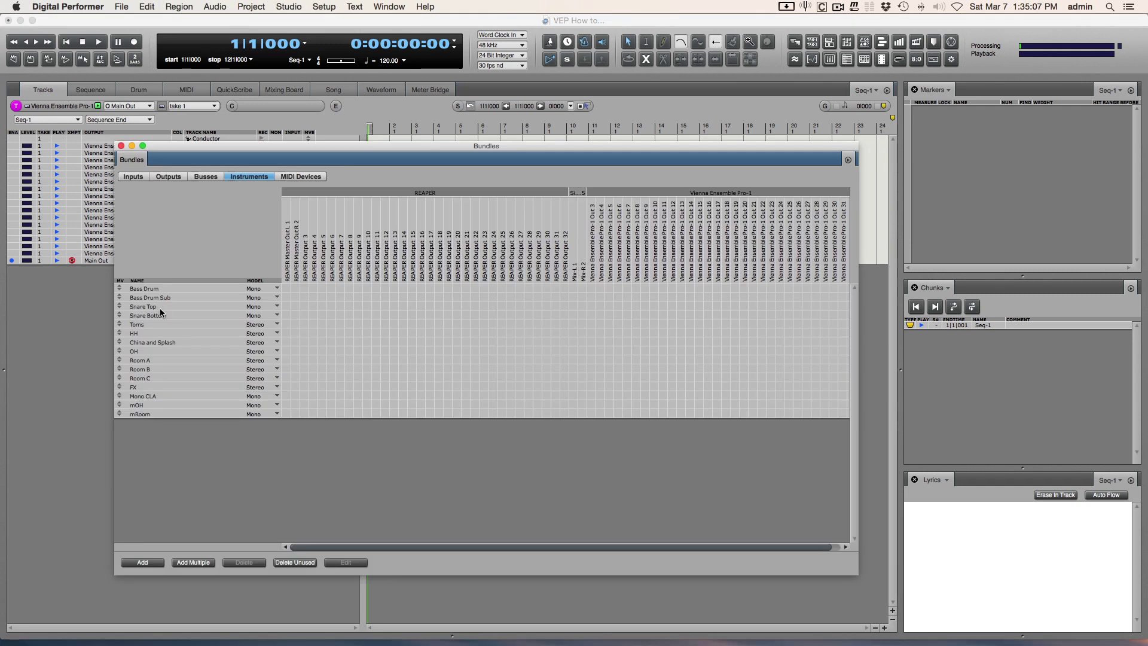
pyautogui.click(205, 176)
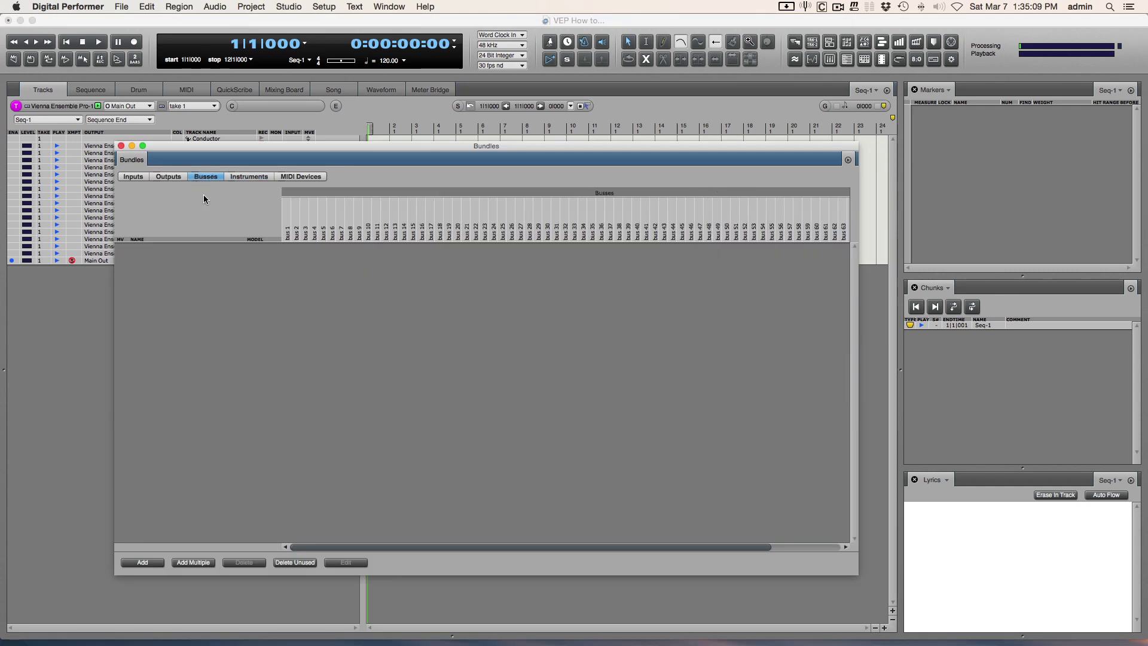
pyautogui.click(143, 562)
pyautogui.click(143, 562)
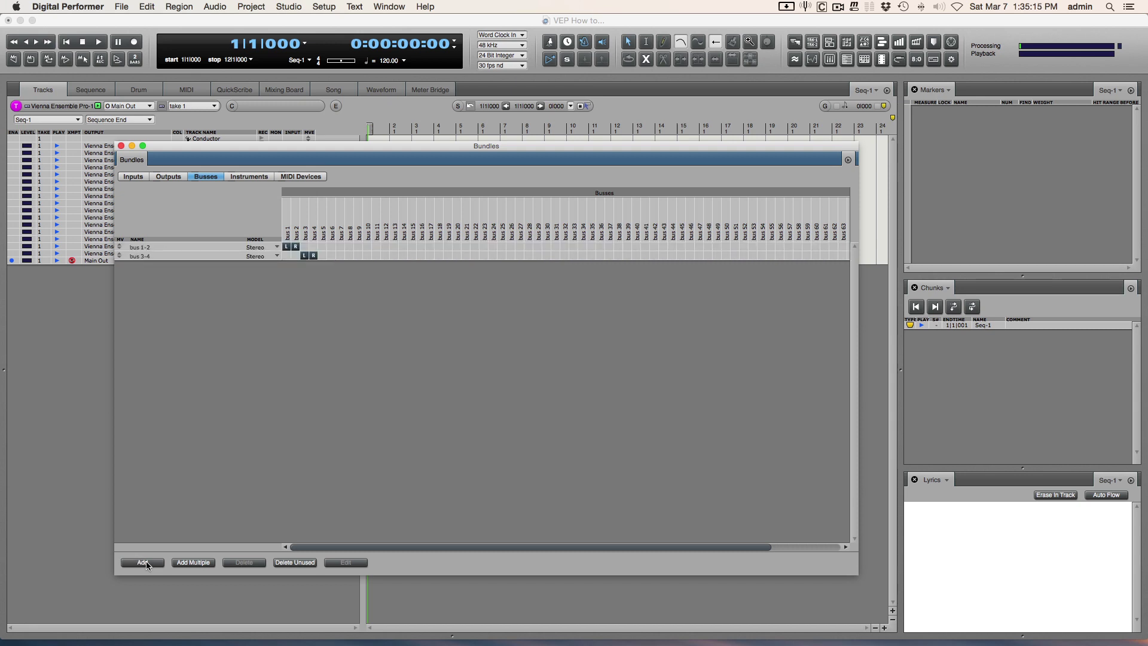
pyautogui.hscroll(3, 379, 393)
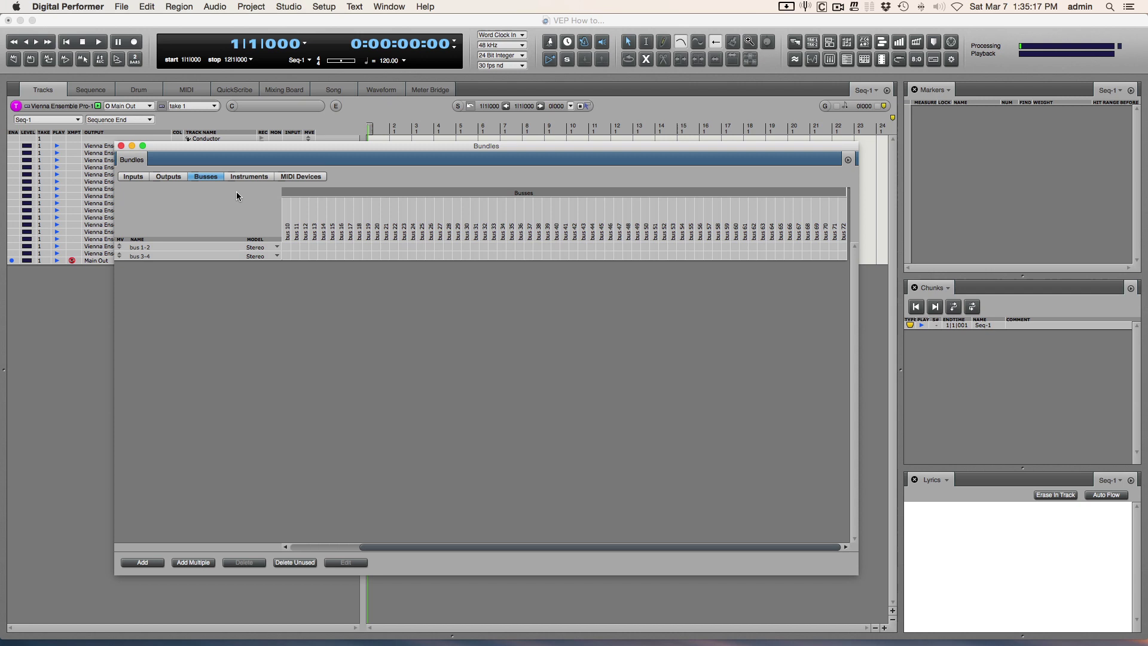
# Step: Add two instrument bundles assigned to Vienna Ensemble Pro-1 Out 3-4 and Out 5-6
pyautogui.click(249, 177)
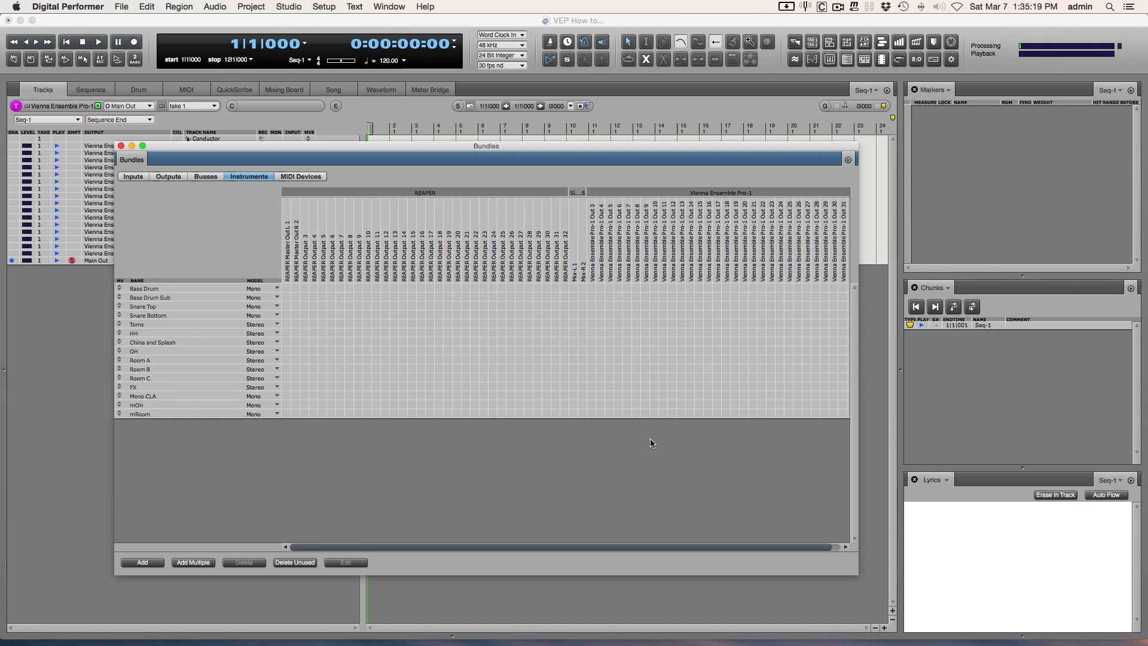
pyautogui.click(146, 563)
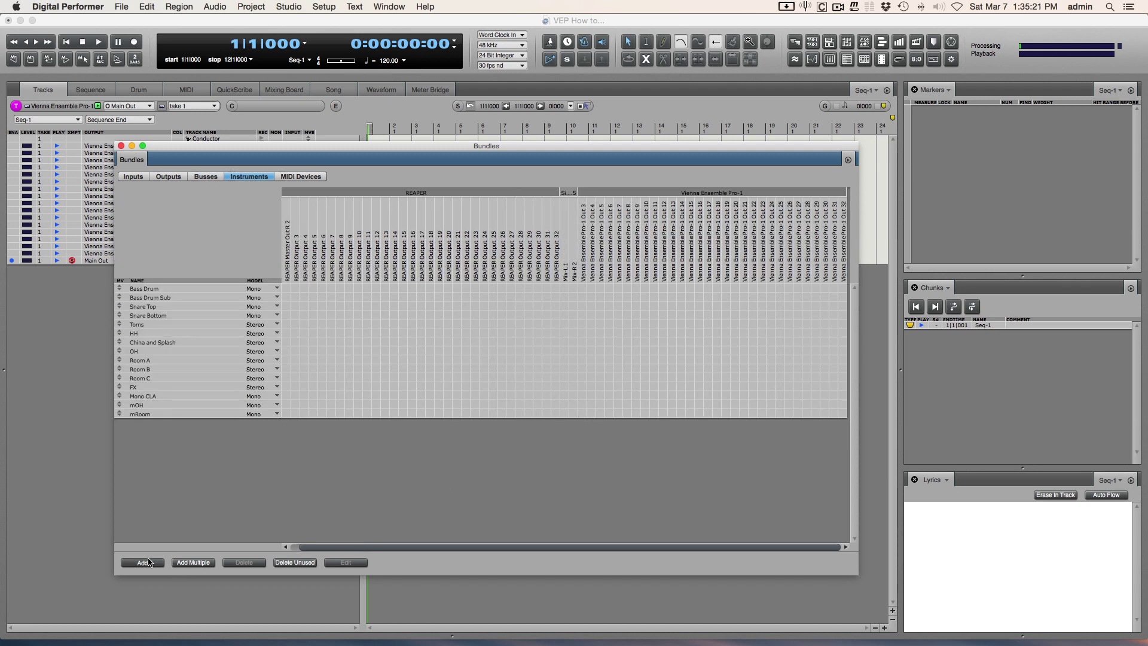
pyautogui.click(146, 562)
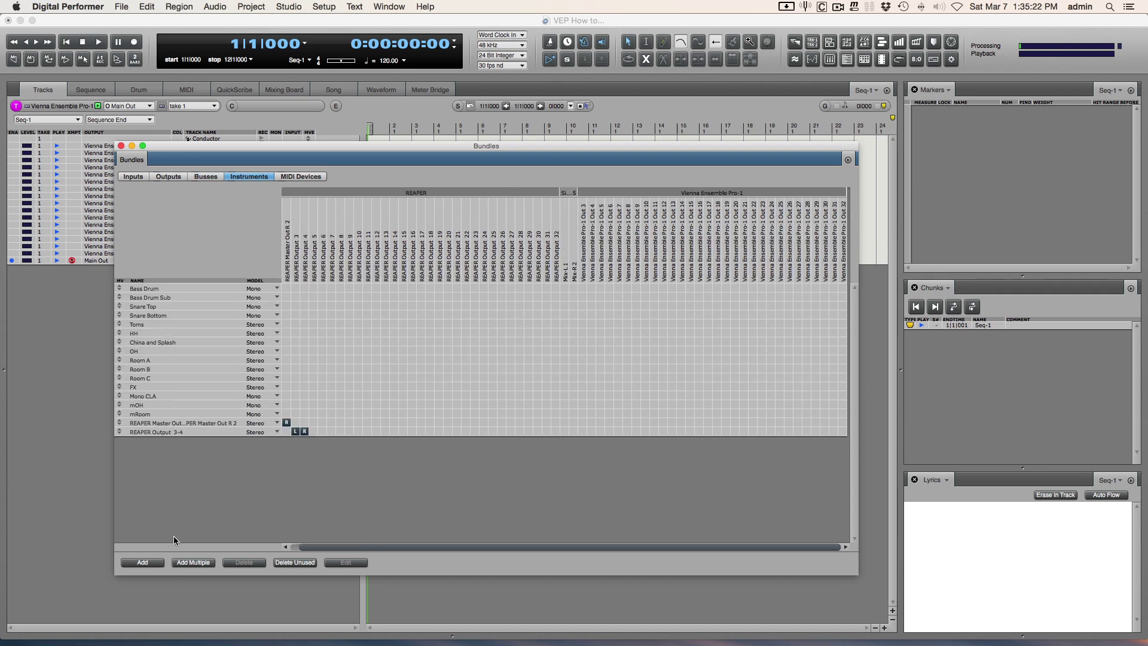
pyautogui.click(584, 424)
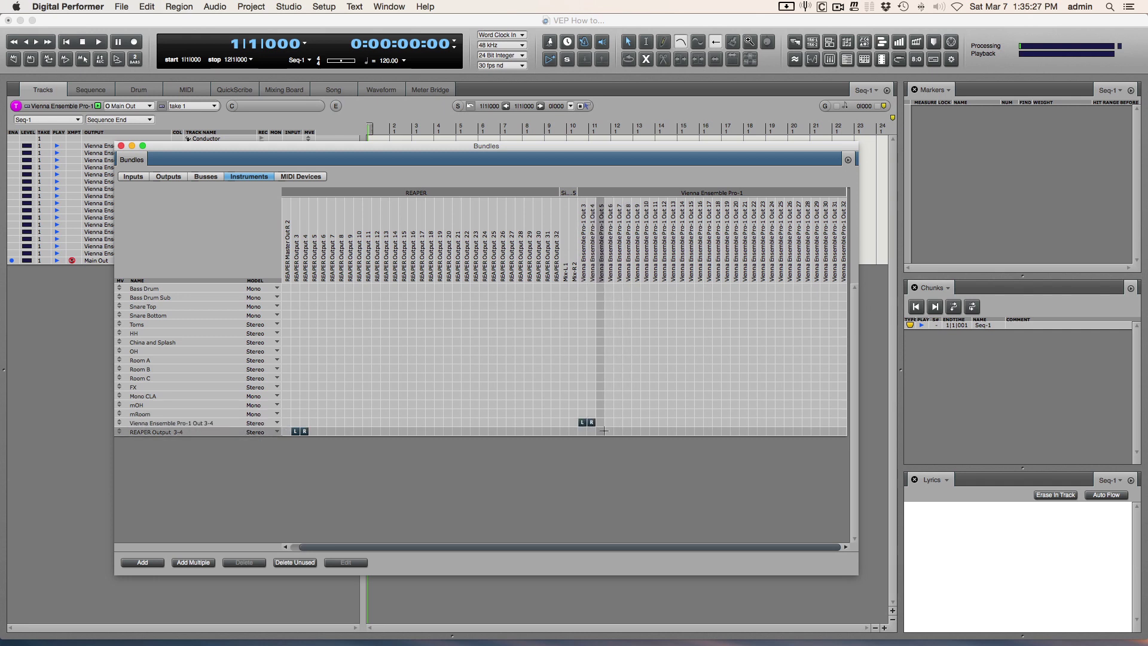
pyautogui.click(602, 431)
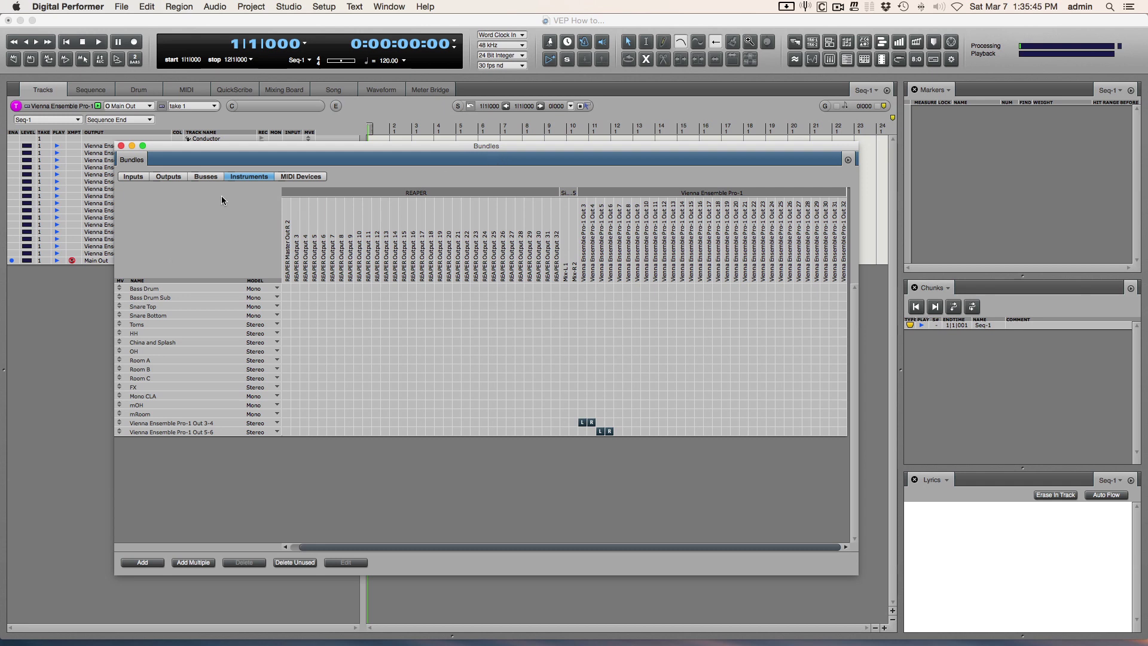
# Step: Name the bus bundles 'VEP Strings 3-4' and 'VEP Strings 5-6', then close the Bundles window
pyautogui.click(206, 177)
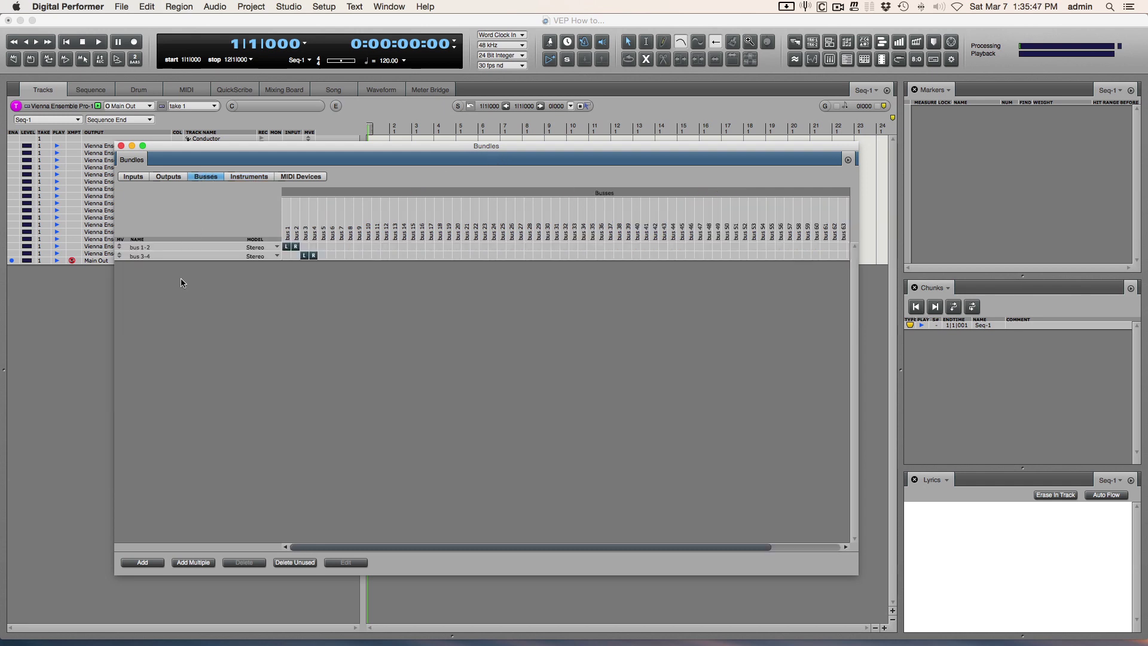
pyautogui.doubleClick(148, 247)
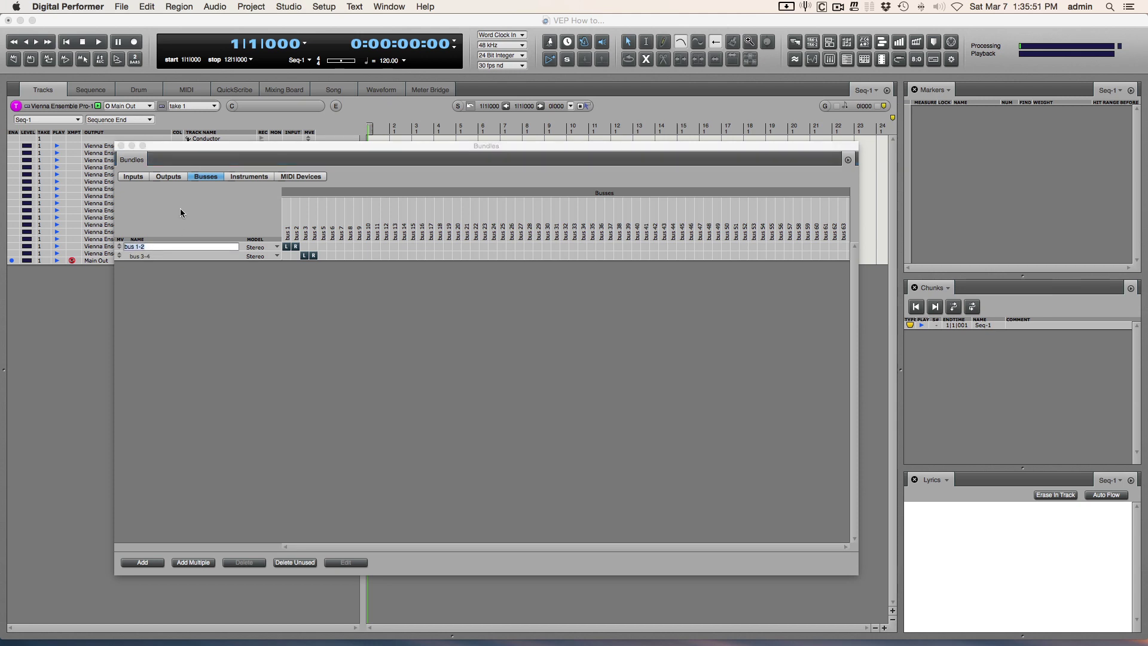
pyautogui.write('VEP Strings 3-4')
pyautogui.press('Tab')
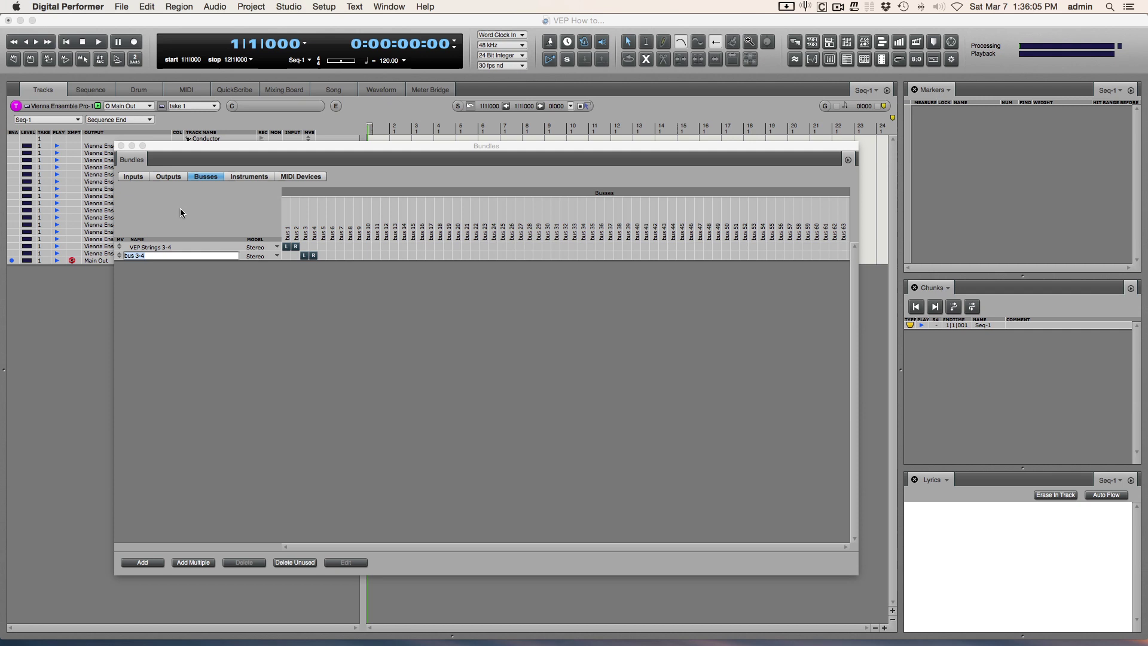
pyautogui.write('VEP Strings 5-6')
pyautogui.press('Return')
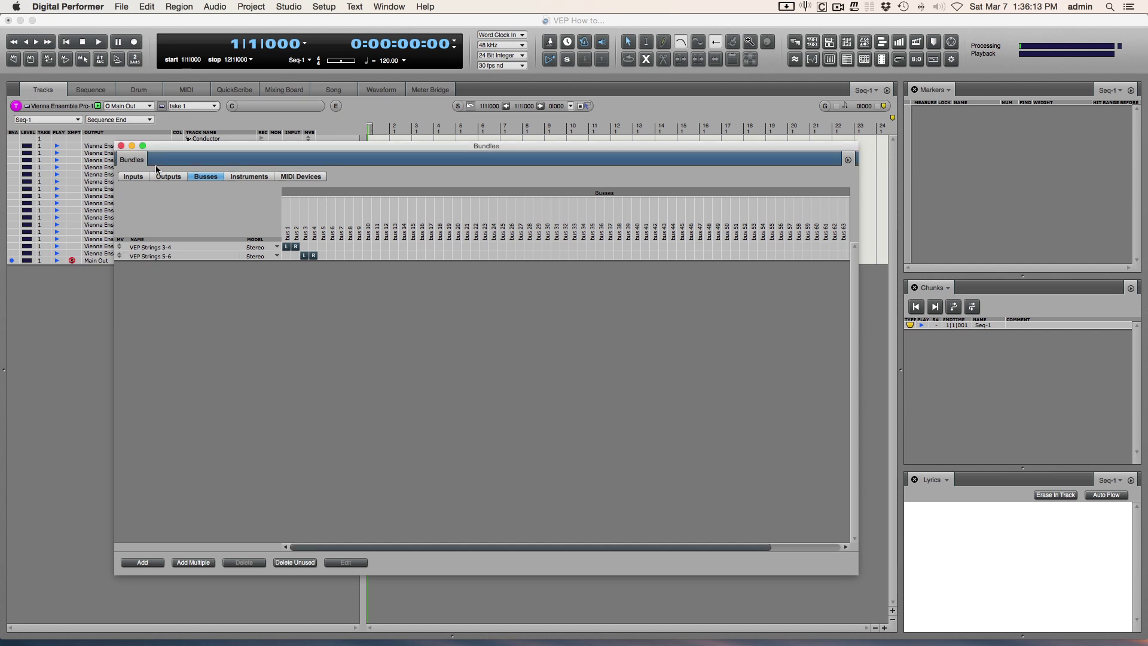
pyautogui.click(121, 145)
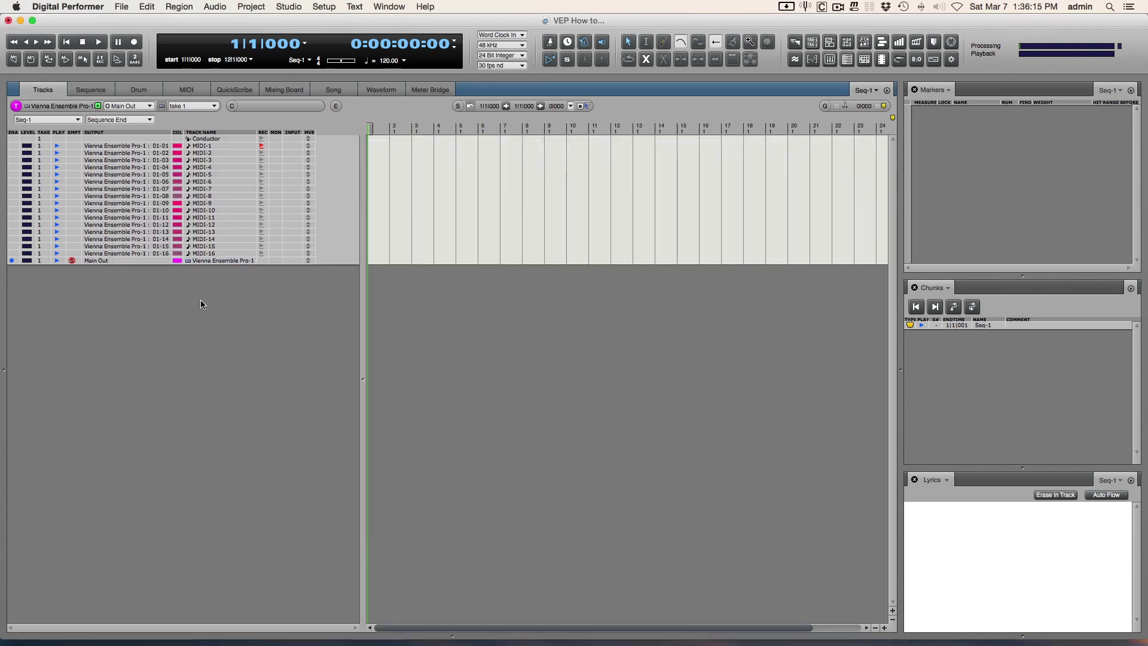
# Step: Create Aux-1 fed by Vienna Ensemble Pro-1 Out 3-4 and Aux-2 fed by Out 5-6
pyautogui.press('super+alt+shift+a')
pyautogui.press('super+alt+shift+a')
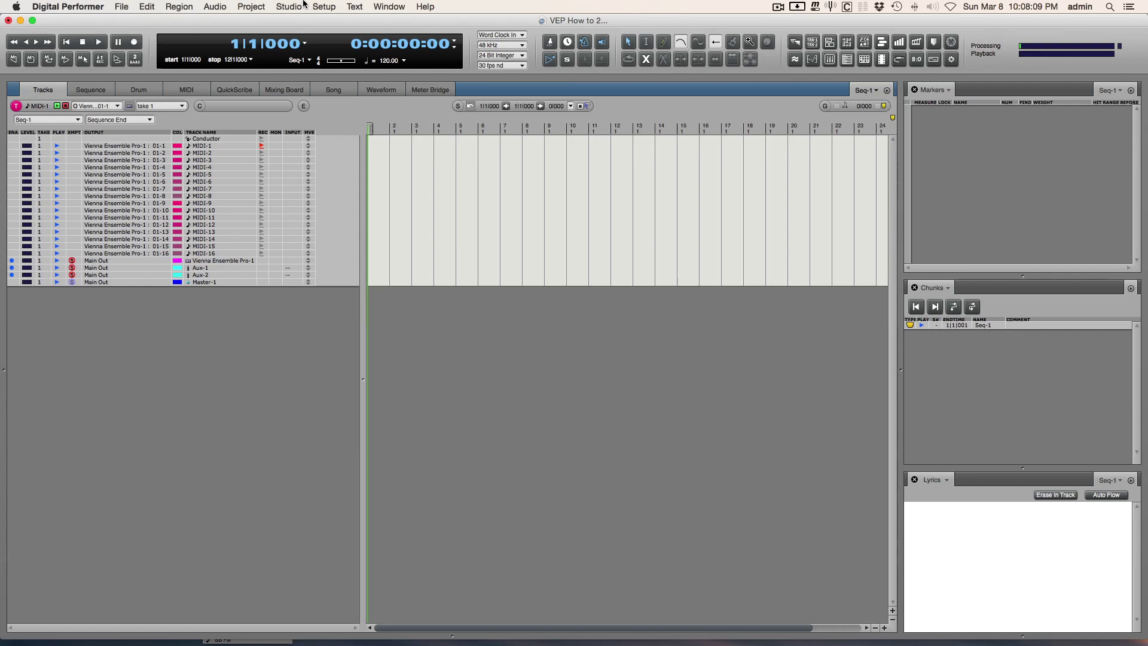
pyautogui.click(288, 267)
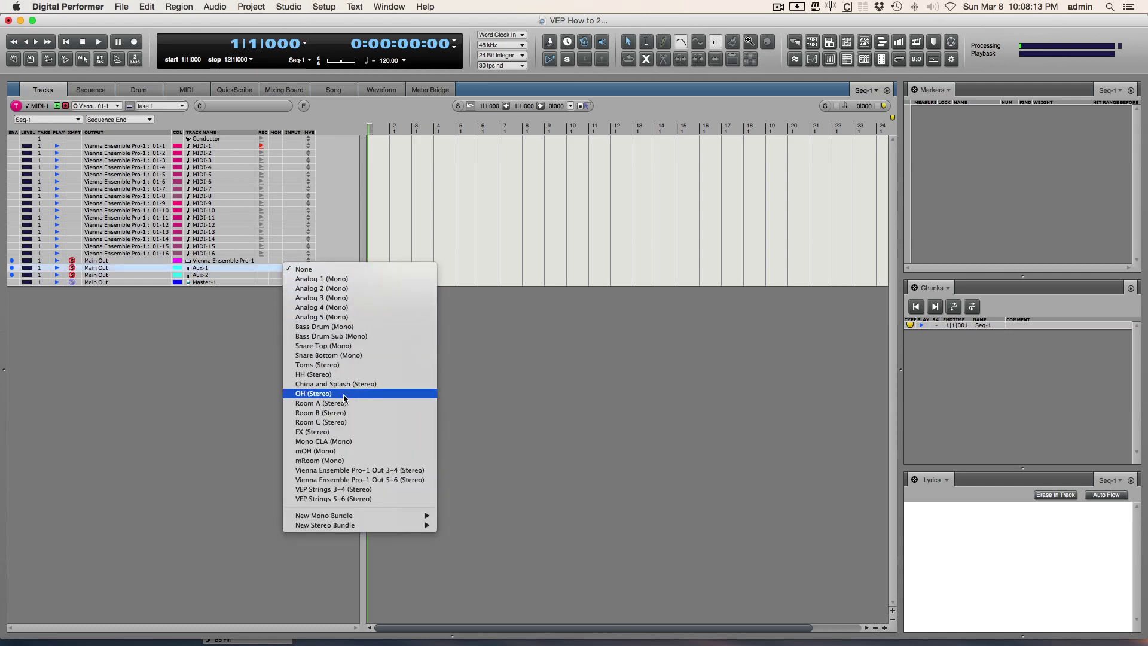
pyautogui.click(403, 471)
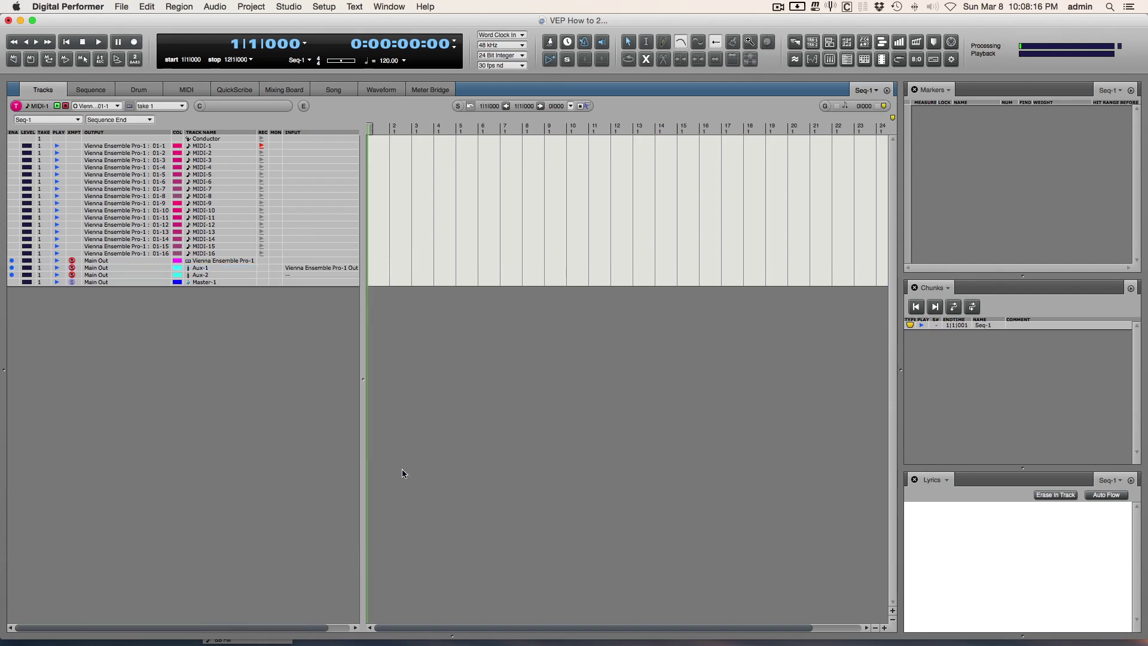
pyautogui.click(298, 275)
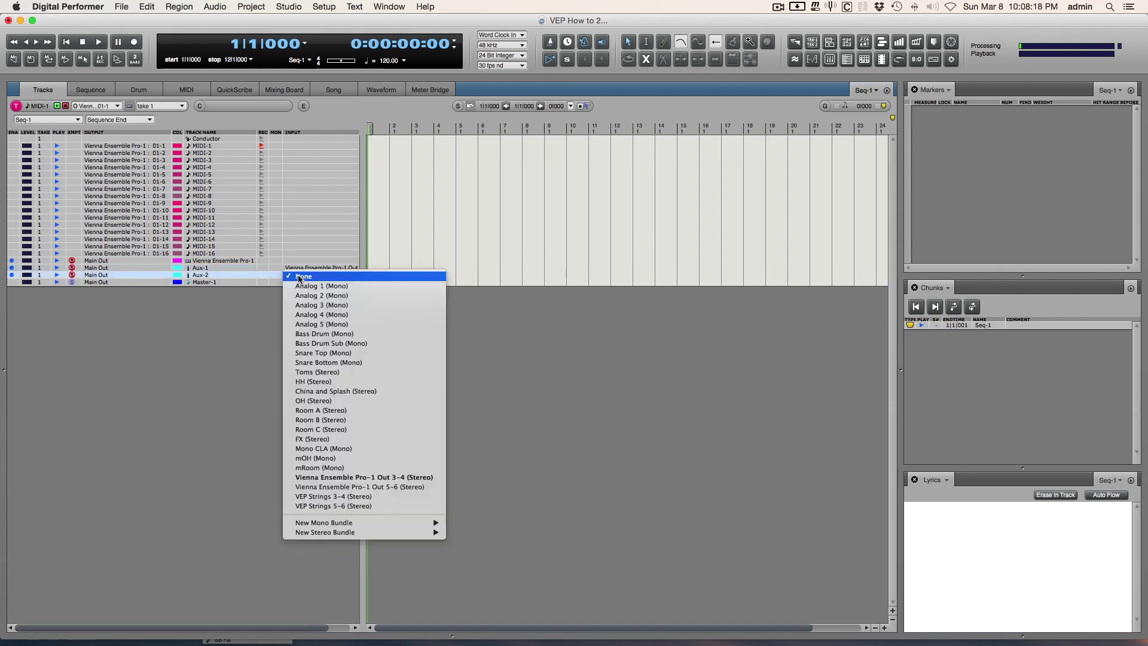
pyautogui.click(338, 486)
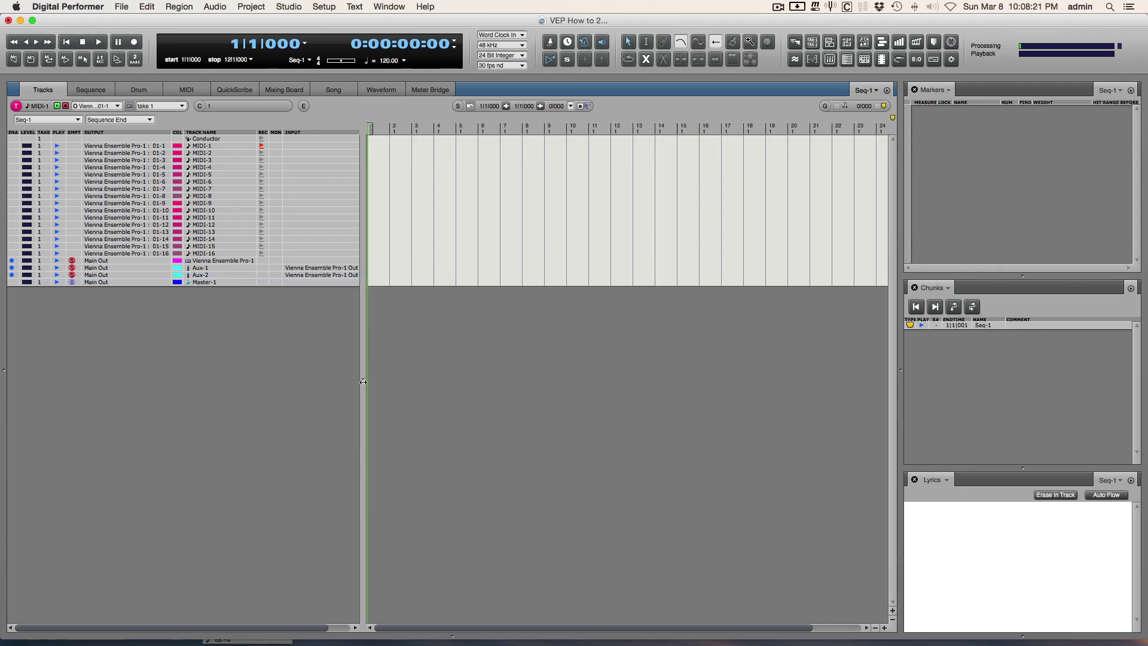
pyautogui.moveTo(363, 379); pyautogui.dragTo(395, 378)
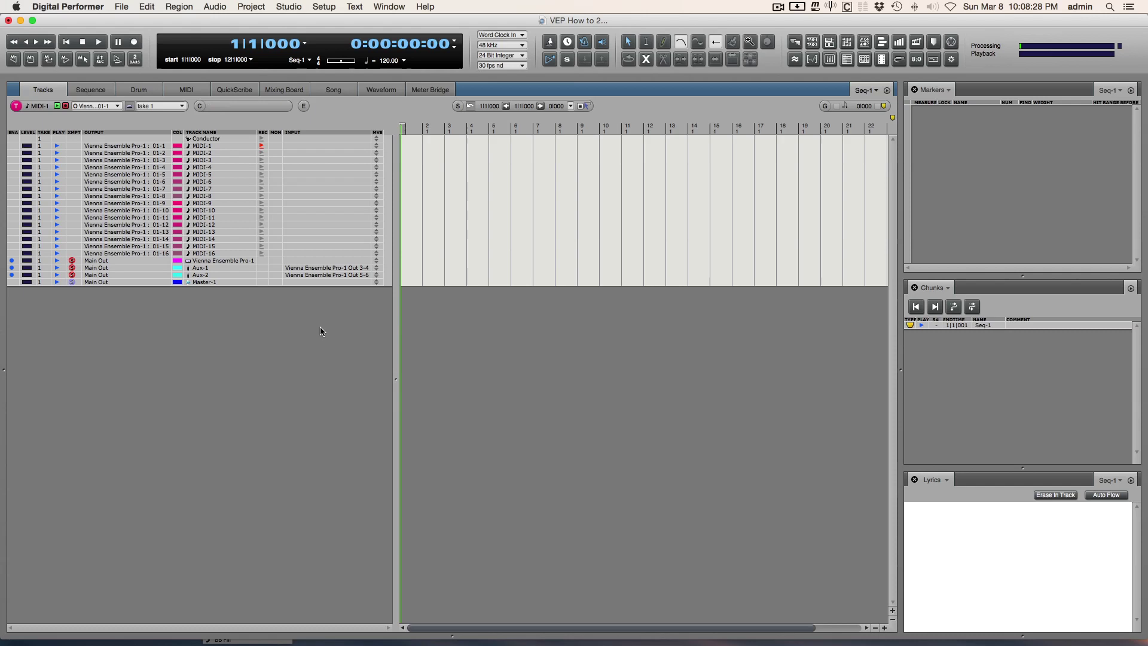
# Step: Rename Aux-1 to 'VEP Strings 3-4' and Aux-2 to 'VEP Strings 5-6'
pyautogui.doubleClick(210, 267)
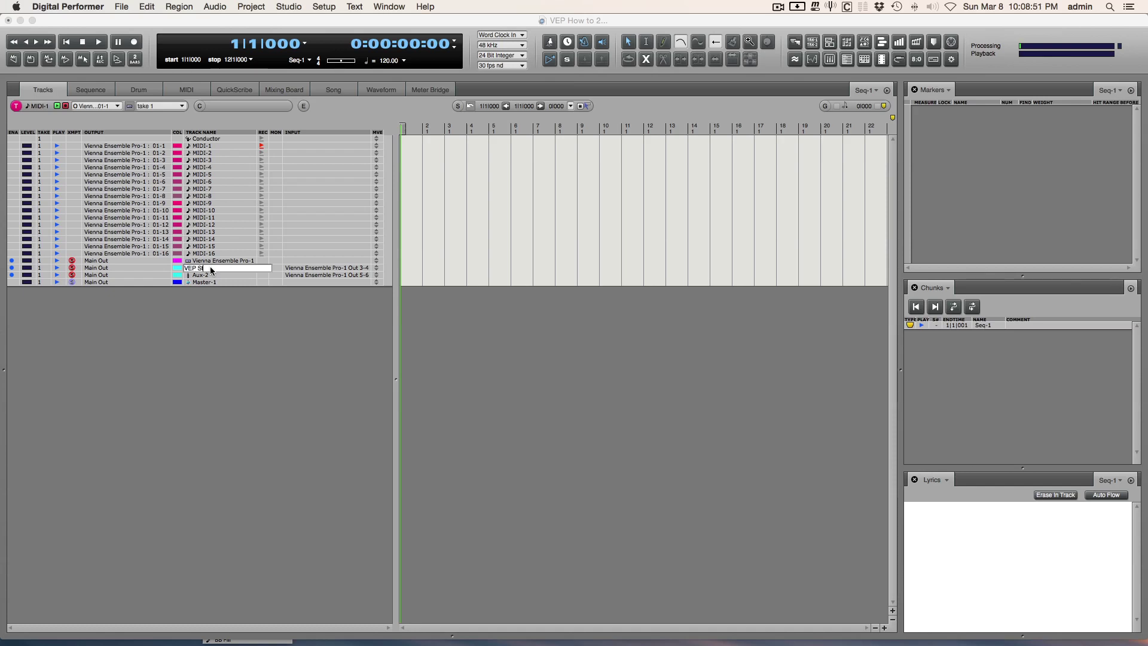
pyautogui.write('VEP Strings 3-4')
pyautogui.press('Tab')
pyautogui.write('VEP')
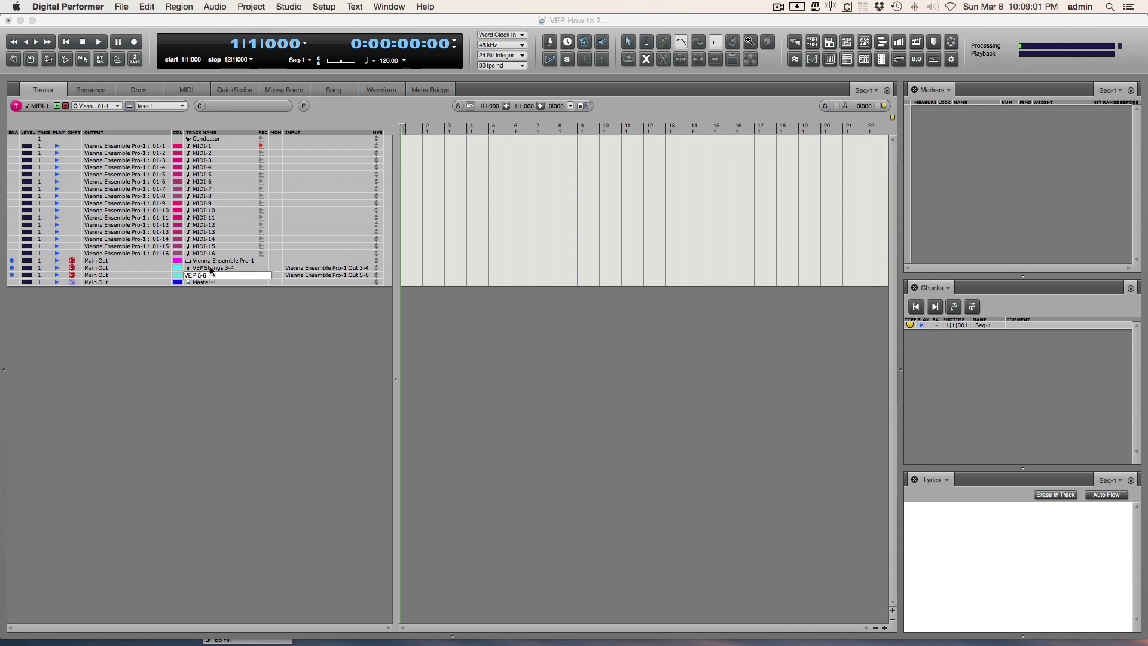
pyautogui.press('Left')
pyautogui.press('Left')
pyautogui.press('Left')
pyautogui.write('Strings')
pyautogui.press('Return')
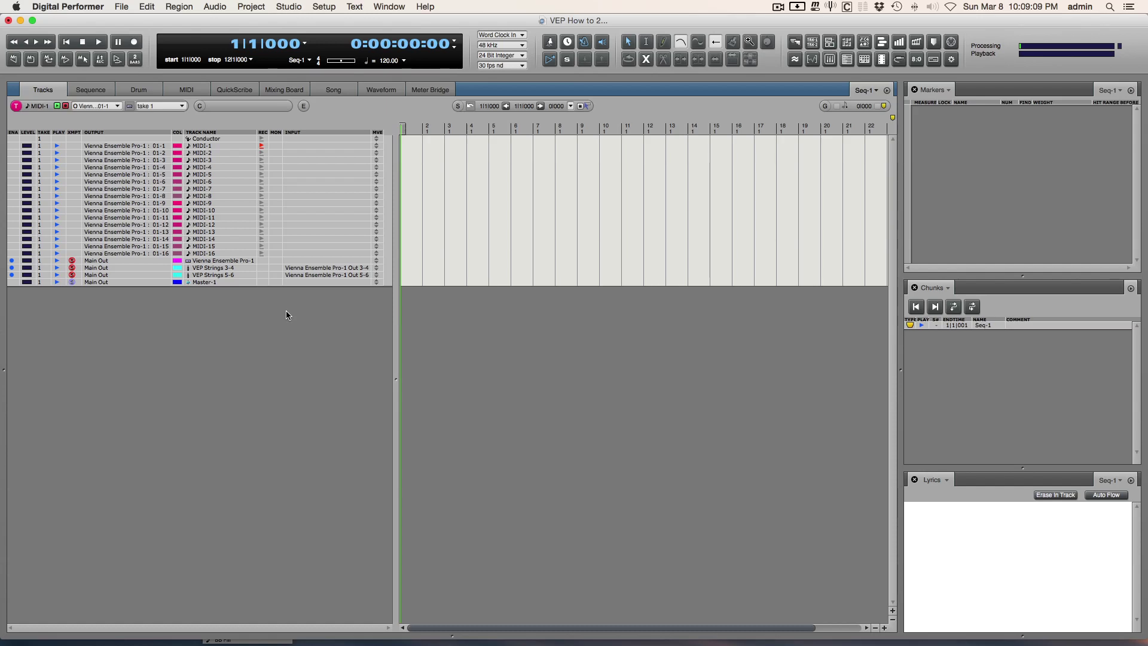
pyautogui.press('super+Tab')
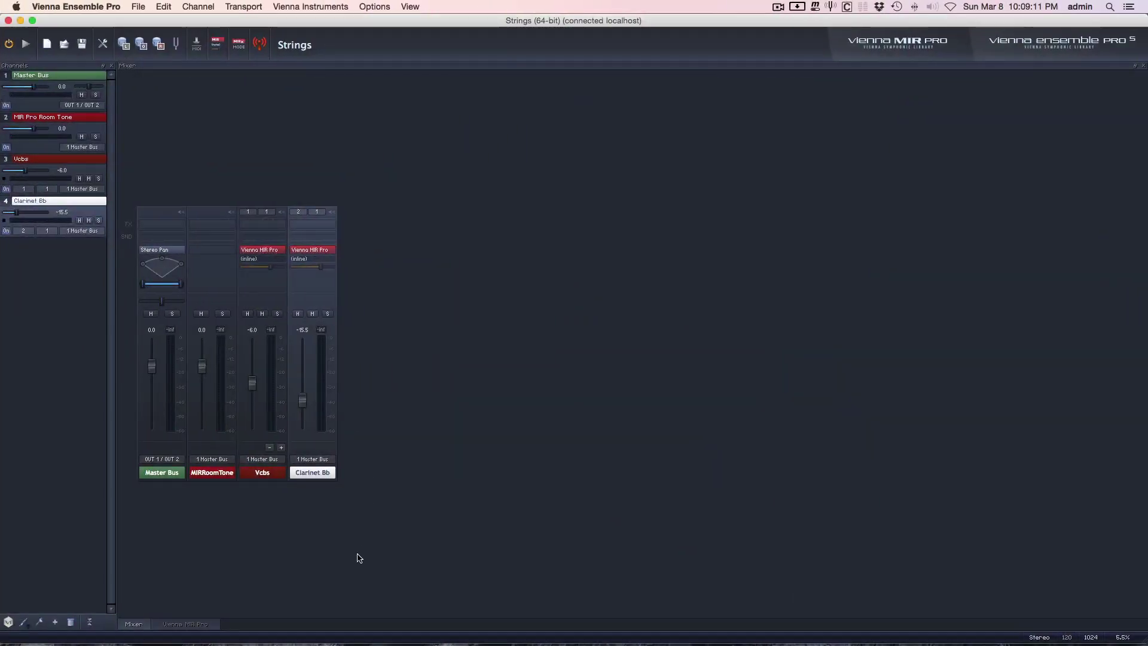
# Step: Route Vcbs output to OUT 3 / OUT 4 and Clarinet Bb to OUT 5 / OUT 6, then return to Digital Performer
pyautogui.click(262, 458)
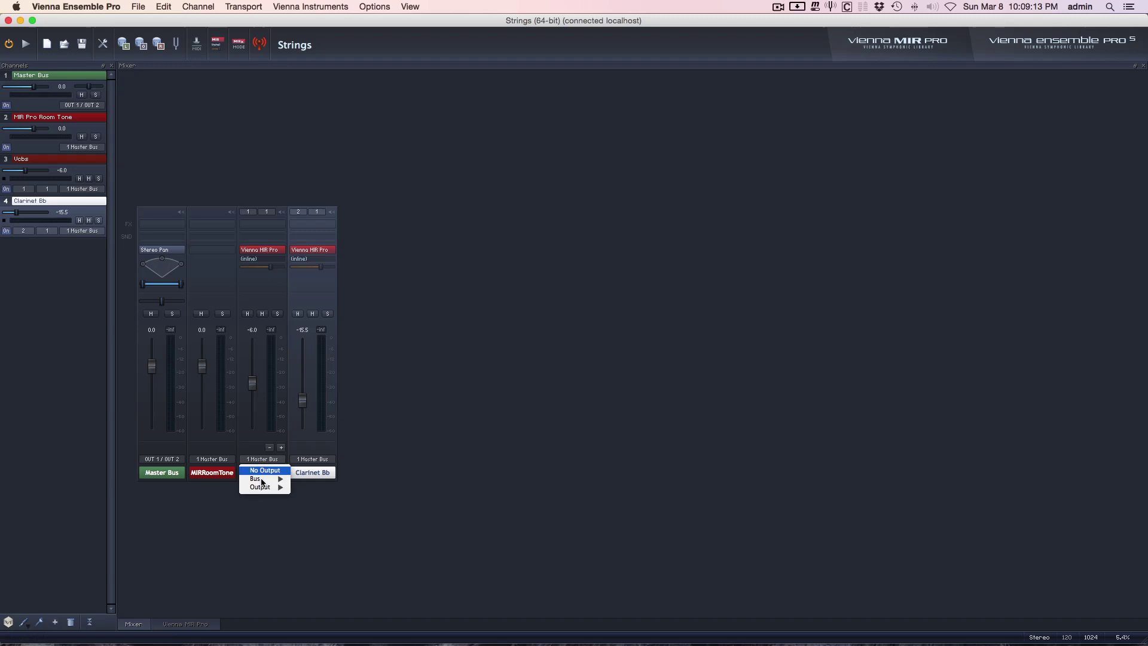
pyautogui.moveTo(262, 486)
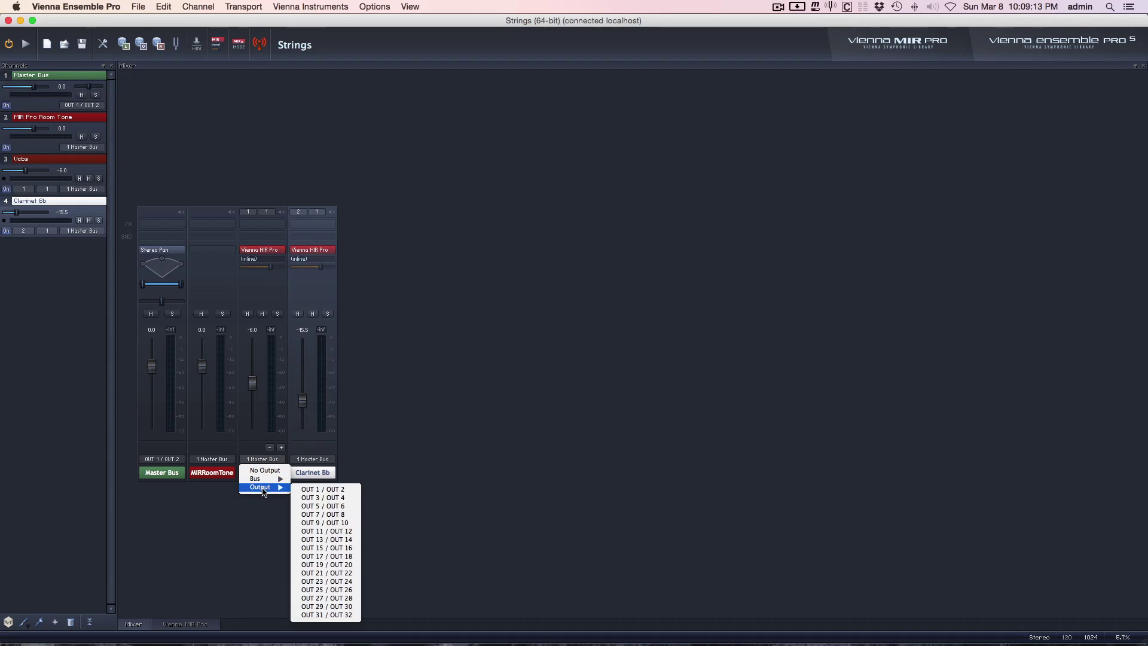
pyautogui.click(328, 499)
pyautogui.click(309, 460)
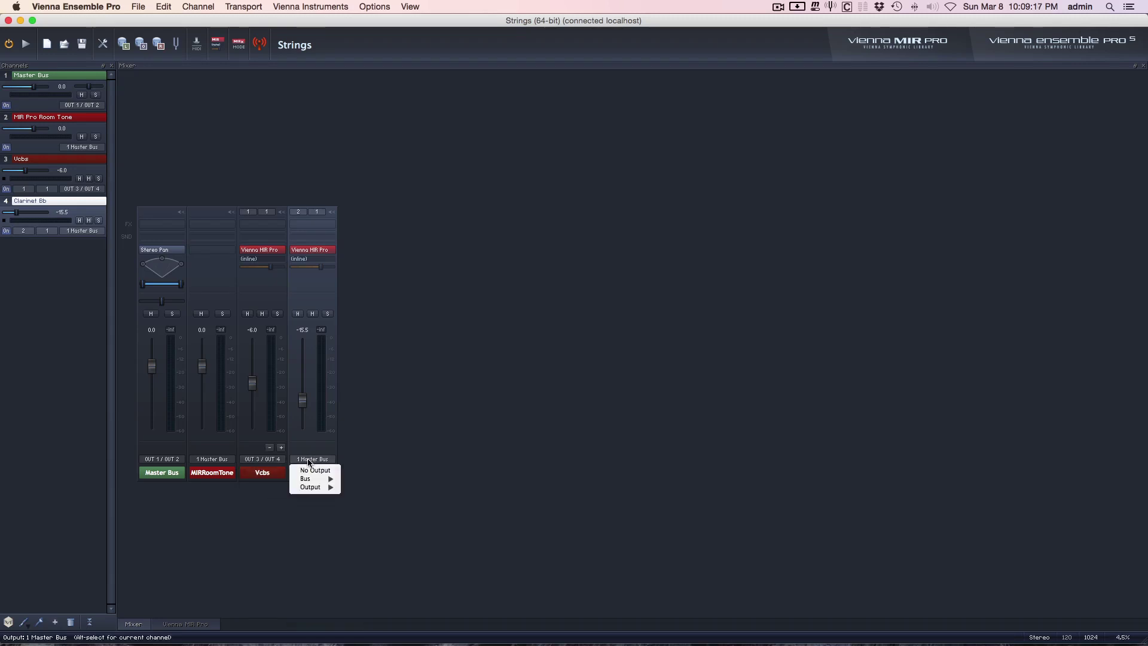
pyautogui.moveTo(311, 486)
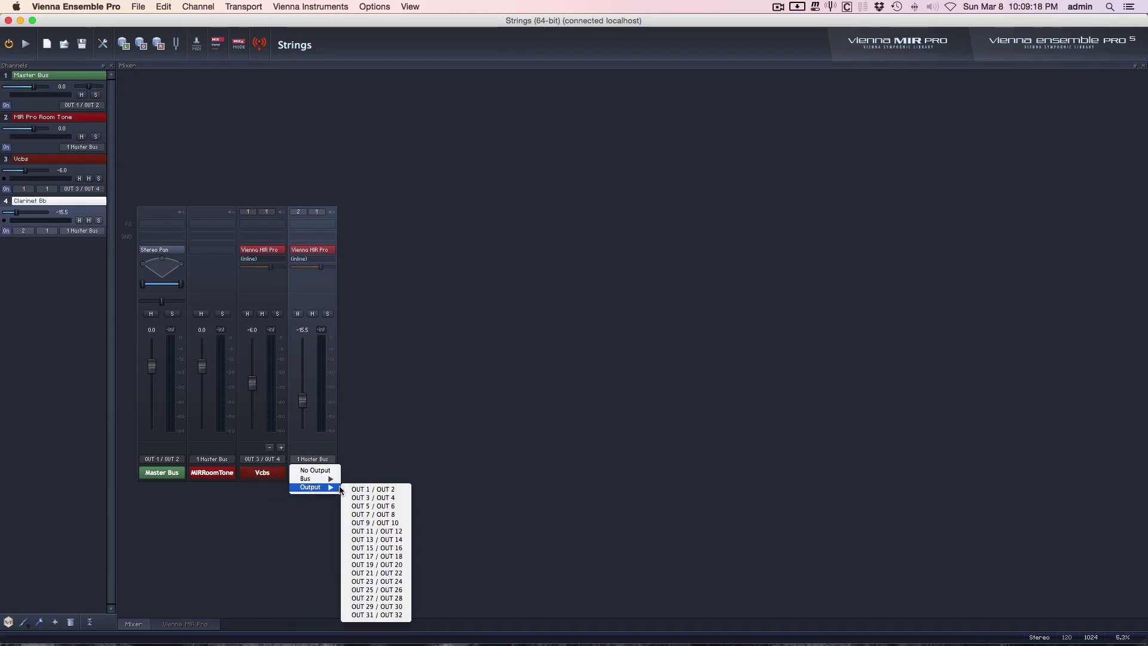
pyautogui.click(373, 506)
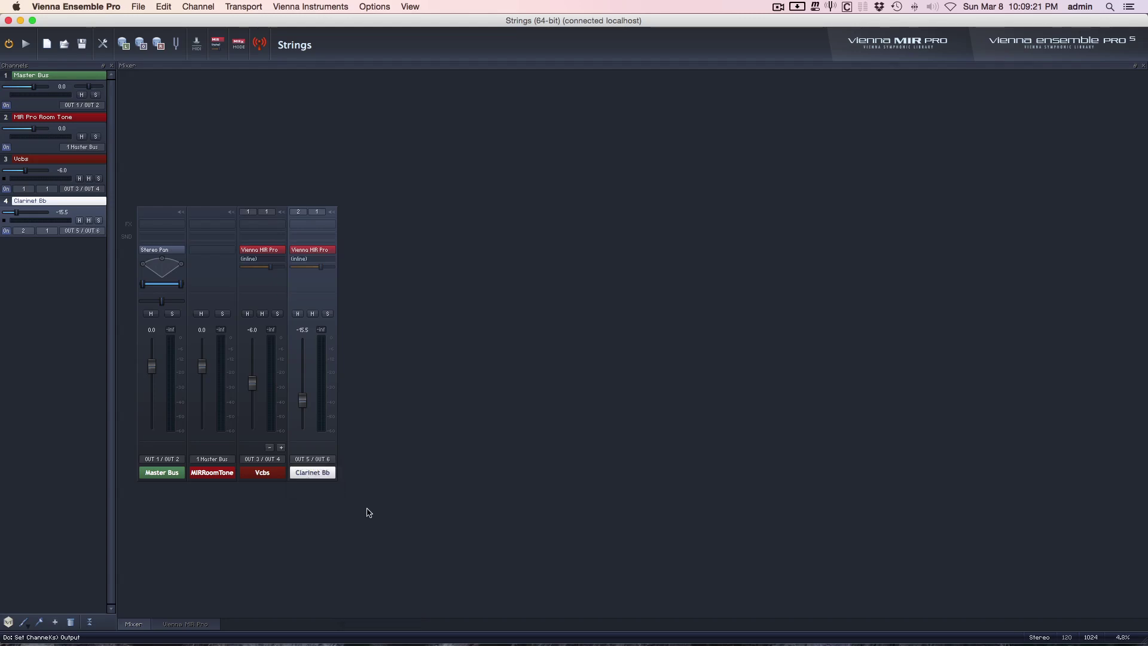
pyautogui.press('super+Tab')
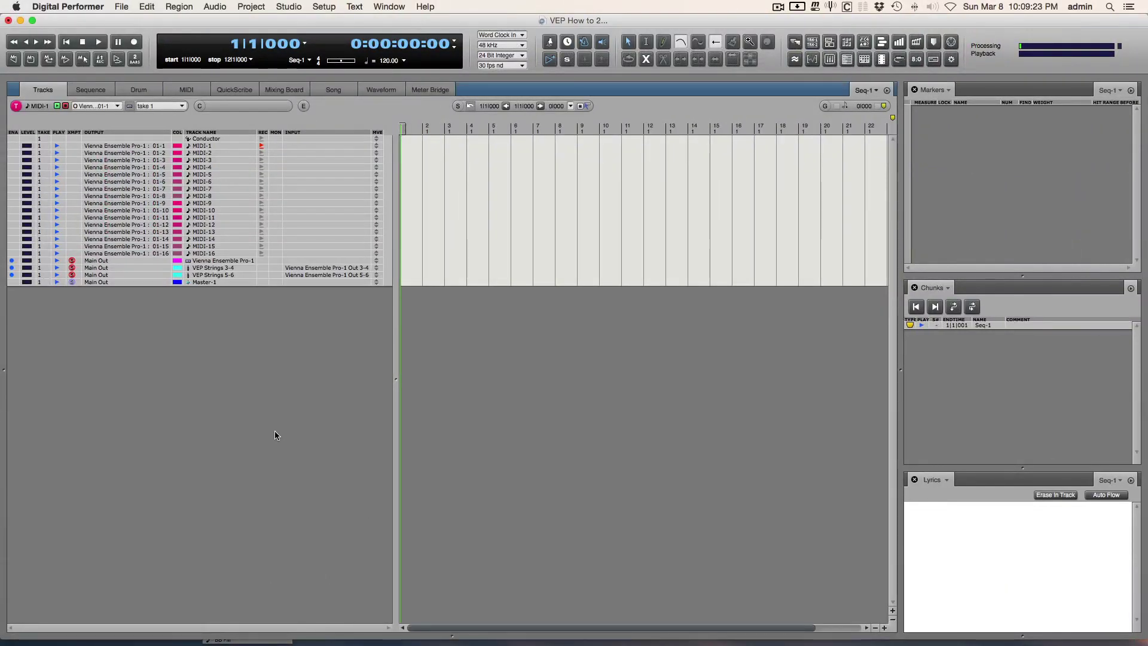
# Step: Set MIDI-2's output to Vienna Ensemble Pro-1 : 02-1, leaving MIDI-1 unchanged
pyautogui.click(153, 146)
pyautogui.moveTo(185, 146)
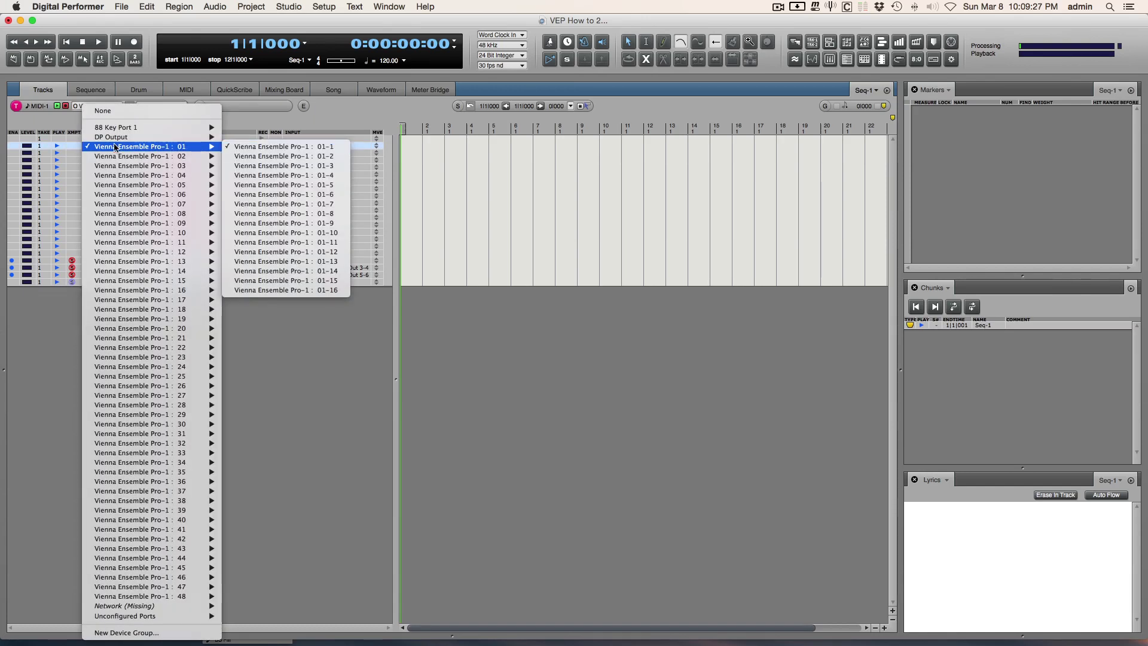
pyautogui.click(64, 132)
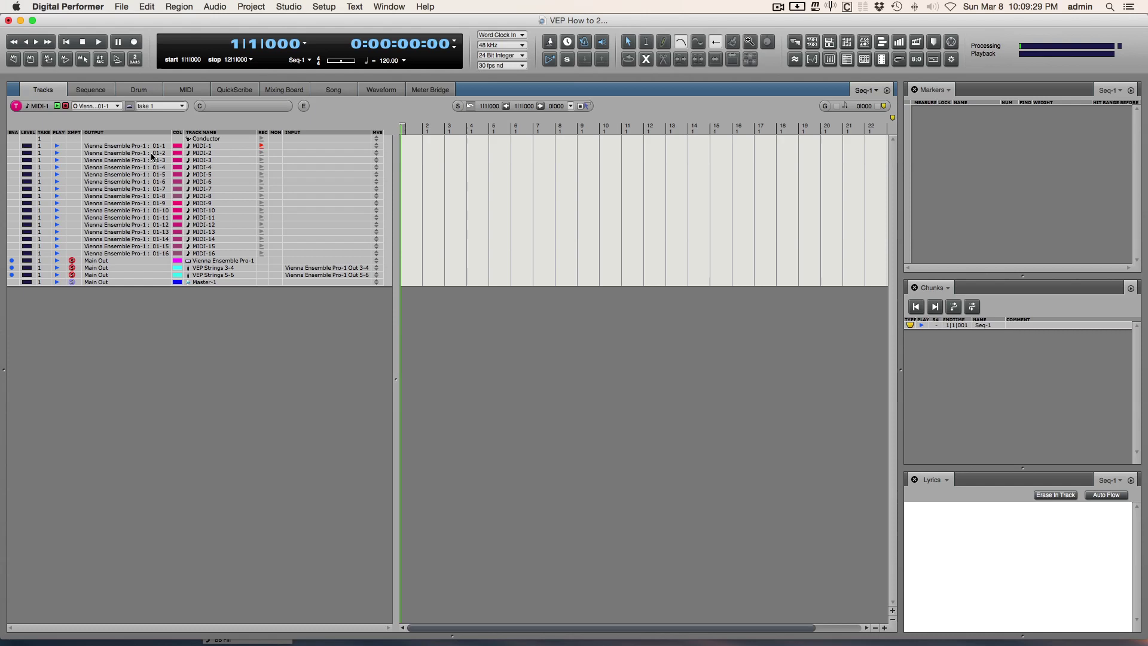
pyautogui.click(152, 155)
pyautogui.moveTo(152, 156)
pyautogui.click(250, 159)
pyautogui.hotkey('ctrl', 'Right')
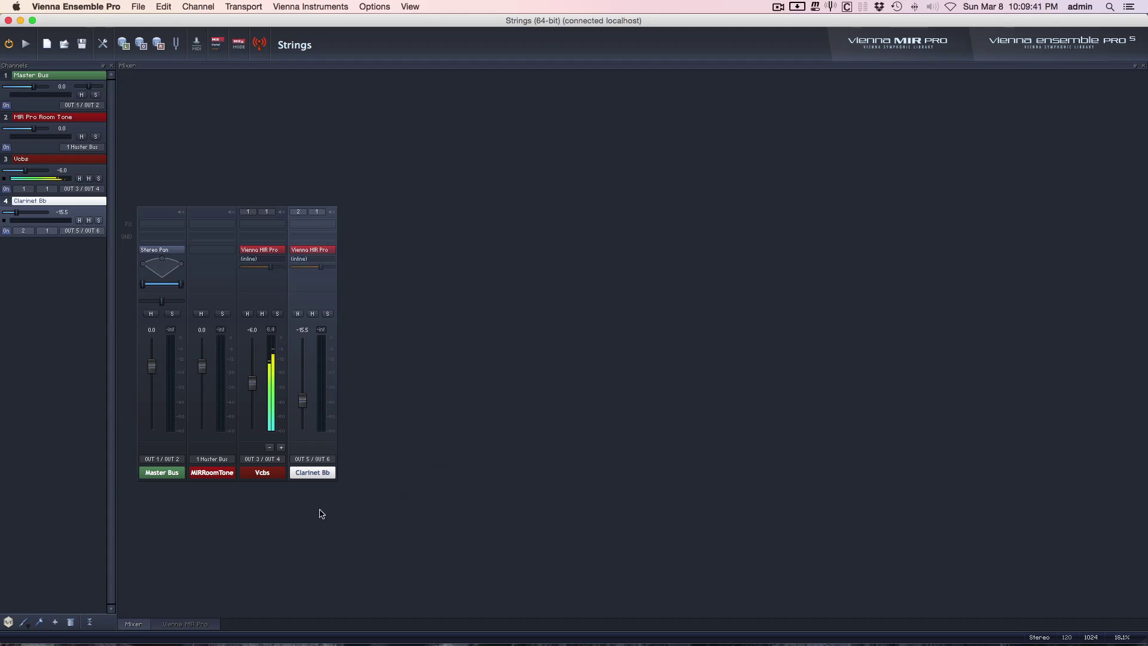
# Step: Check the instrument placement in Vienna MIR Pro, then show Digital Performer's Mixing Board
pyautogui.click(181, 624)
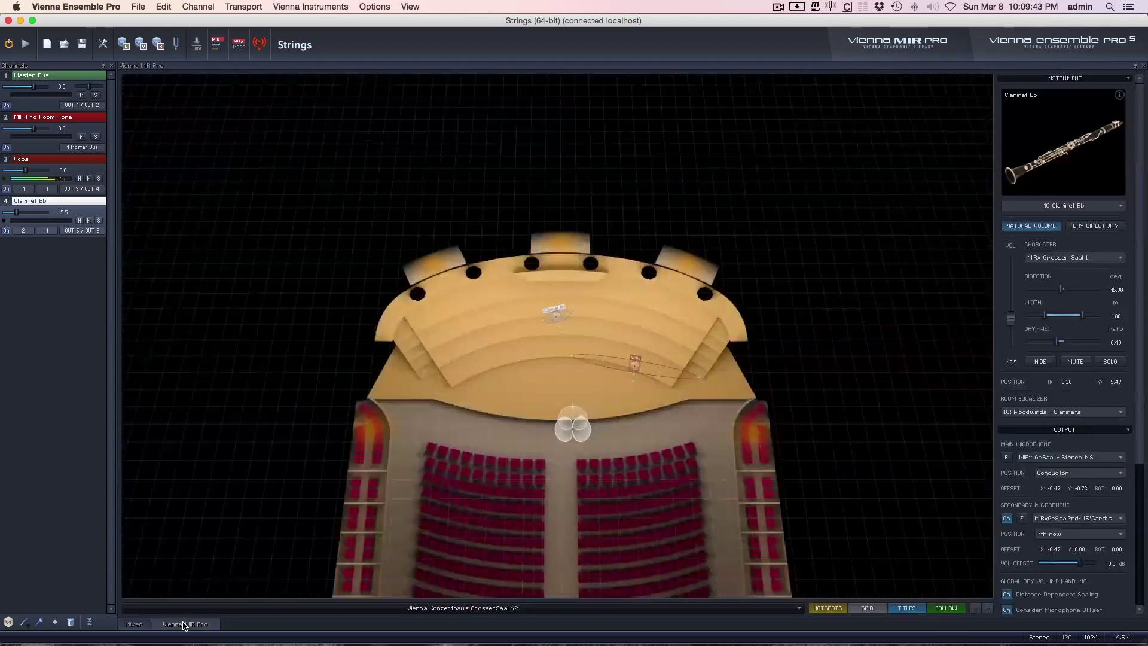
pyautogui.click(128, 624)
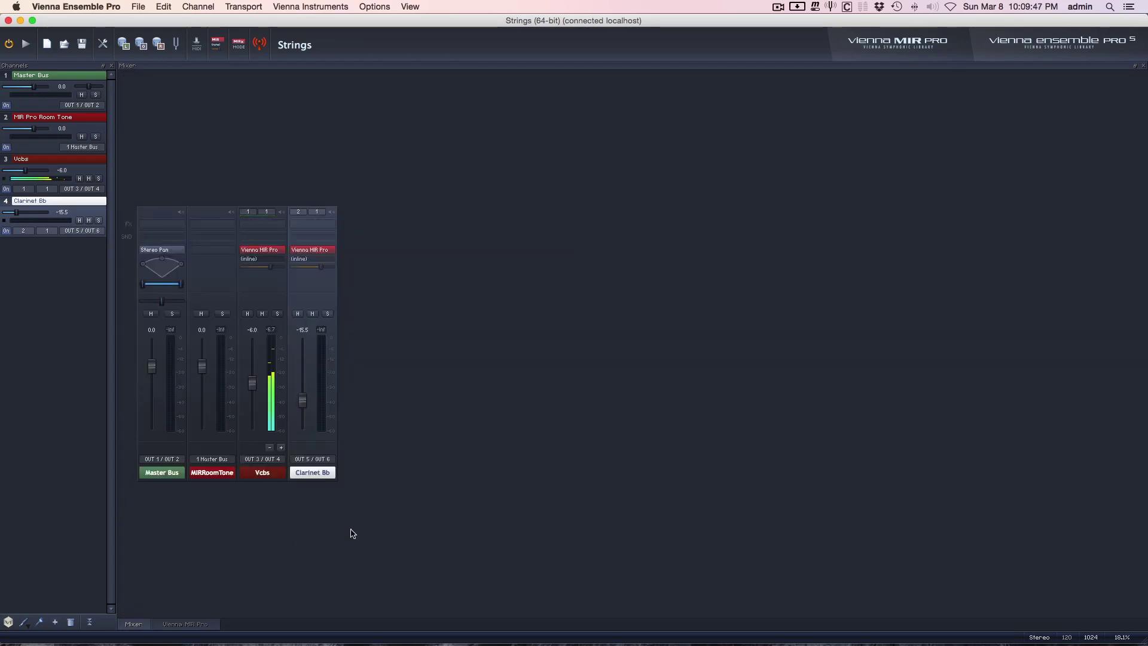
pyautogui.hotkey('ctrl', 'Left')
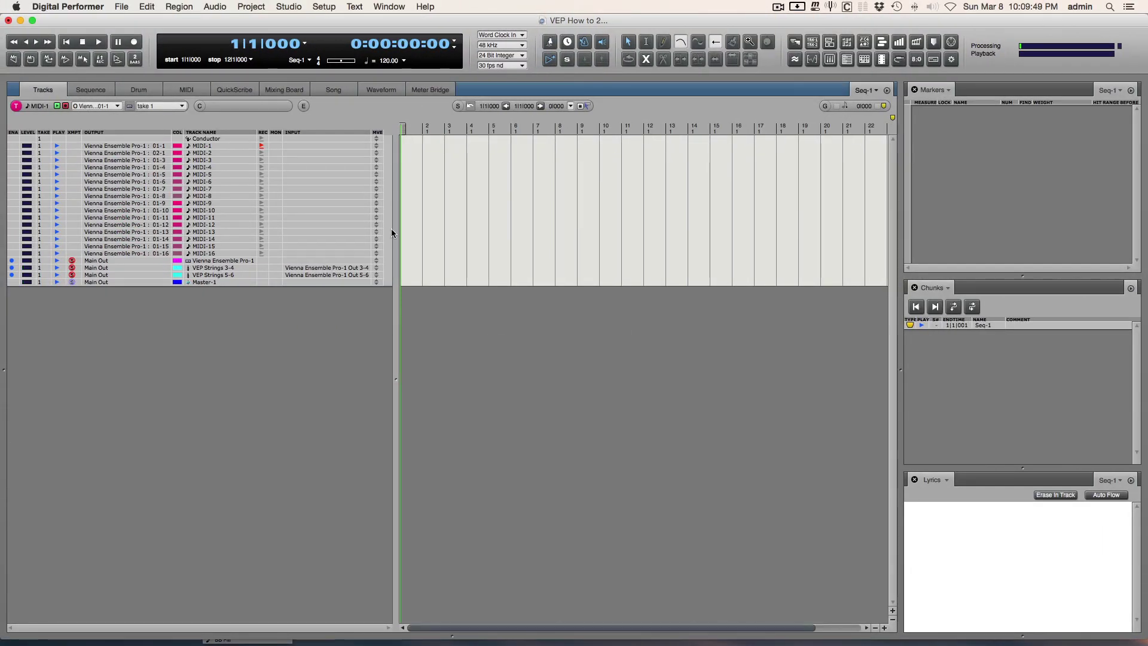
pyautogui.click(288, 90)
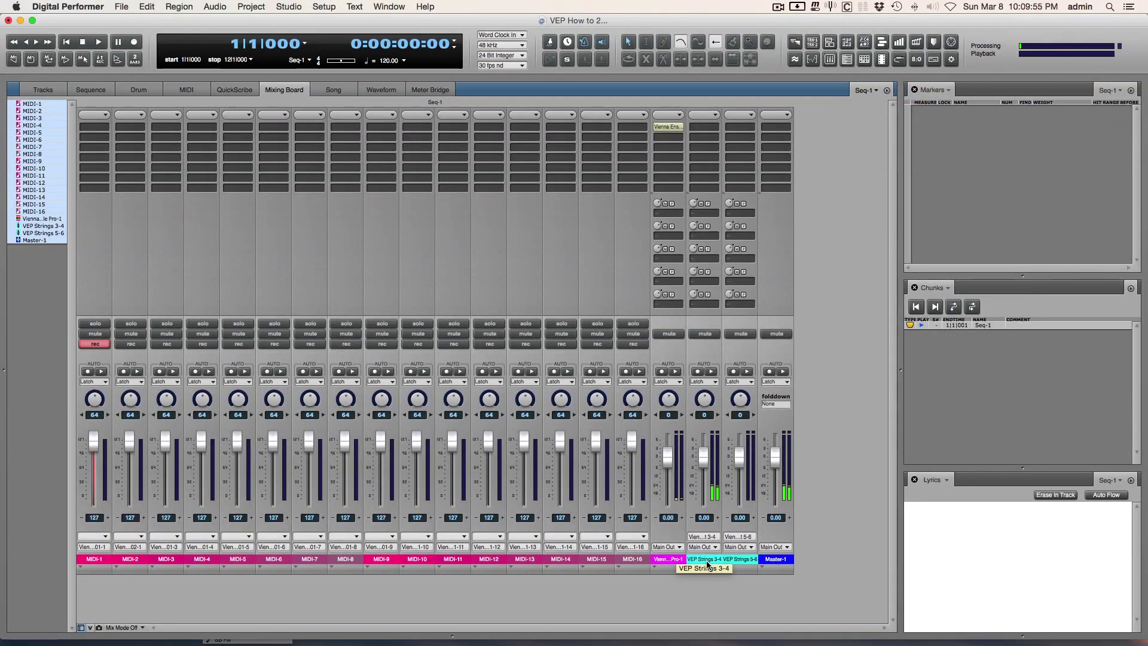
# Step: Verify MIDI-1 through MIDI-16 output to Vienna Ensemble Pro-1 01-1 to 01-16, then return to the Mixing Board
pyautogui.click(50, 90)
pyautogui.press('Down')
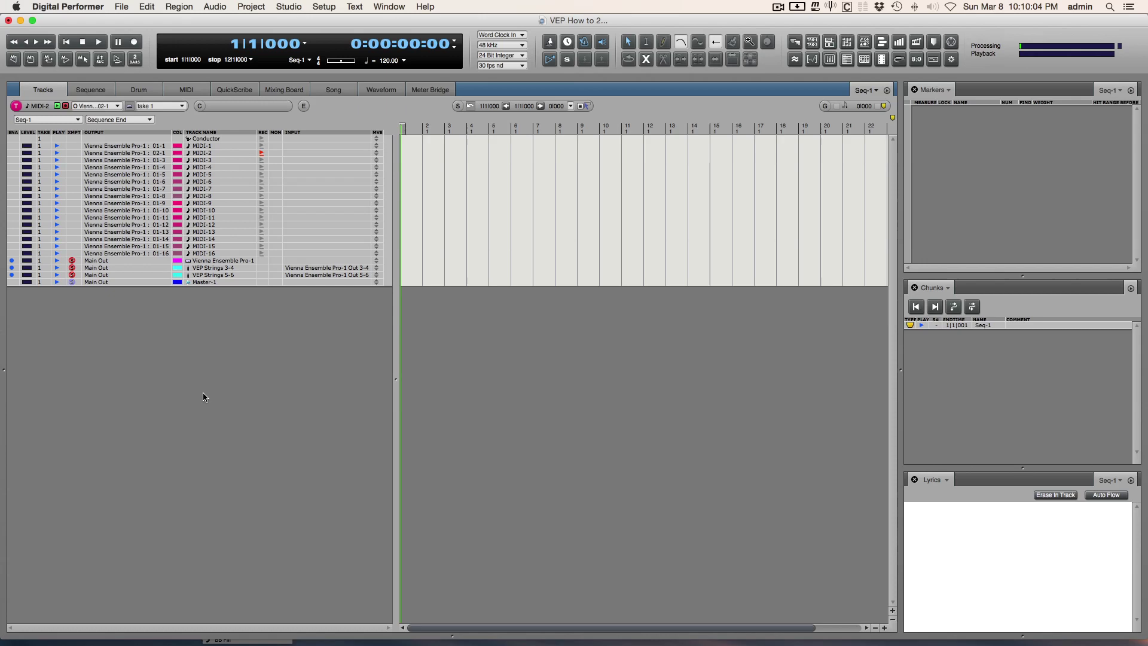
pyautogui.hotkey('ctrl', 'Right')
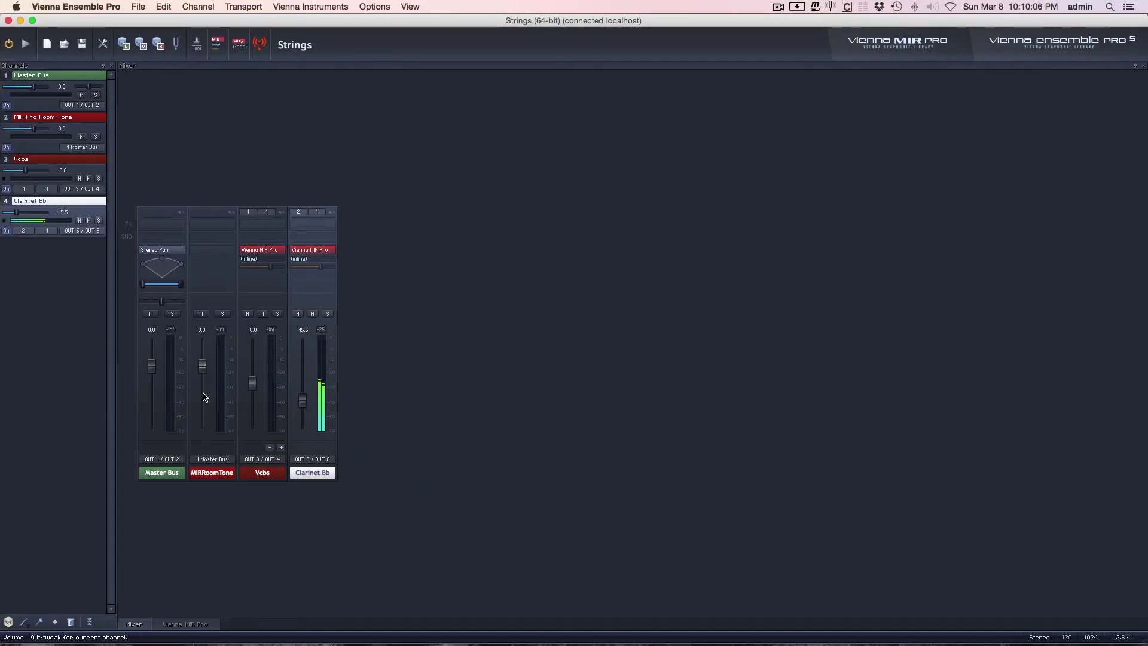
pyautogui.hotkey('ctrl', 'Left')
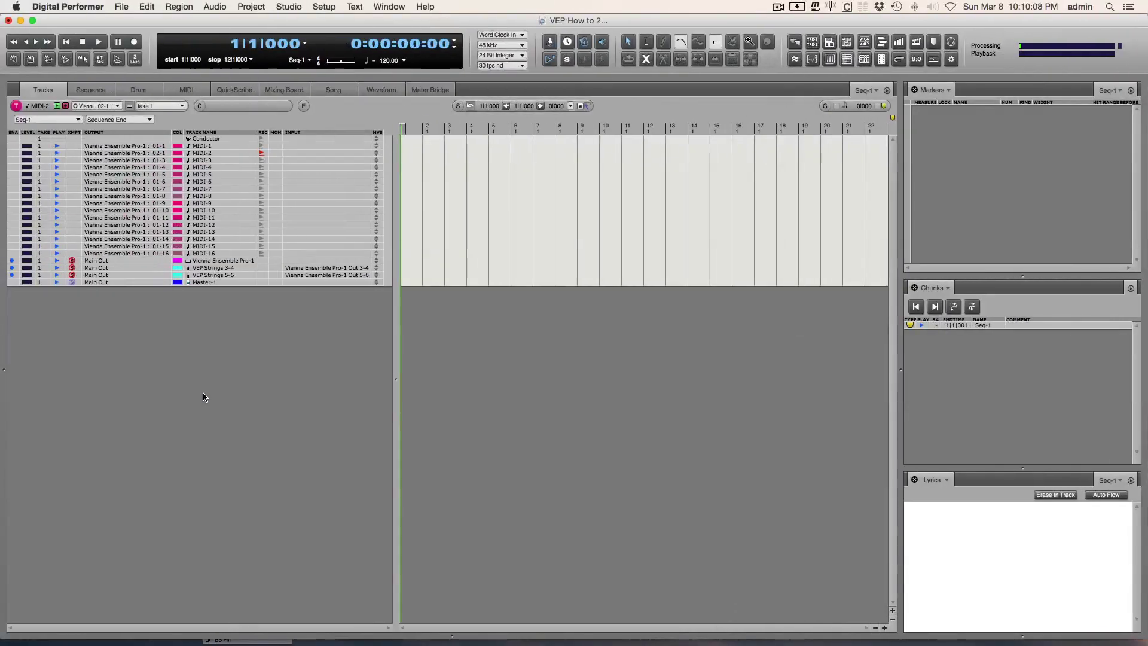
pyautogui.click(284, 89)
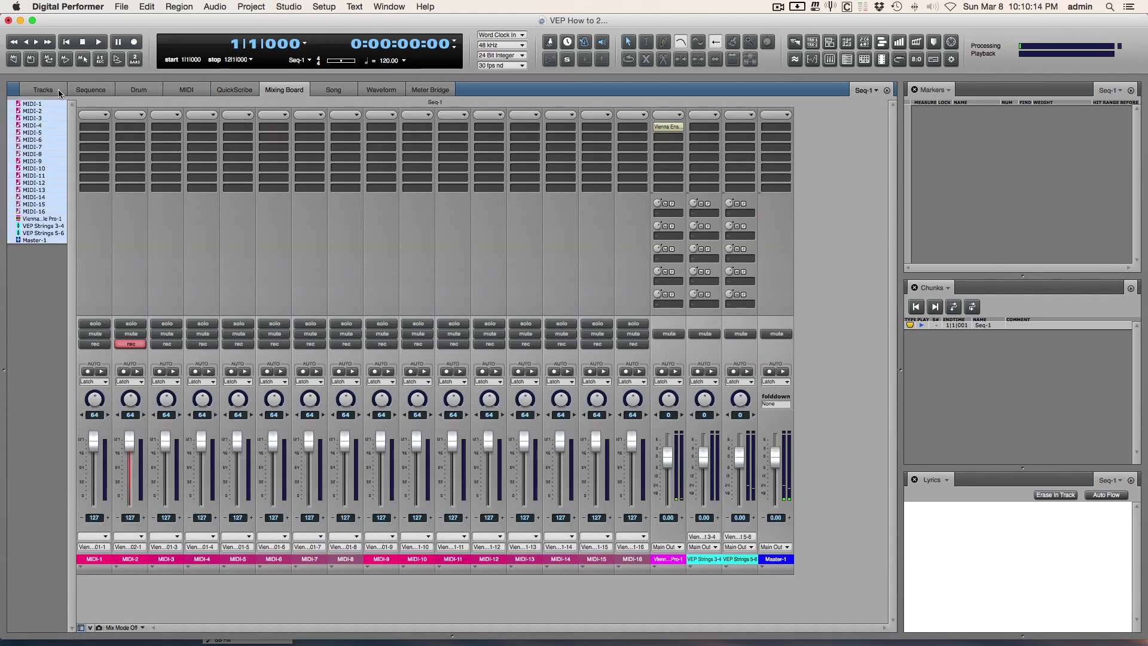
pyautogui.hotkey('shift', 't')
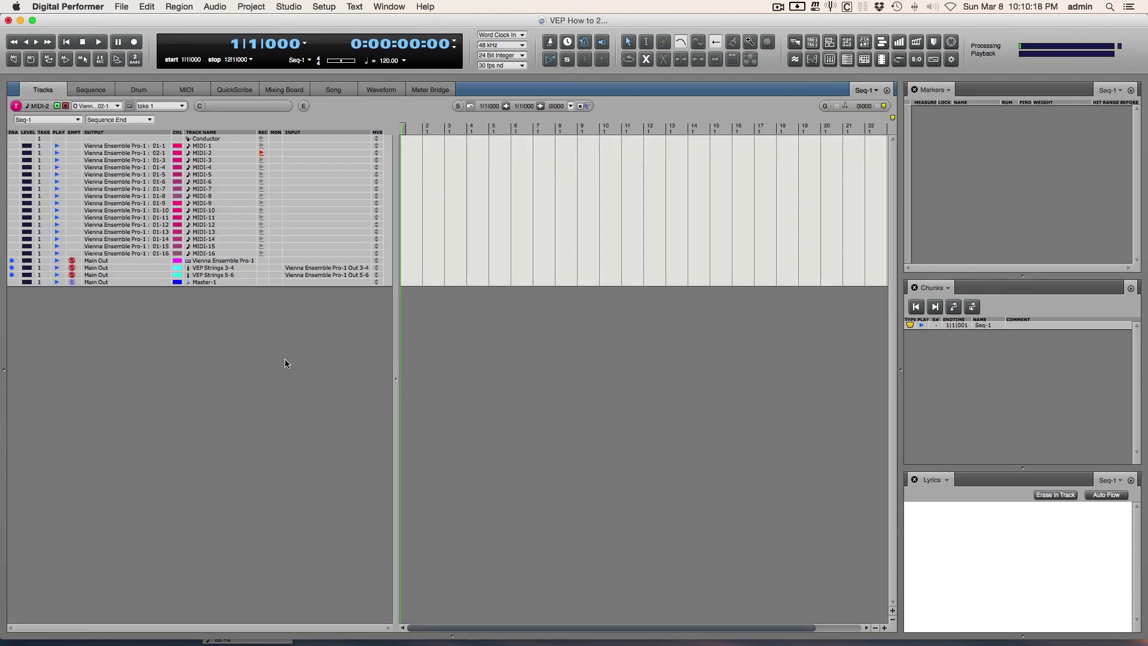
pyautogui.click(284, 89)
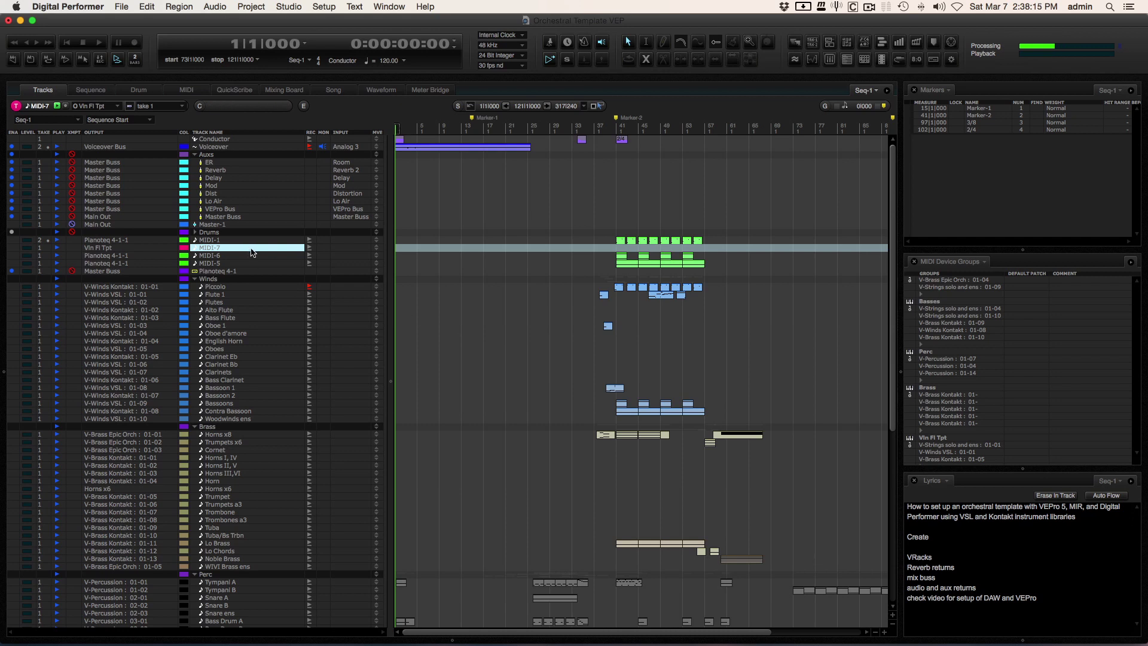
# Step: Scroll through the Orchestral Template VEP track list to review its Aux, Winds, Brass and Perc folders
pyautogui.scroll(-3, 251, 253)
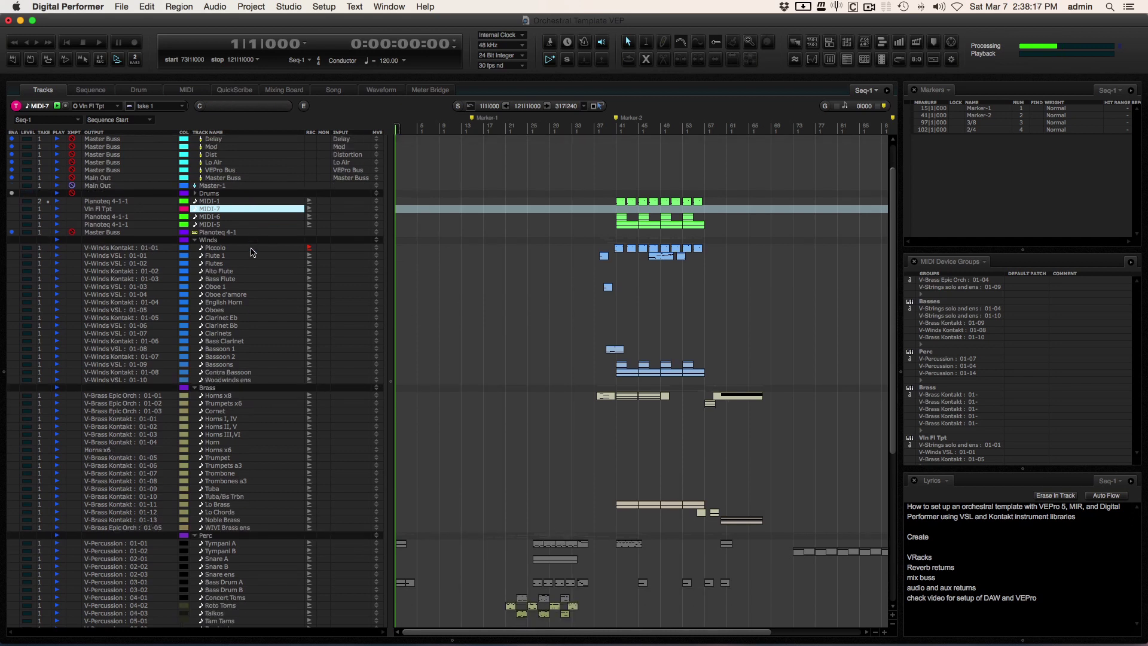
pyautogui.scroll(-2, 251, 252)
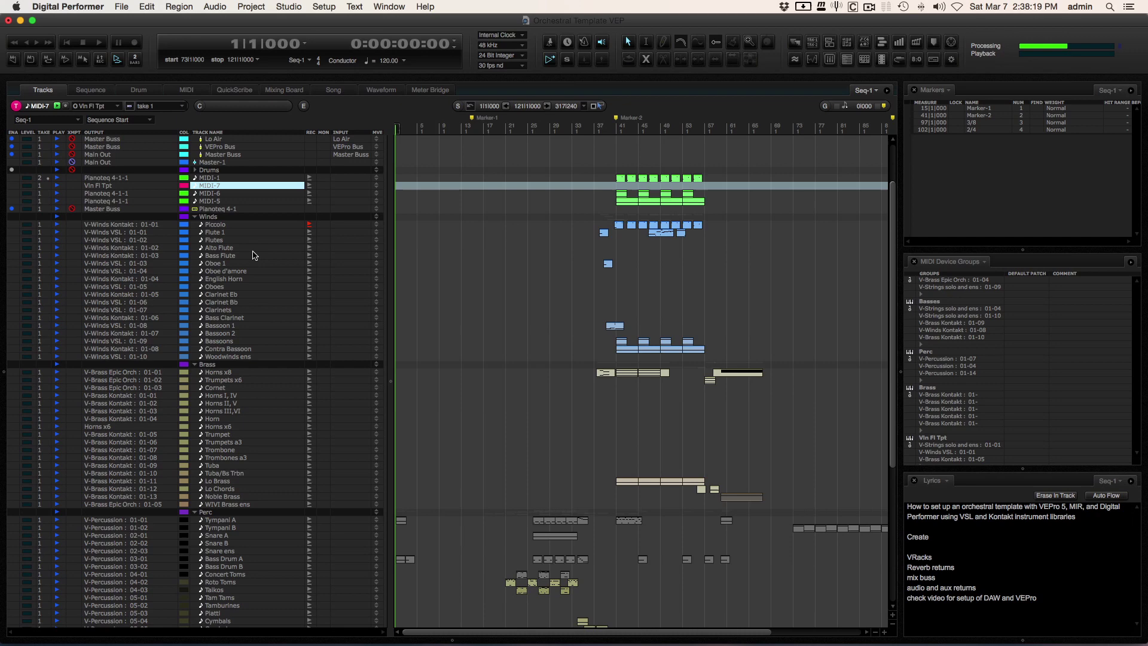
pyautogui.scroll(5, 251, 253)
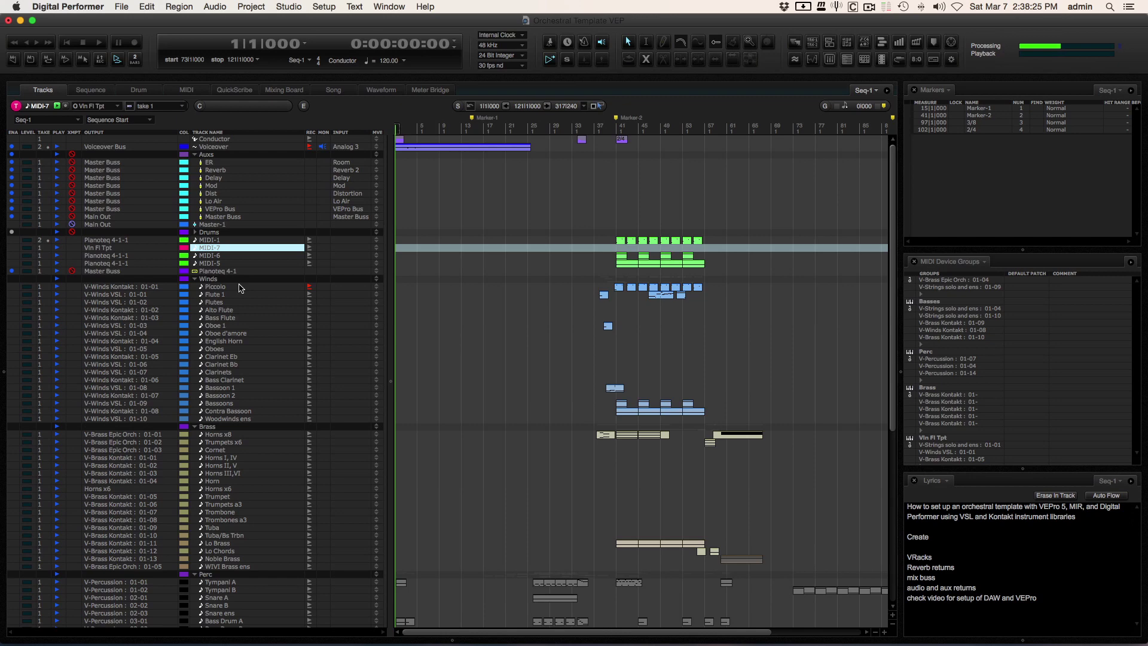
pyautogui.scroll(-10, 239, 287)
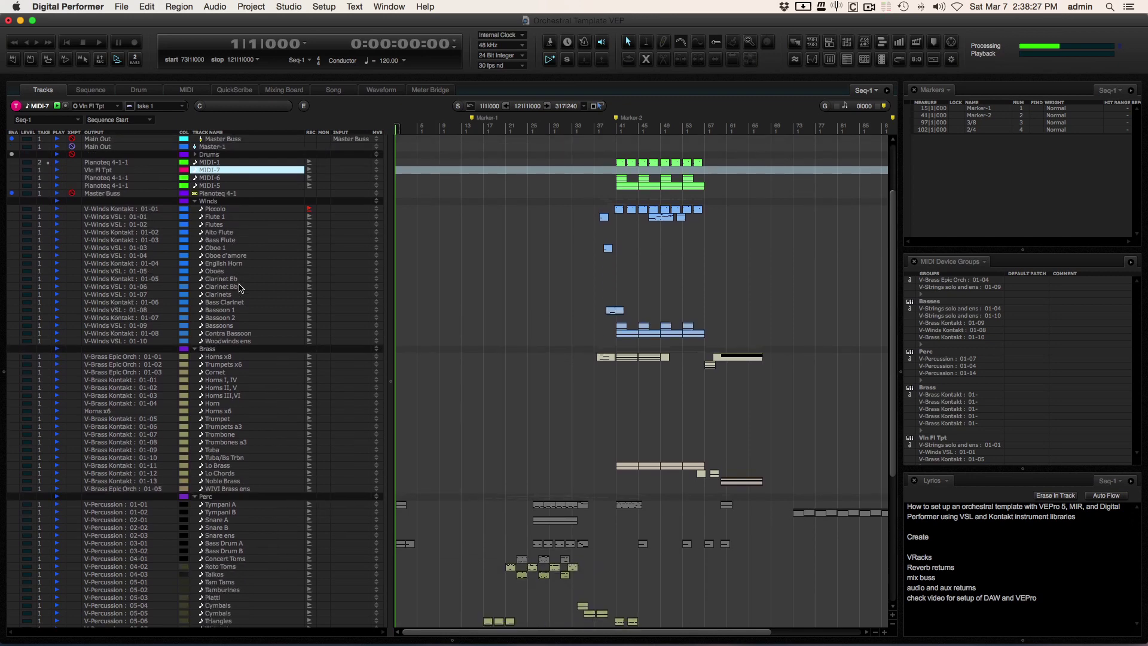
pyautogui.scroll(-13, 239, 287)
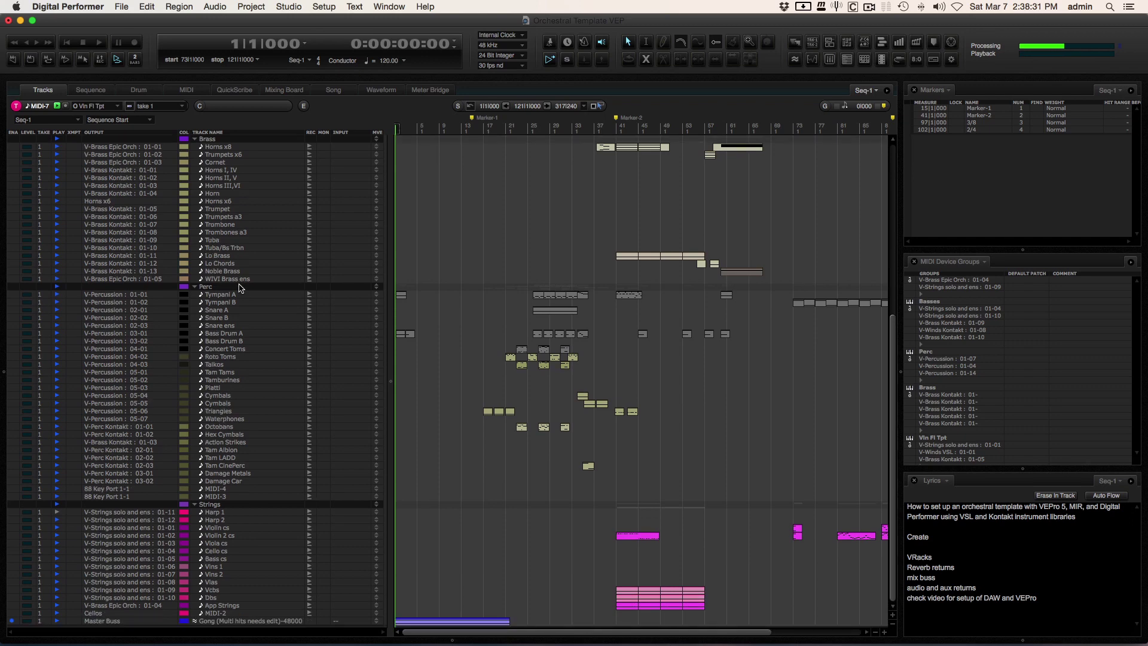
pyautogui.scroll(20, 239, 288)
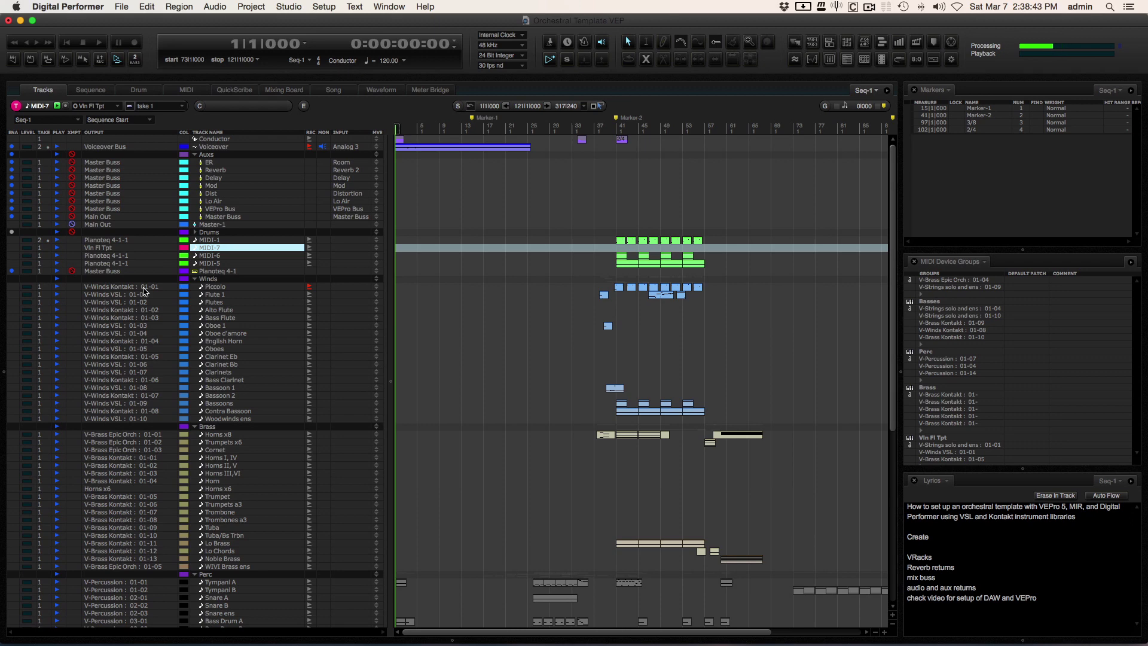
# Step: Inspect the Piccolo track's VEP output port choices and leave its assignment unchanged
pyautogui.click(144, 287)
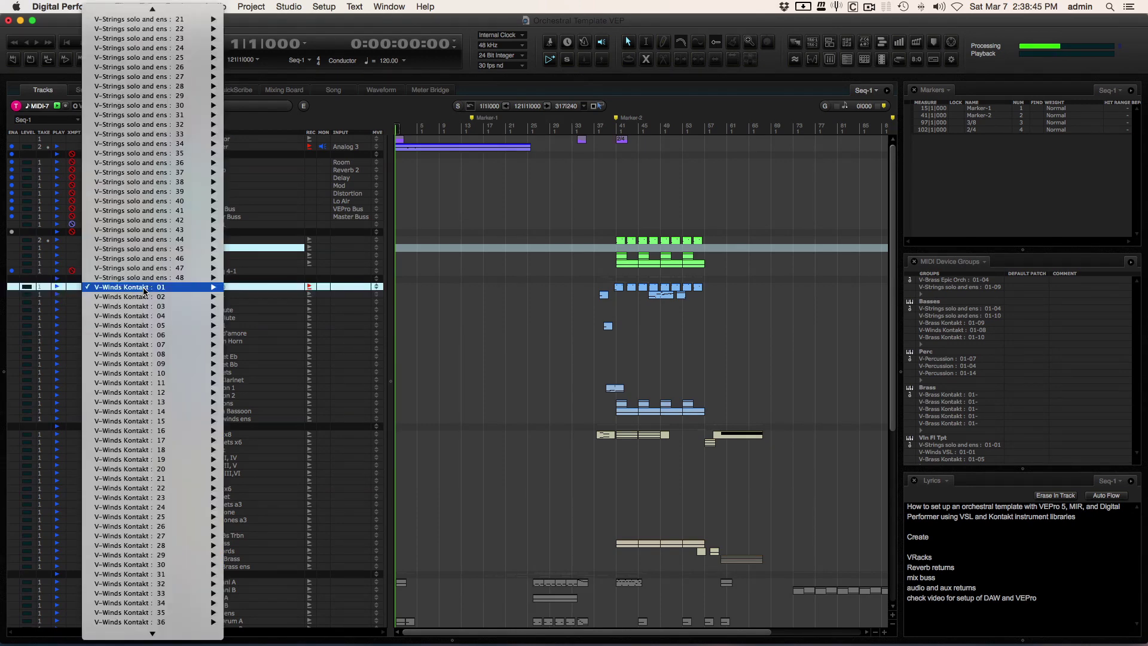
pyautogui.scroll(20, 144, 291)
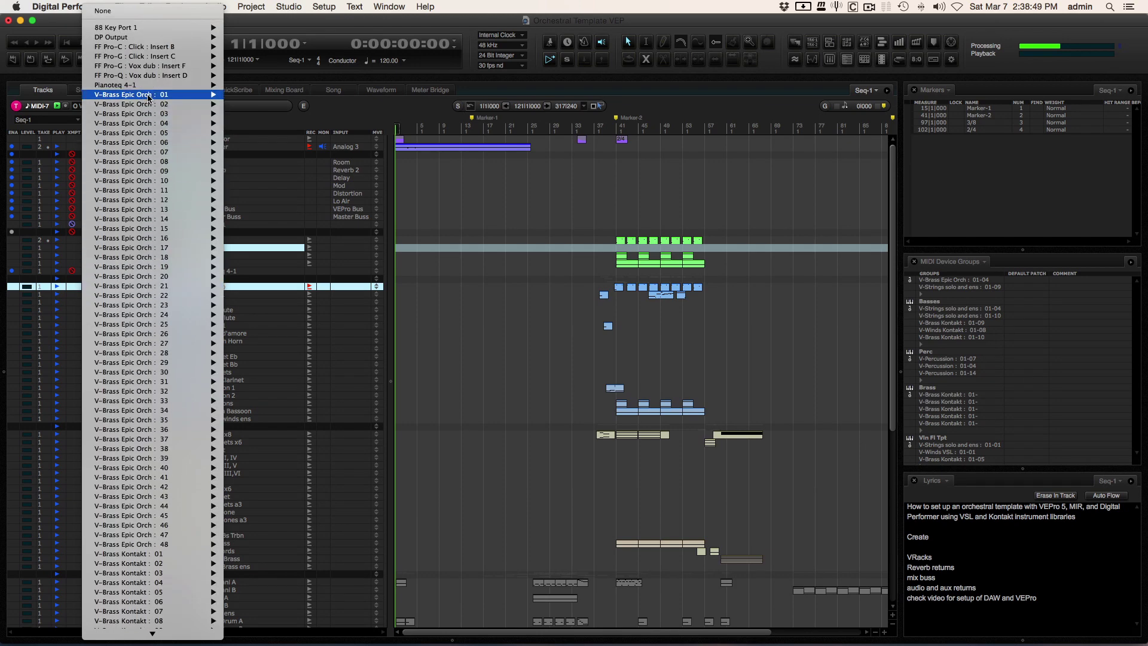
pyautogui.moveTo(147, 98)
pyautogui.scroll(-20, 149, 234)
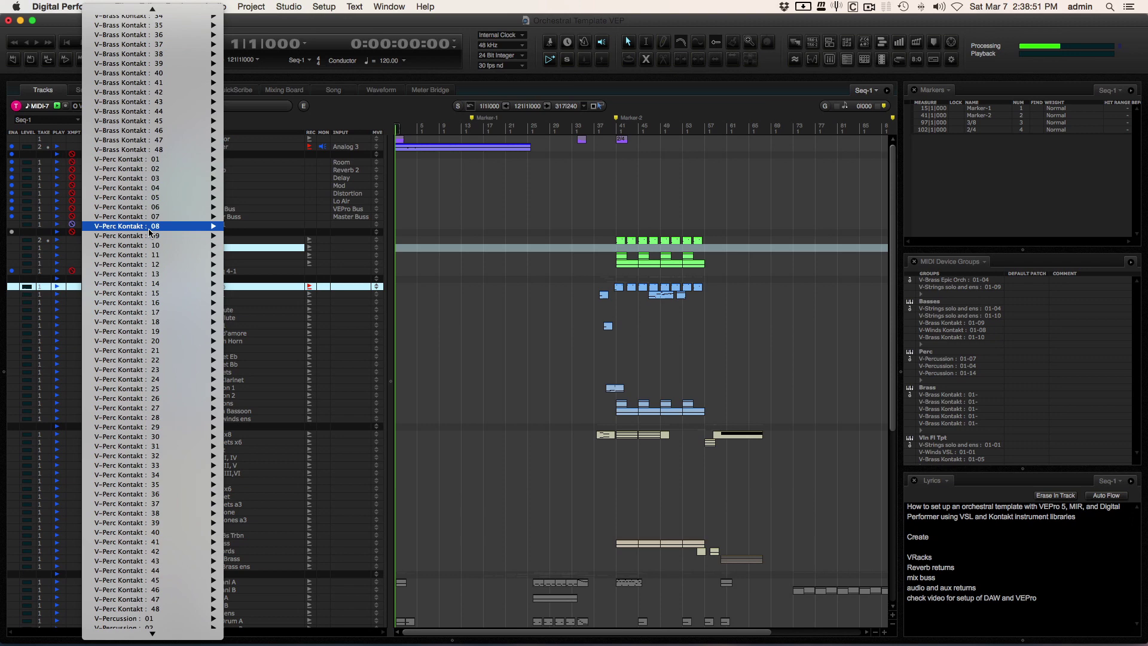
pyautogui.scroll(-20, 150, 234)
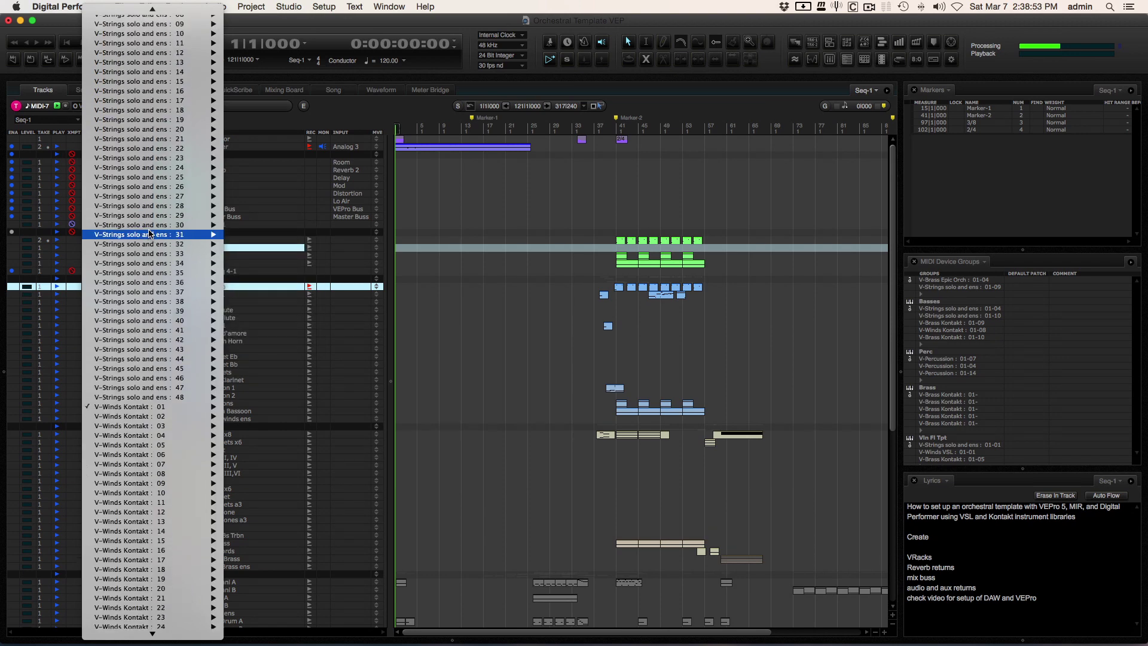
pyautogui.moveTo(148, 229)
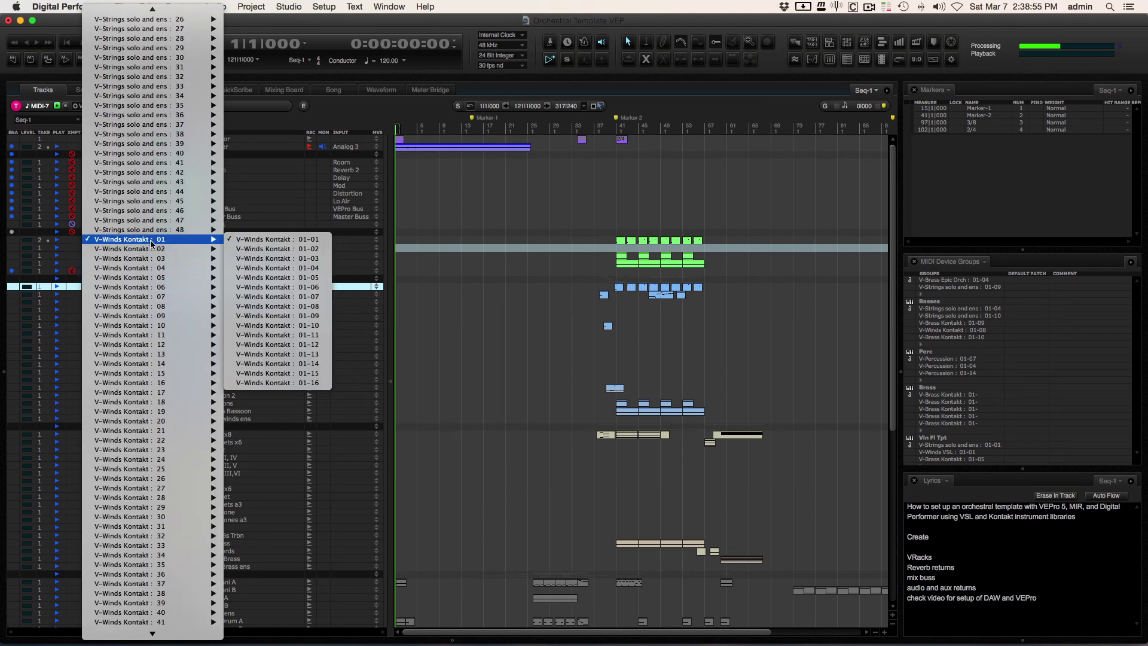
pyautogui.scroll(-10, 154, 296)
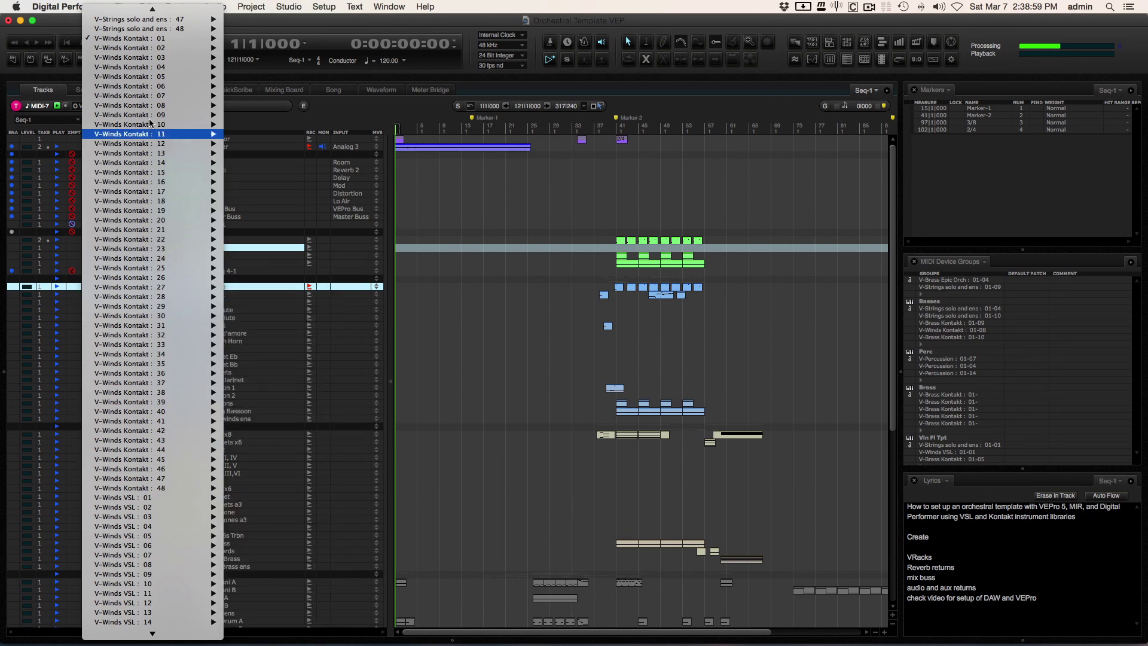
pyautogui.scroll(2, 149, 119)
pyautogui.moveTo(150, 120)
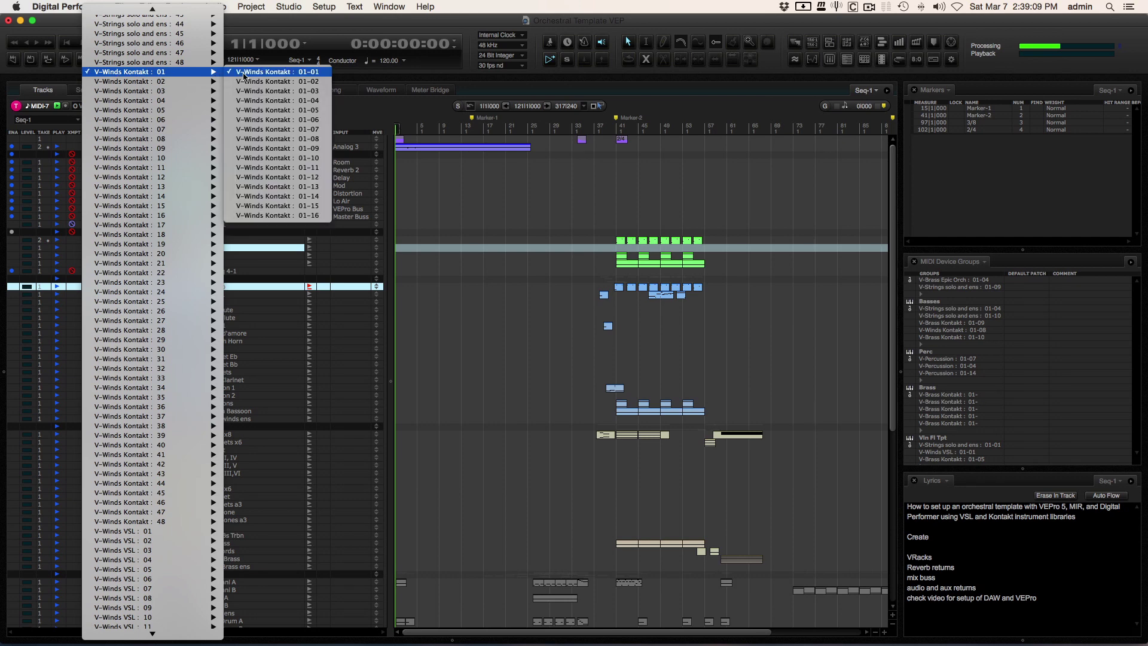
pyautogui.click(287, 330)
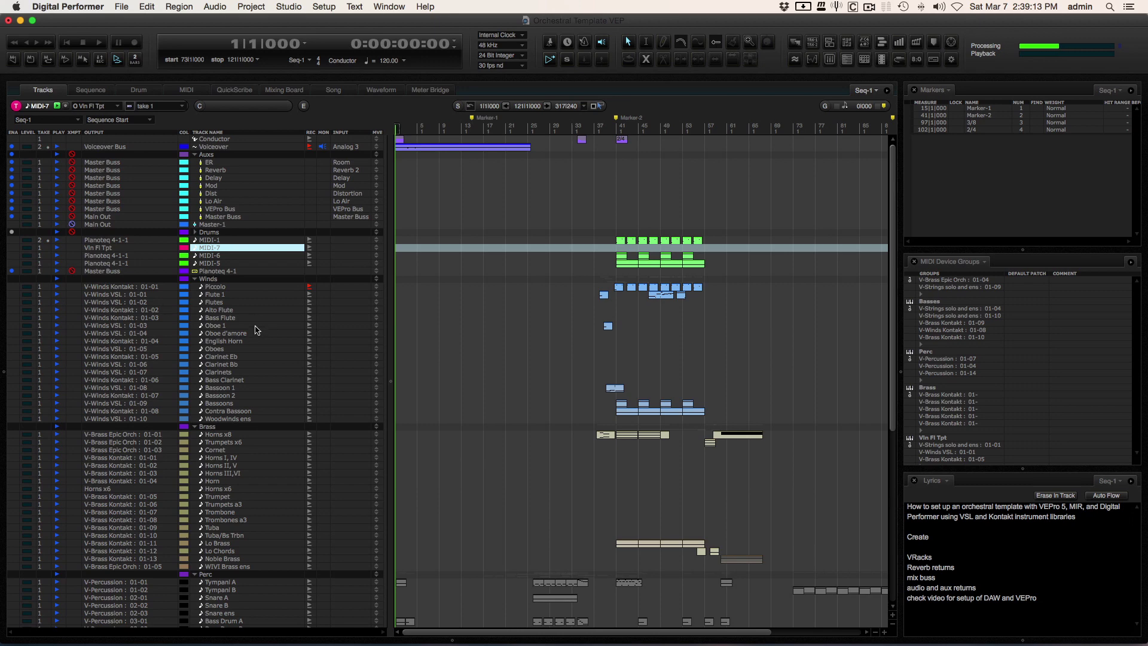
# Step: Check Oboe 1's VEP output choices without changing them, then bring up the Mixing Board
pyautogui.click(152, 326)
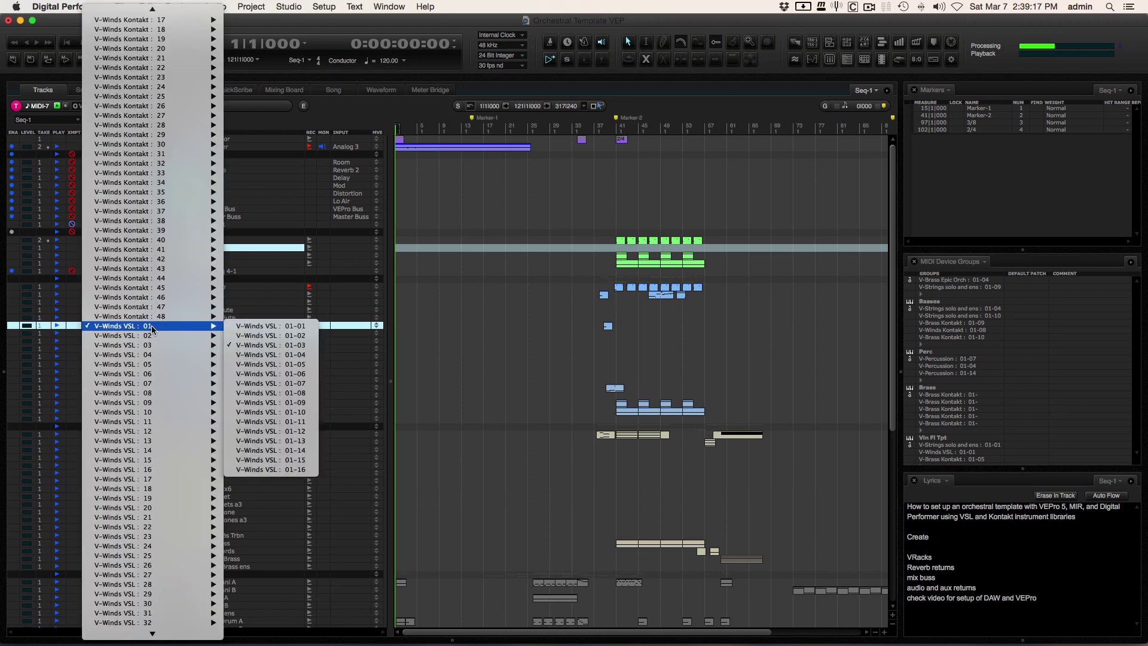
pyautogui.click(272, 302)
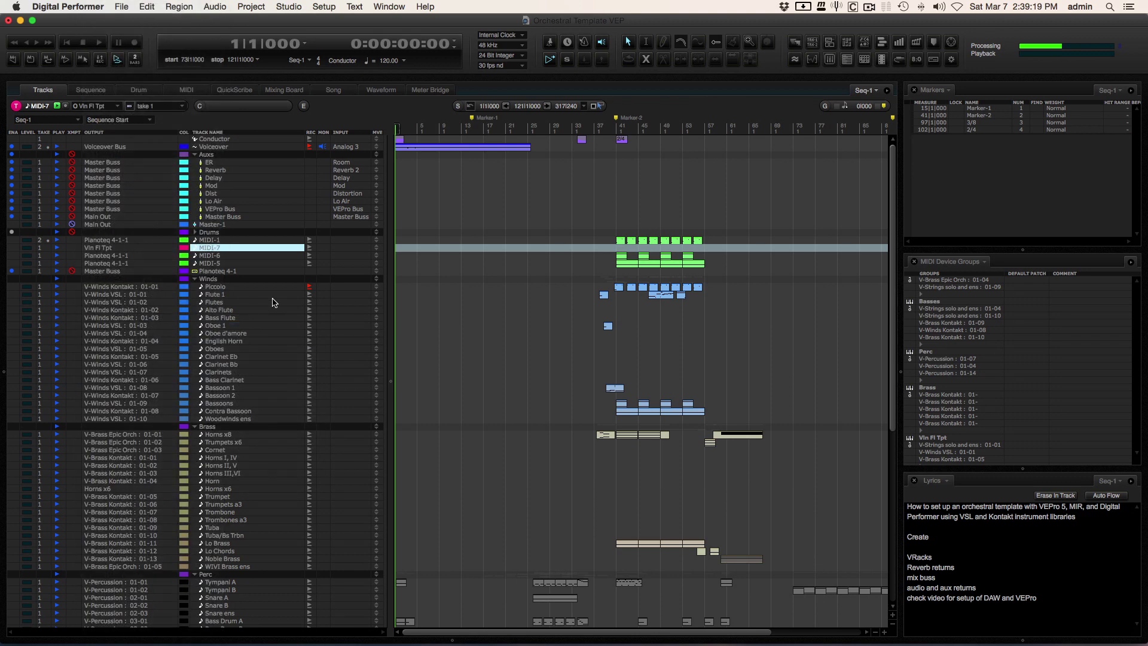
pyautogui.scroll(-3, 272, 302)
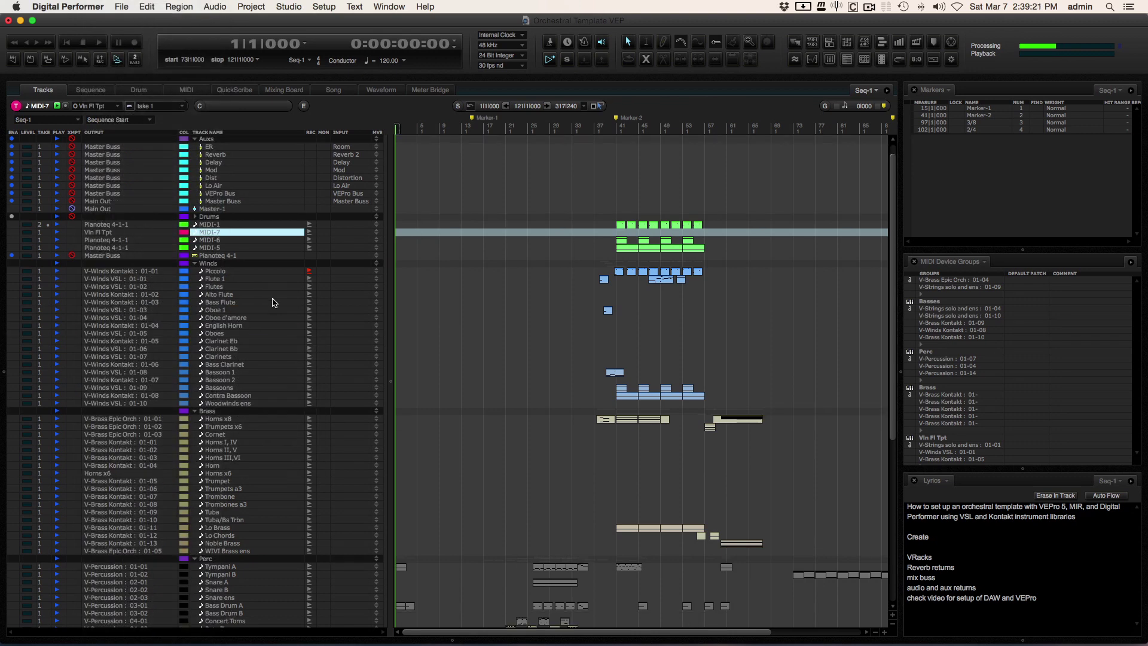
pyautogui.scroll(3, 272, 302)
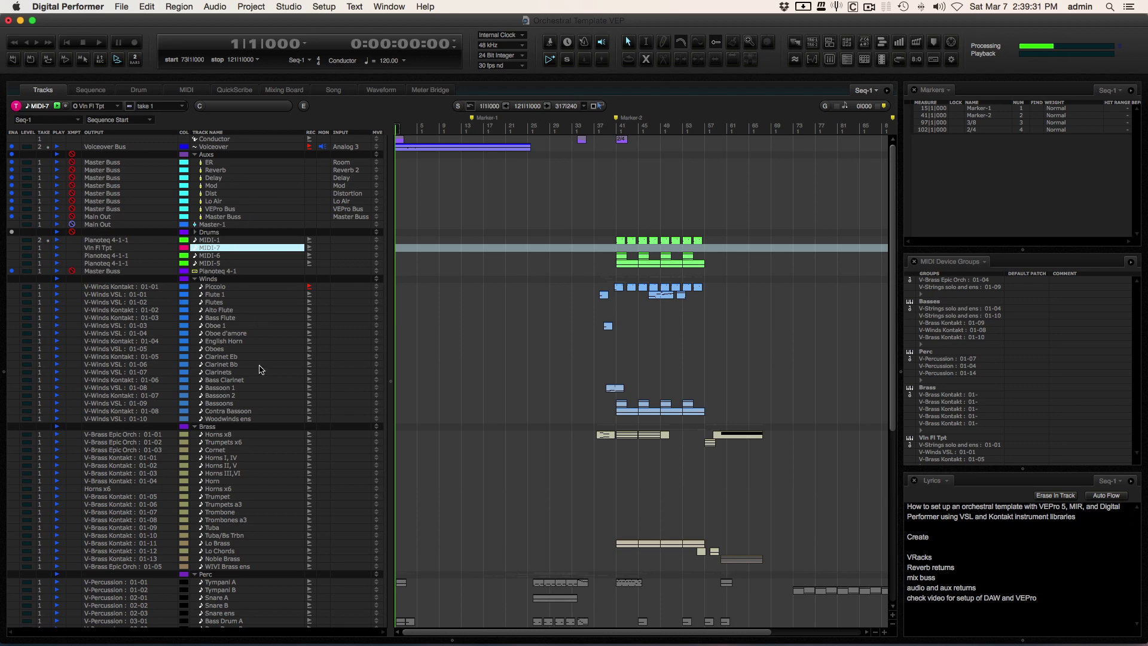
pyautogui.click(285, 90)
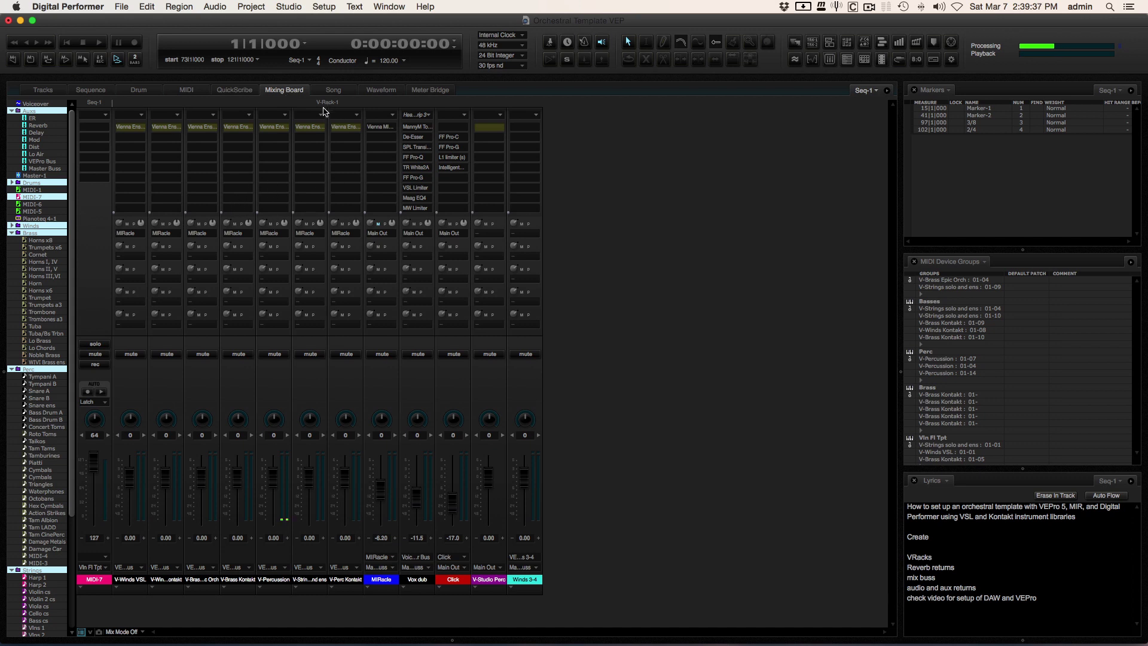
# Step: Switch the side panel from MIDI Device Groups to Chunks and begin renaming the V-Rack-1 chunk
pyautogui.click(984, 262)
pyautogui.click(973, 276)
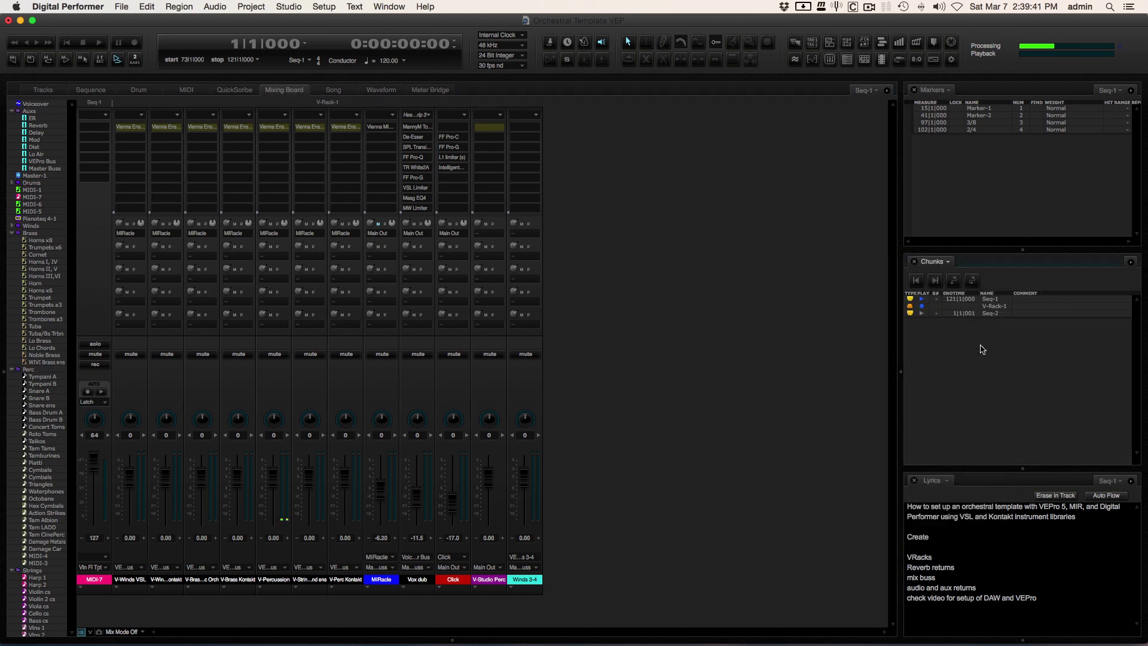
pyautogui.click(994, 306)
pyautogui.click(44, 91)
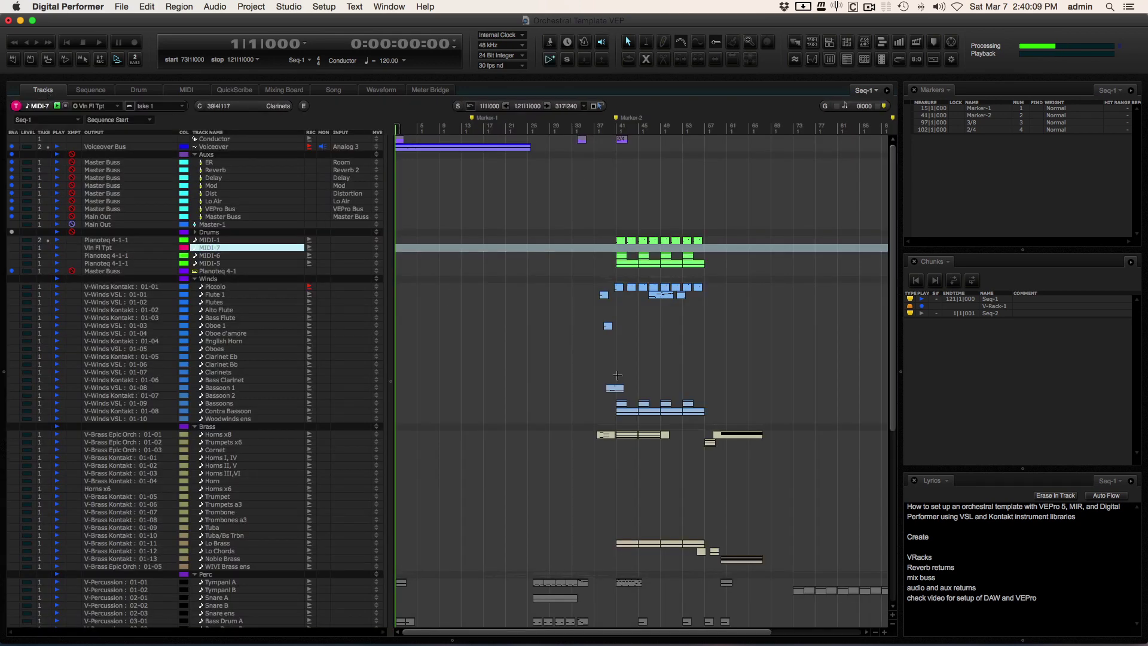
pyautogui.hscroll(15, 621, 376)
pyautogui.hscroll(-15, 621, 376)
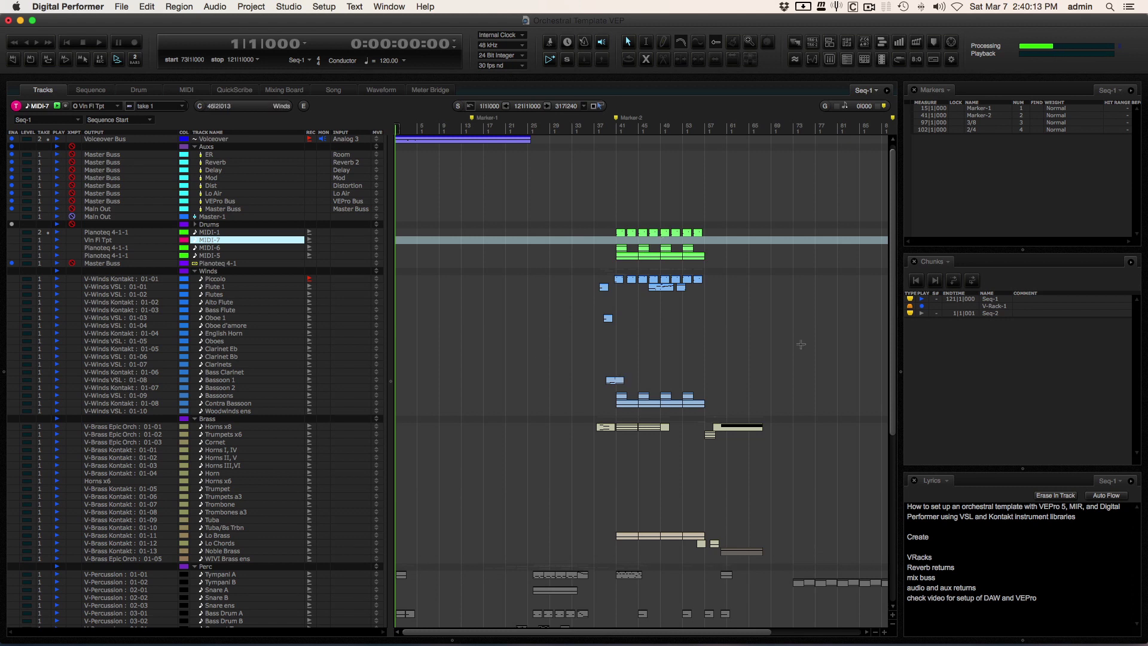
pyautogui.click(1130, 261)
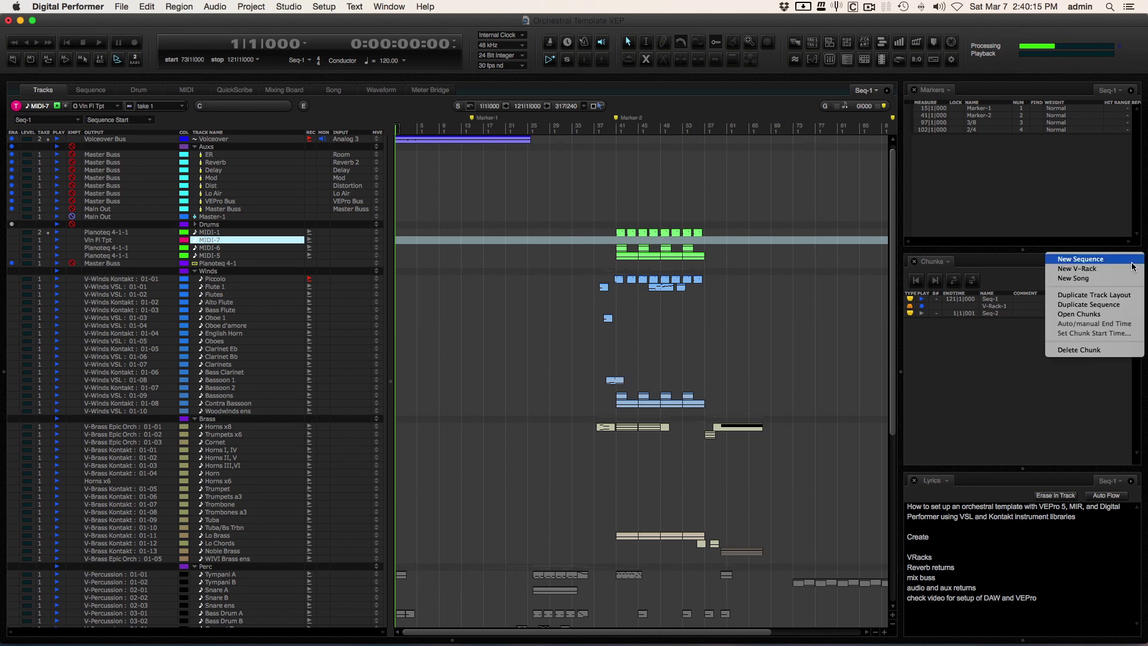
pyautogui.click(979, 371)
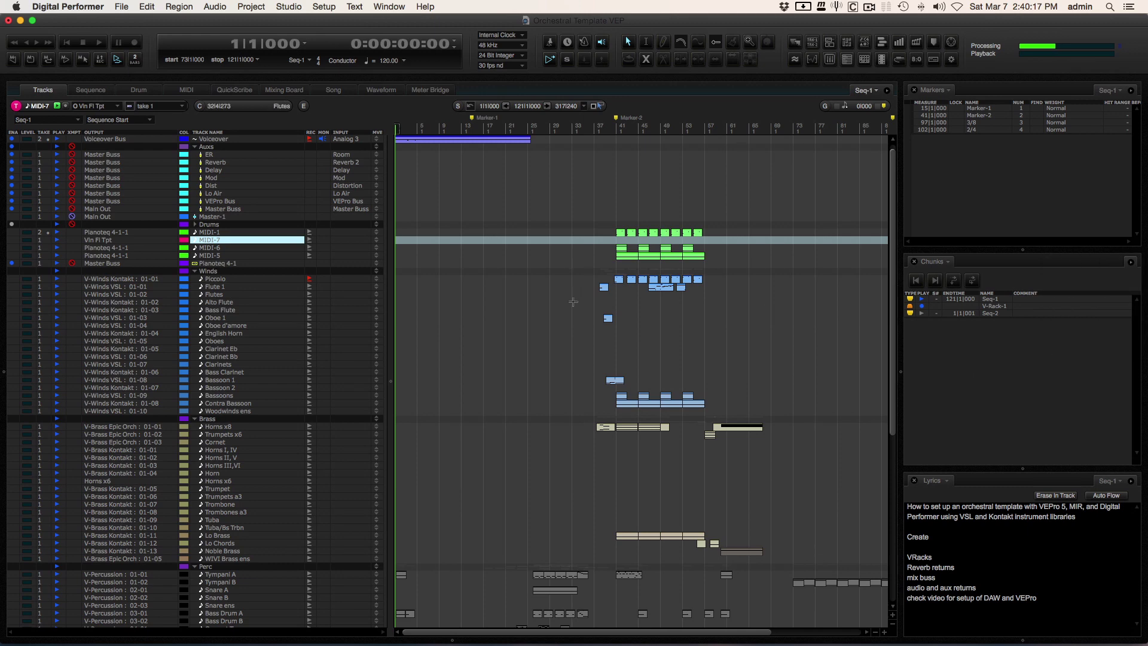
pyautogui.scroll(-10, 608, 378)
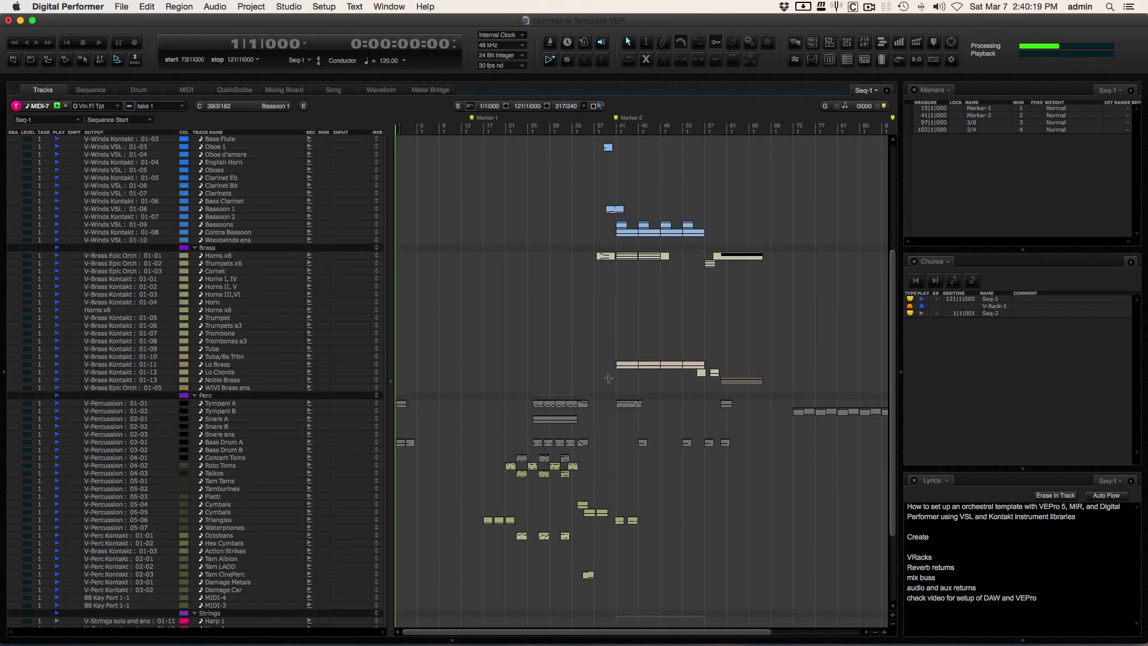
pyautogui.scroll(10, 608, 378)
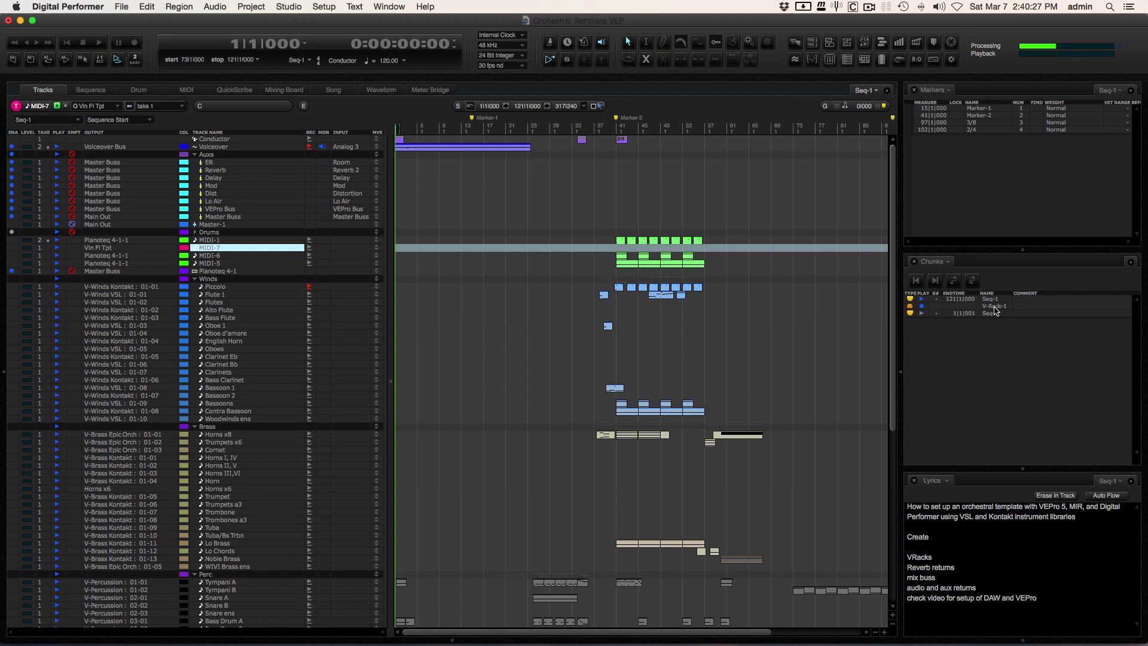
pyautogui.doubleClick(994, 306)
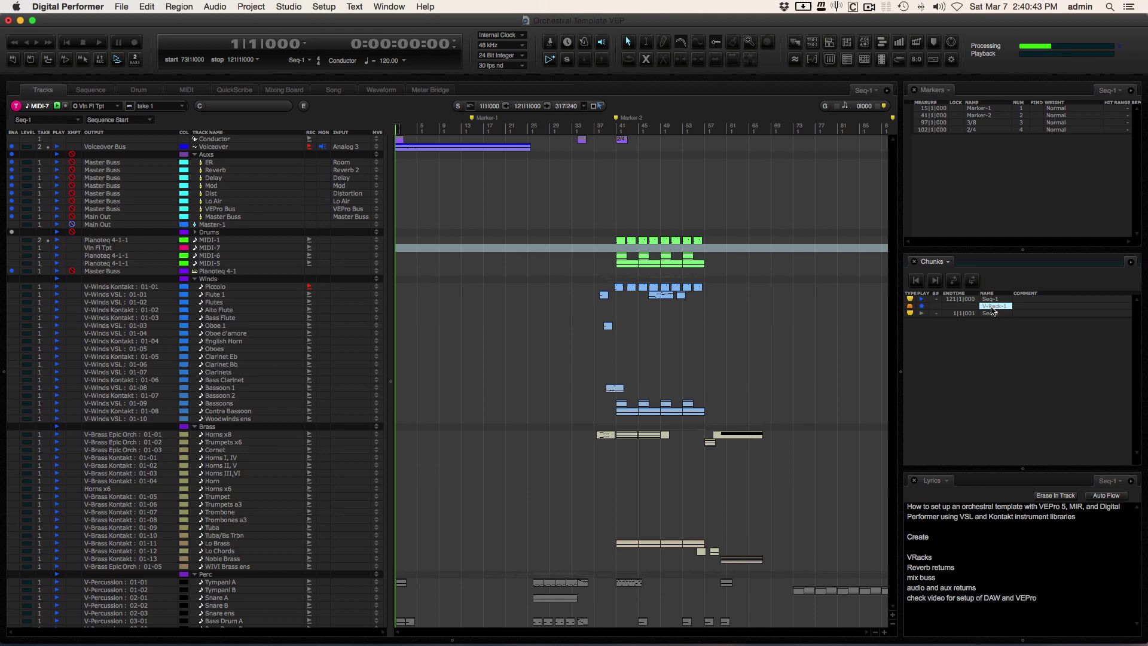
# Step: On the Mixing Board, check the V-Winds VSL plug-in's VEP server connection, then move to the Winds space
pyautogui.click(286, 91)
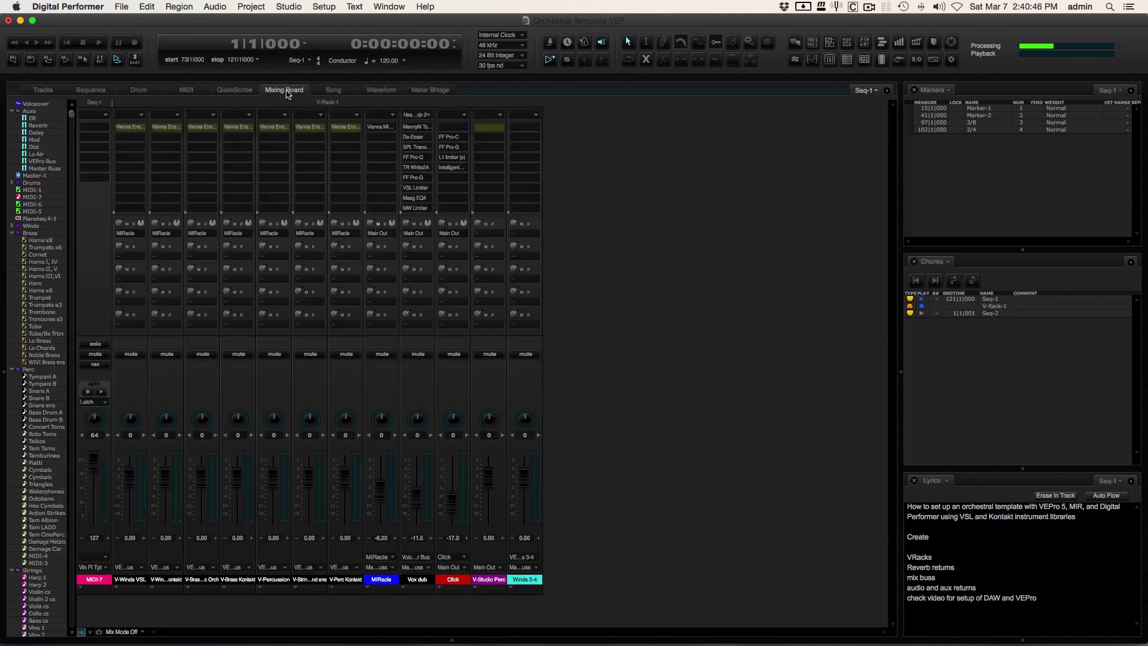
pyautogui.click(130, 126)
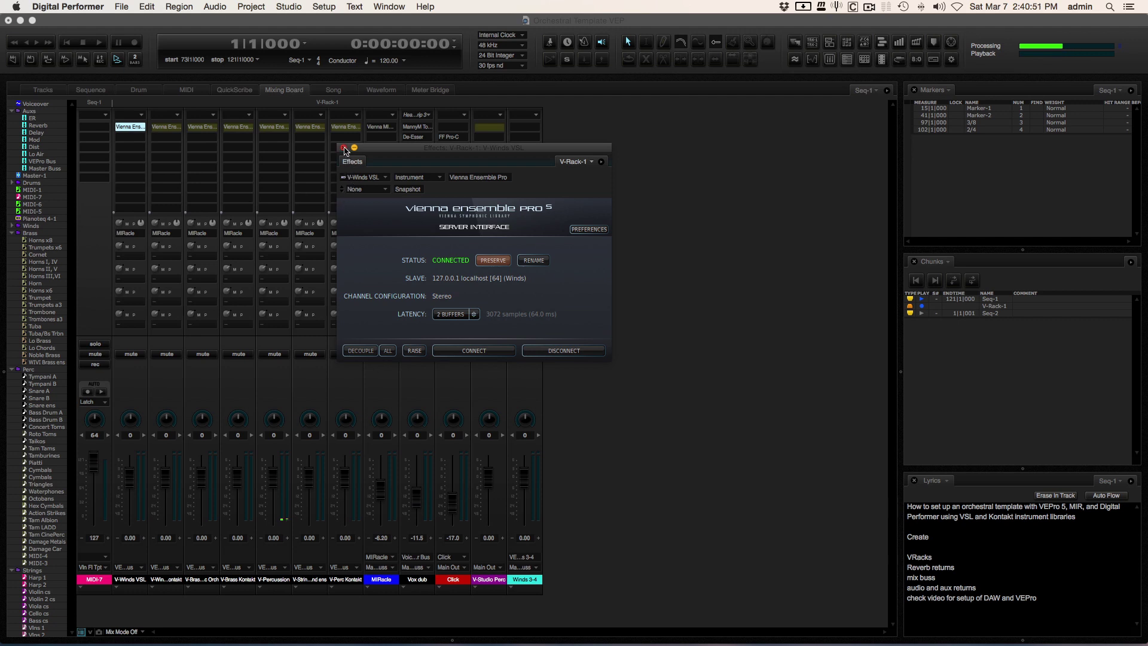
pyautogui.click(344, 149)
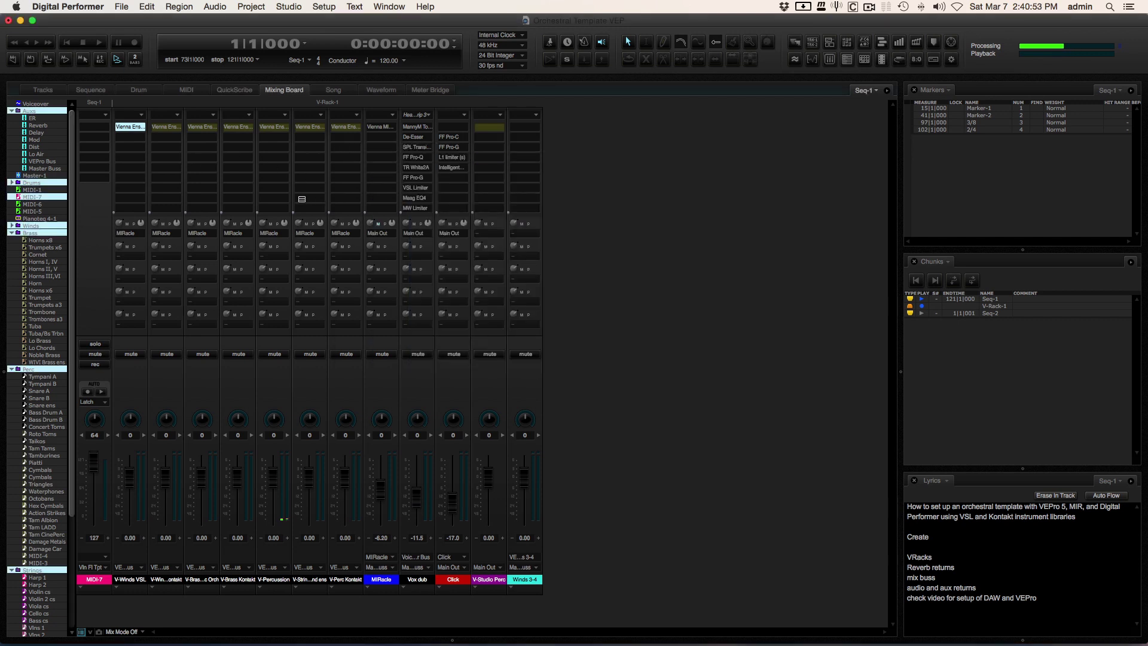
pyautogui.hotkey('ctrl', 'Right')
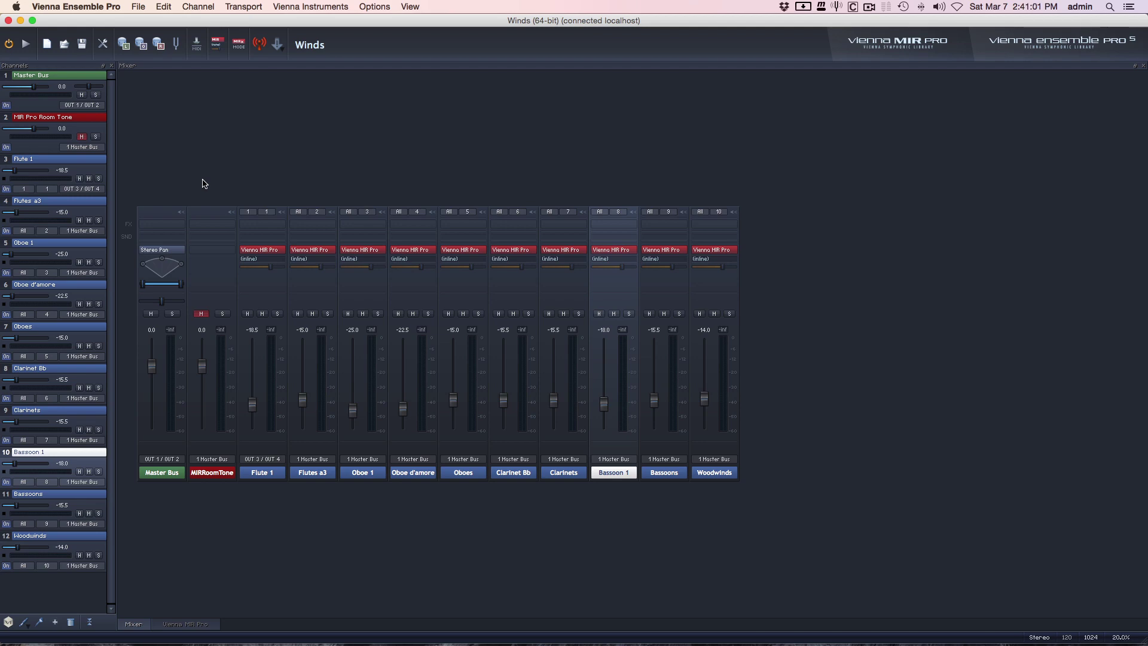
# Step: Browse the desktop spaces through the VEP Winds, Winds Kontakt, Brass Kontakt and Strings instances, ending on Winds
pyautogui.hotkey('ctrl', 'Left')
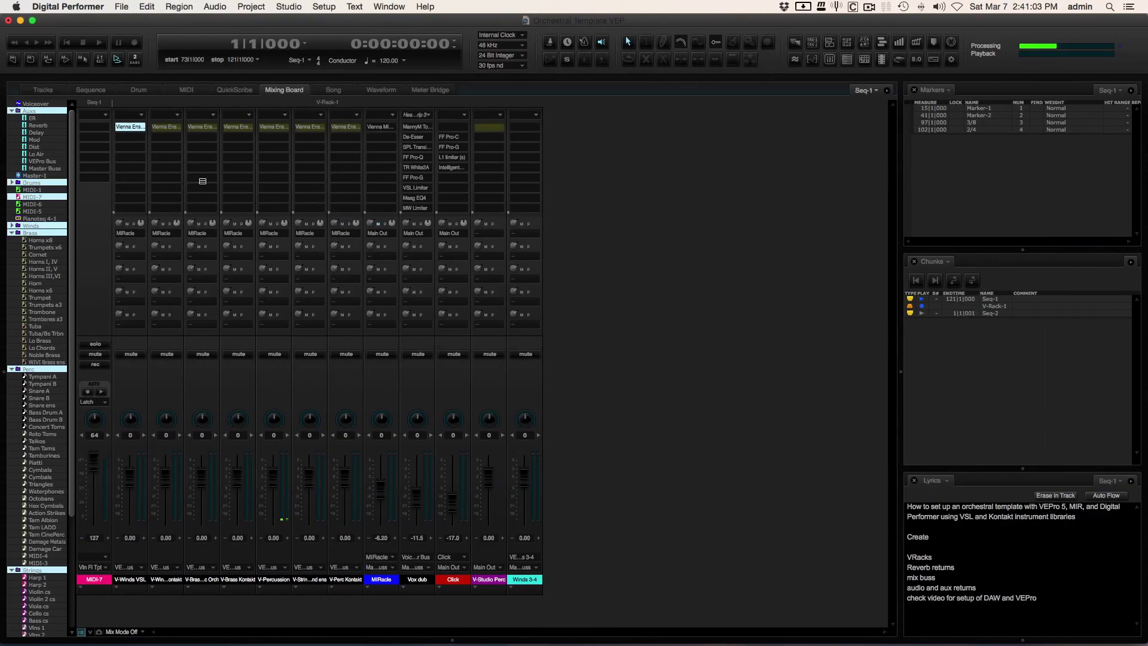
pyautogui.hotkey('ctrl', 'Up')
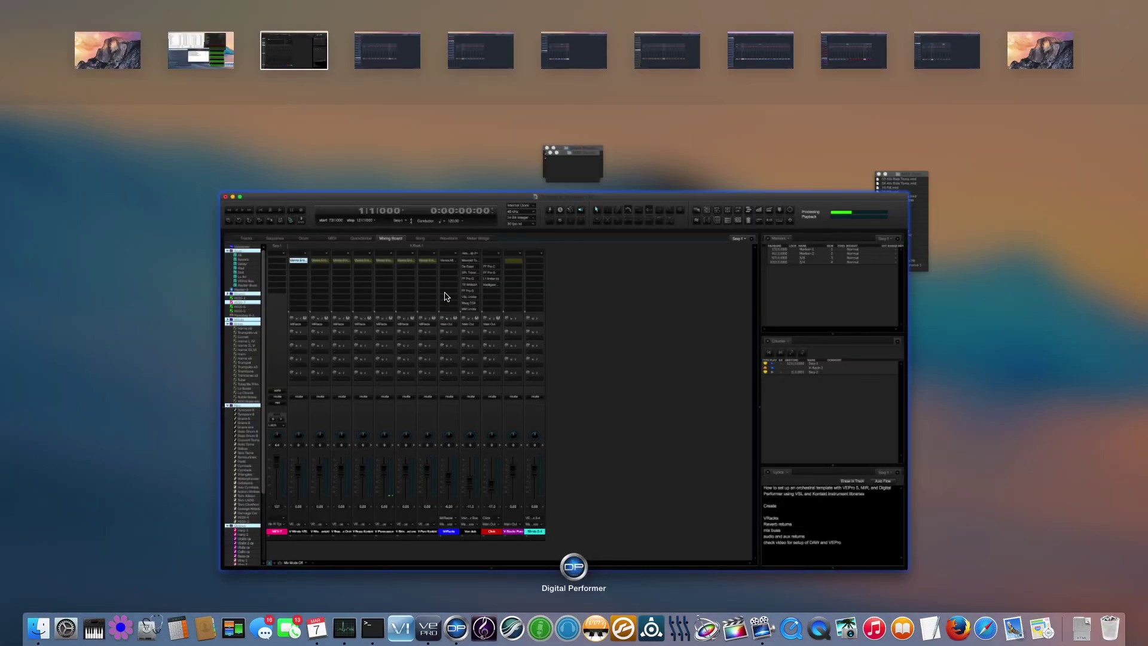
pyautogui.moveTo(293, 58)
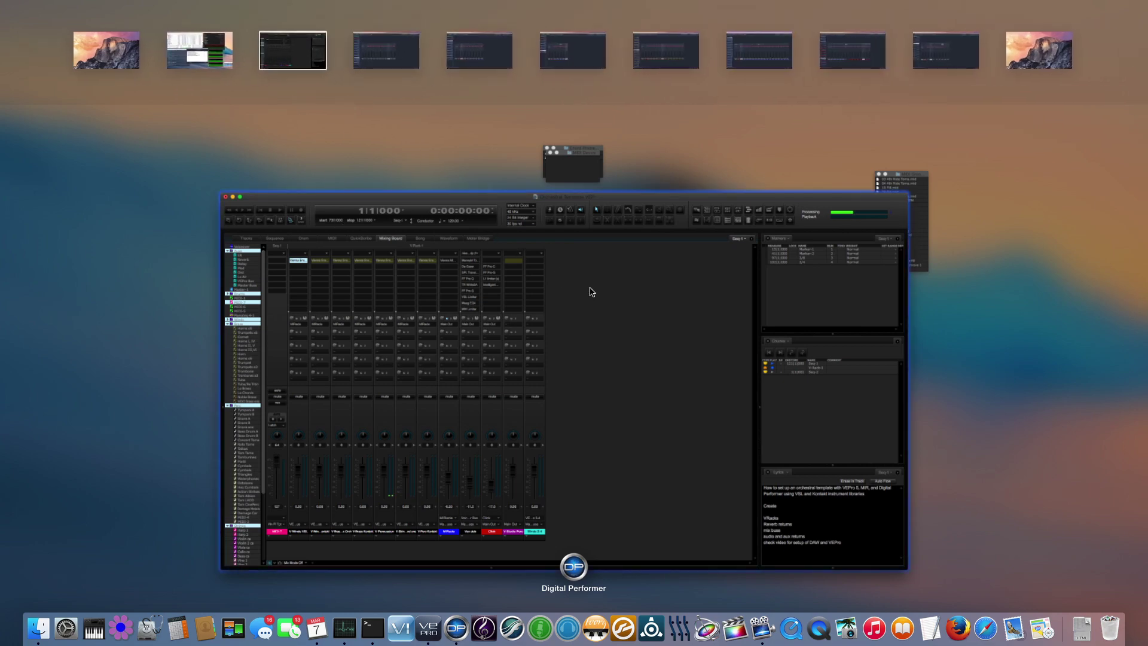
pyautogui.click(617, 312)
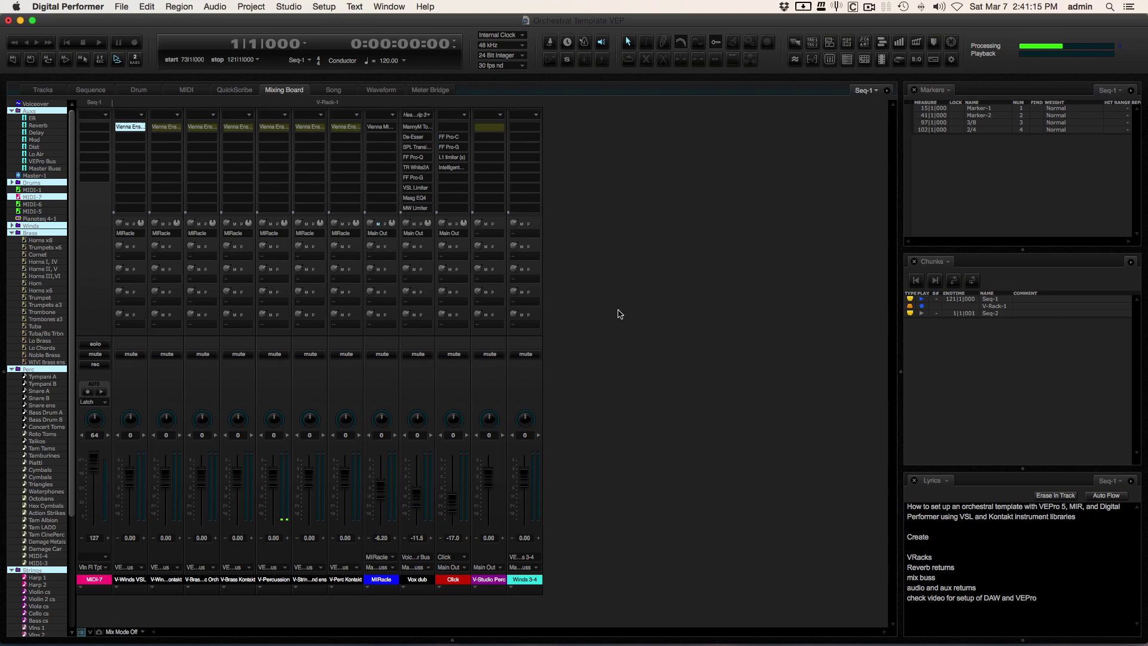
pyautogui.hotkey('ctrl', 'Right')
pyautogui.hotkey('ctrl', 'Right')
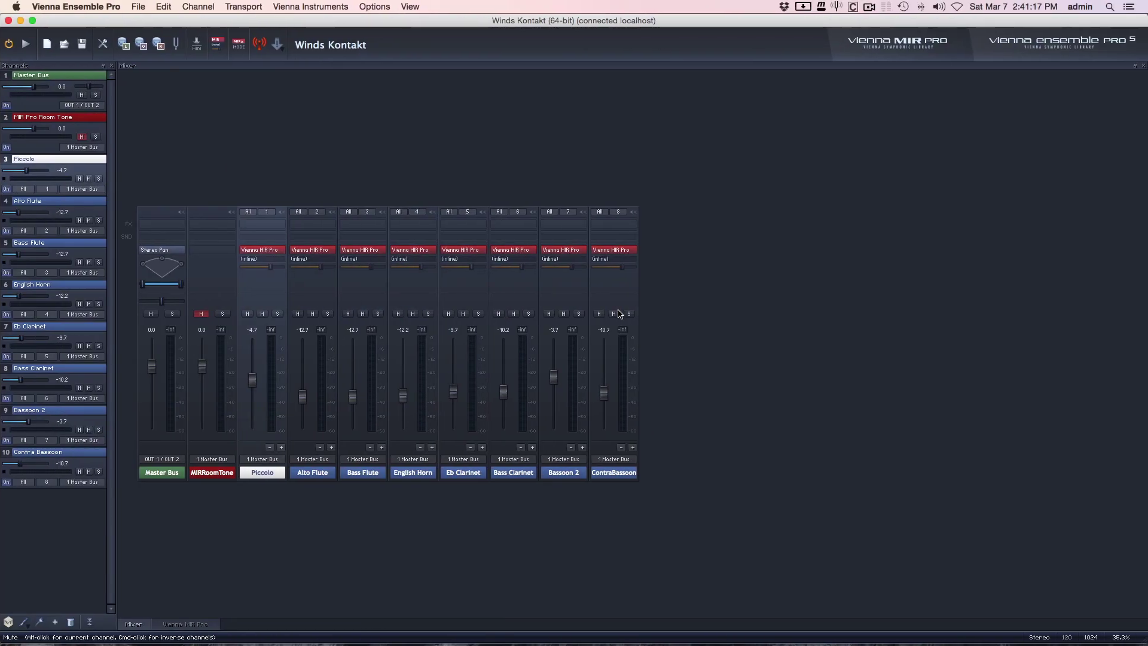
pyautogui.hotkey('ctrl', 'Right')
pyautogui.hotkey('ctrl', 'Right')
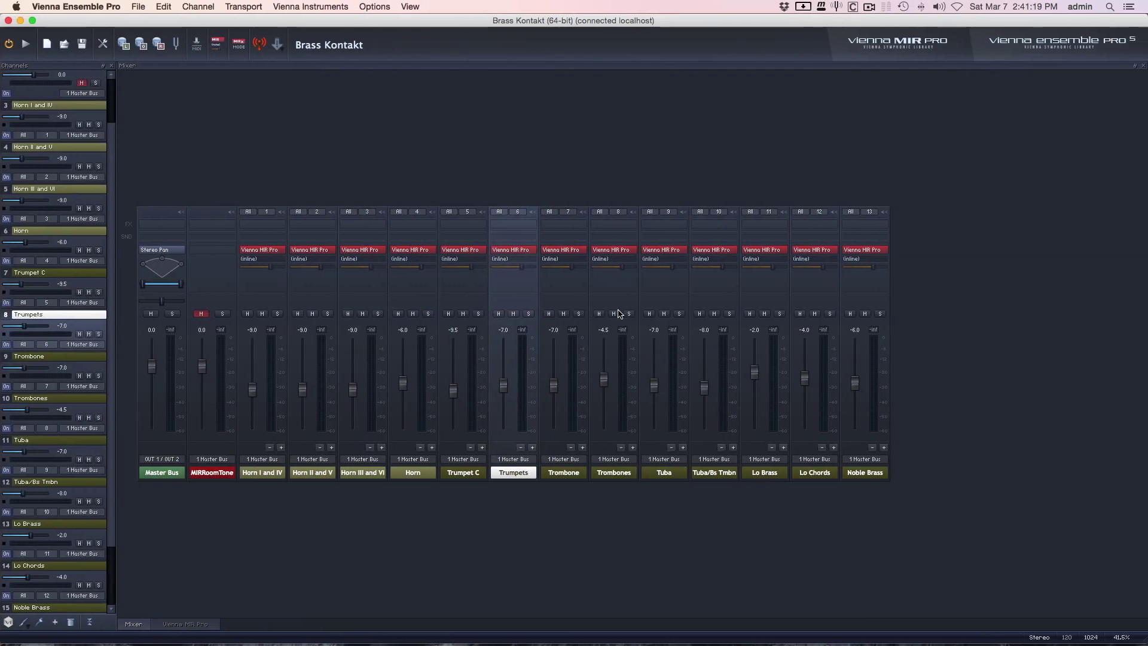
pyautogui.hotkey('ctrl', 'Right')
pyautogui.hotkey('ctrl', 'Right')
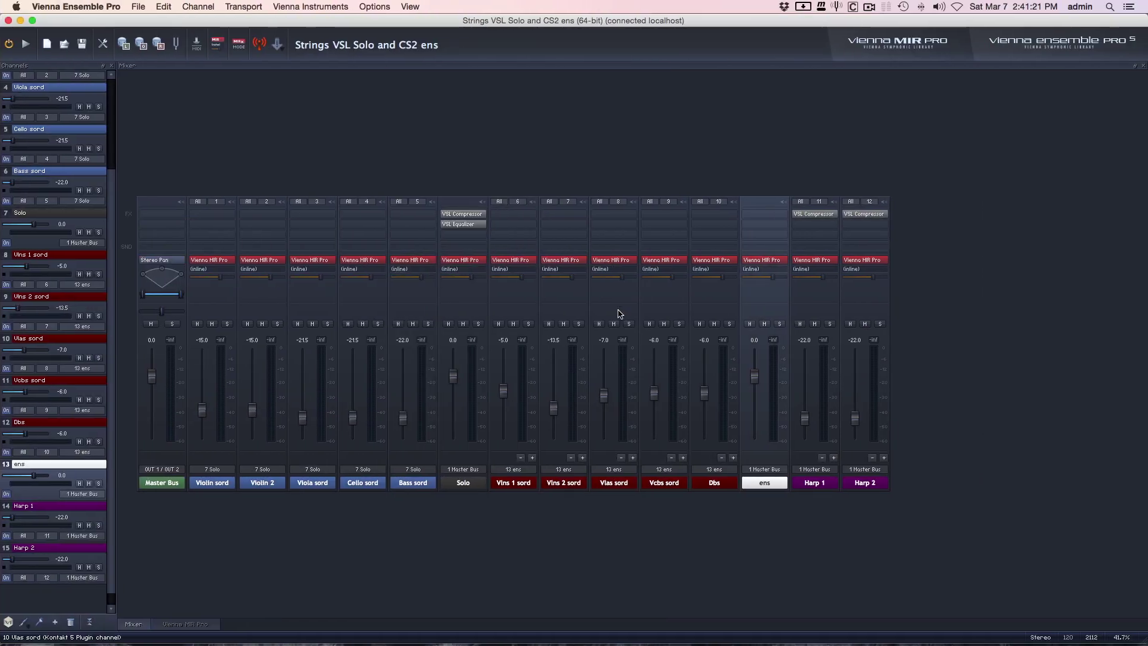
pyautogui.hotkey('ctrl', 'Right')
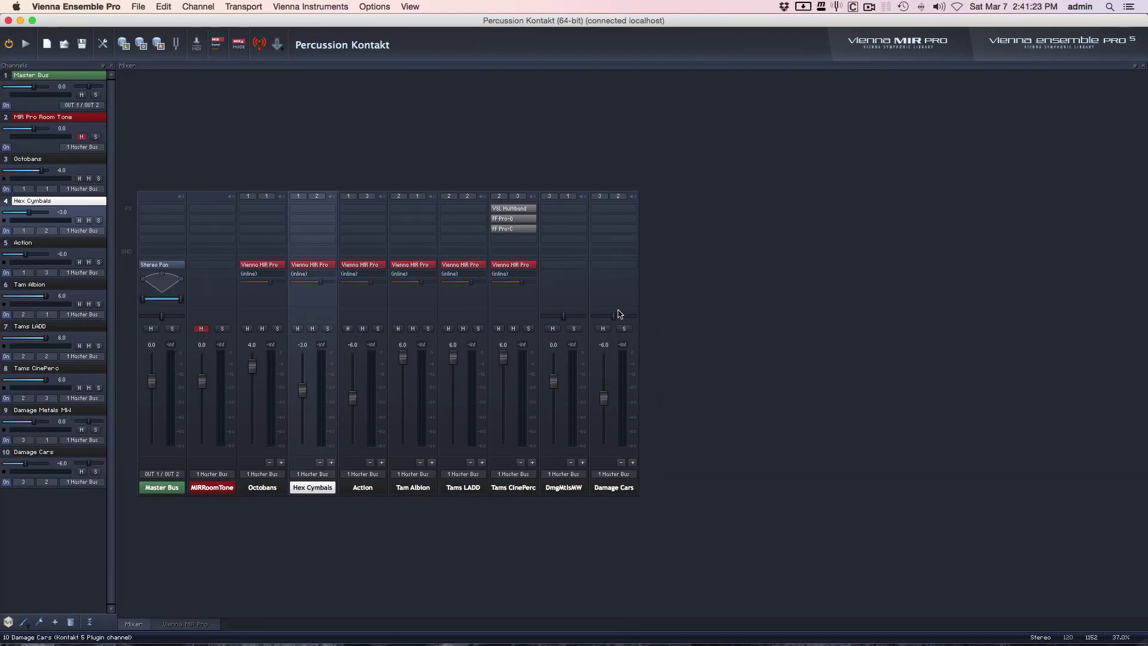
pyautogui.hotkey('ctrl', 'Left')
pyautogui.hotkey('ctrl', 'Left')
pyautogui.hotkey('ctrl', 'Left')
pyautogui.hotkey('ctrl', 'Left')
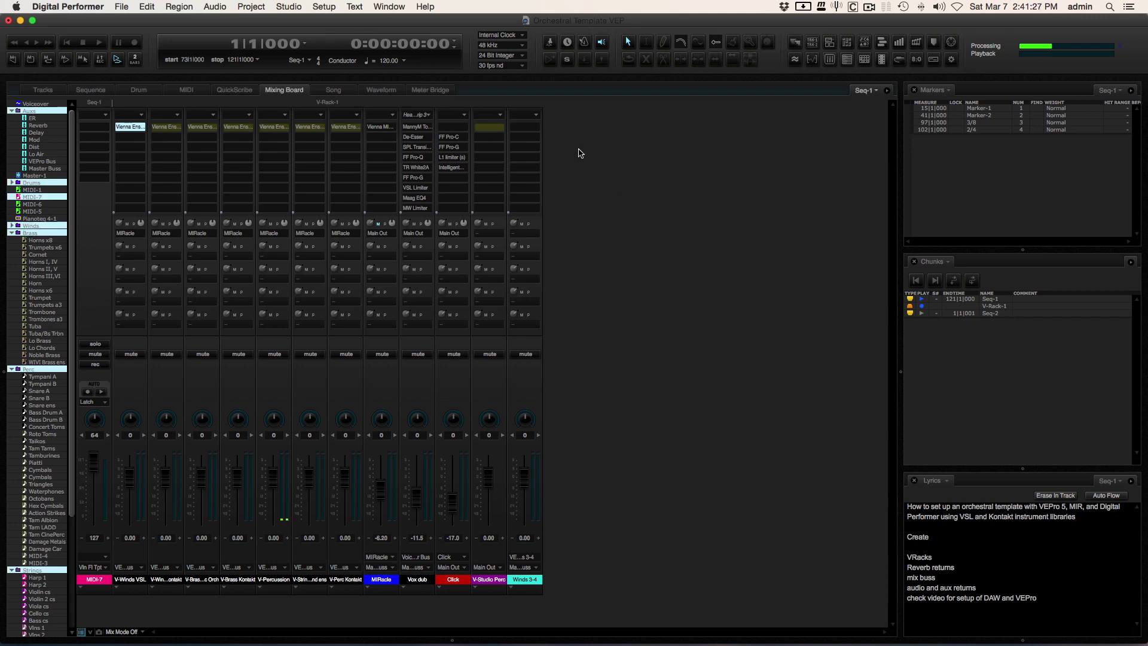
pyautogui.hotkey('ctrl', 'Right')
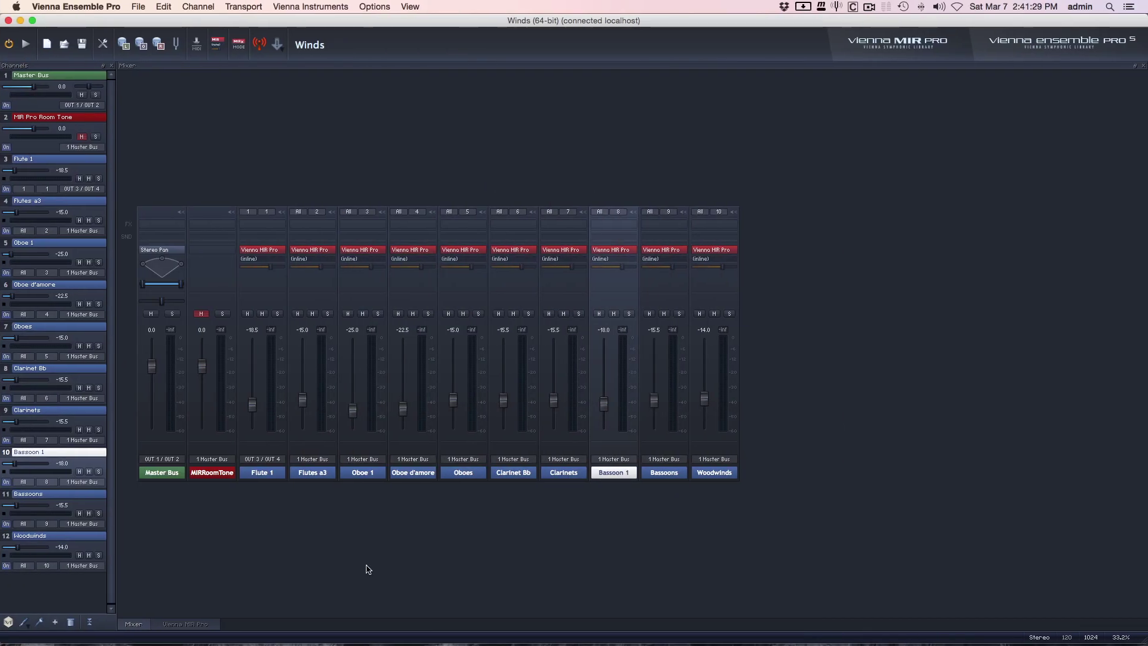
# Step: Route Flute 1's output to Bus 1 Master Bus, then return to Digital Performer's mixing board
pyautogui.click(266, 460)
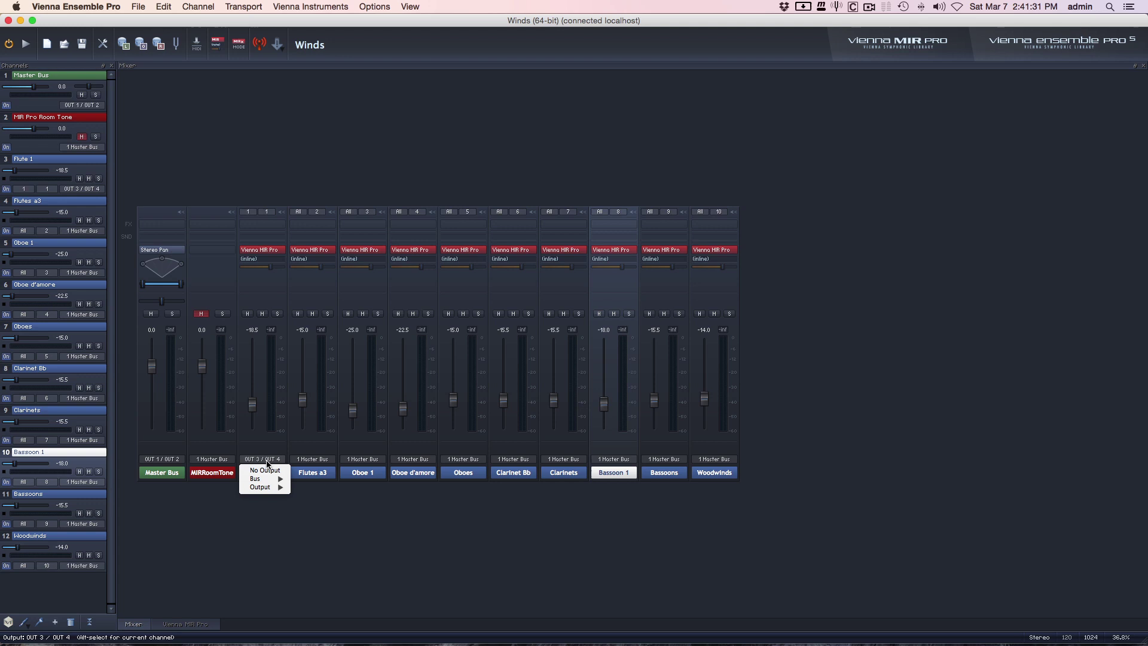
pyautogui.moveTo(278, 479)
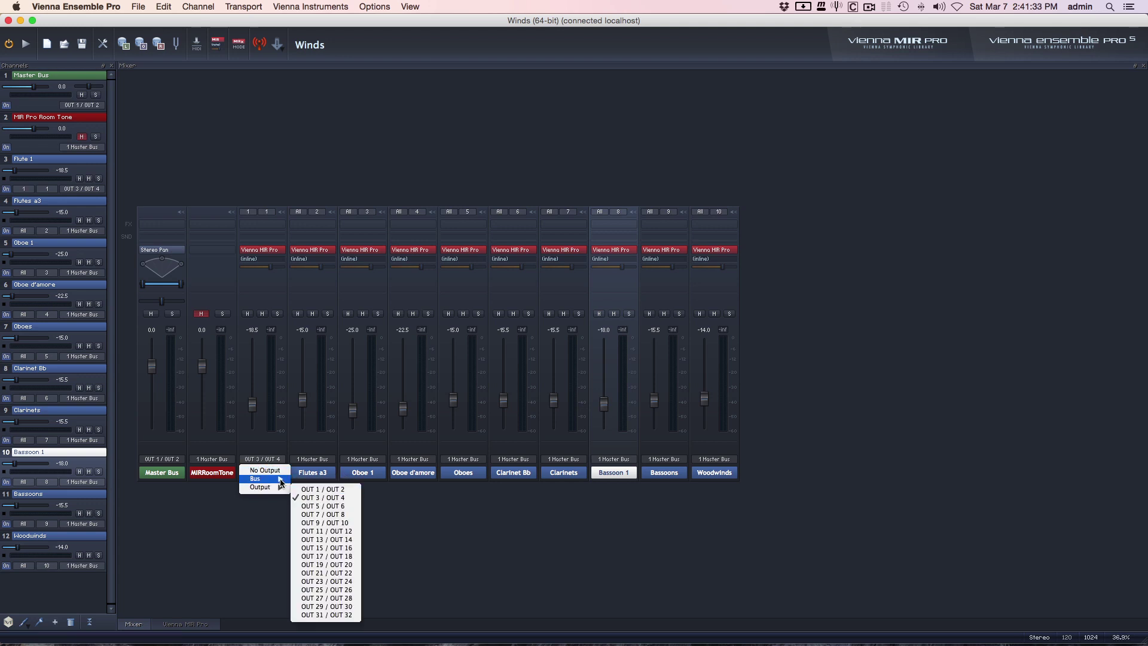
pyautogui.click(317, 483)
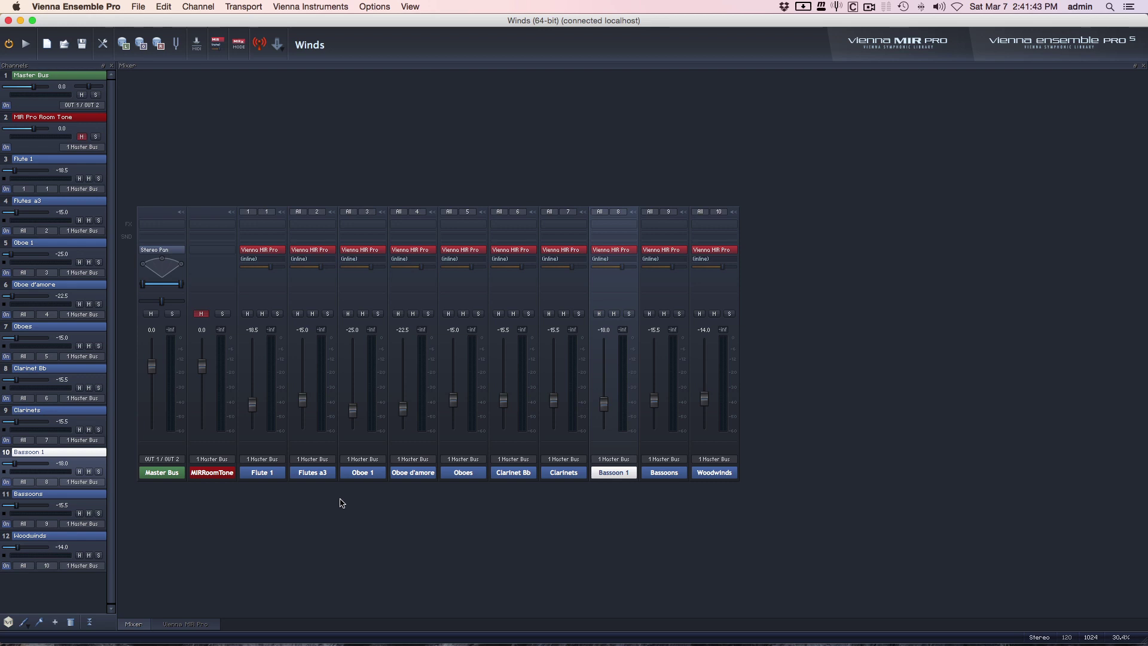
pyautogui.press('super+Tab')
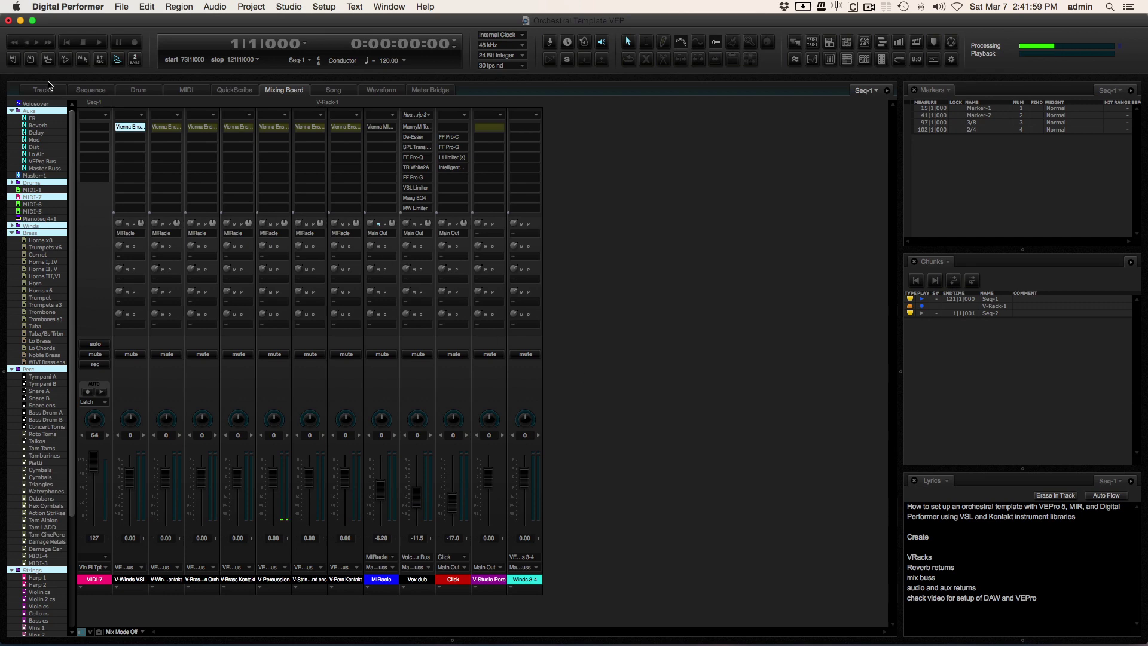
# Step: Return to the Tracks window, dismiss the Chunks panel list unchanged, and select the Piccolo track
pyautogui.click(46, 91)
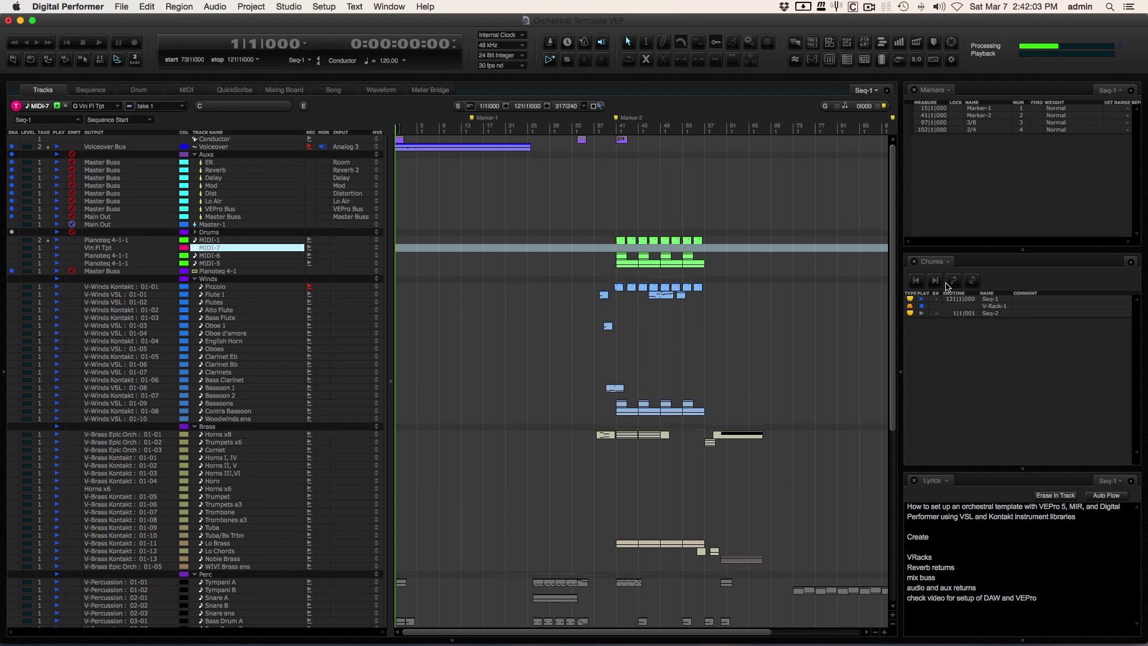
pyautogui.click(948, 262)
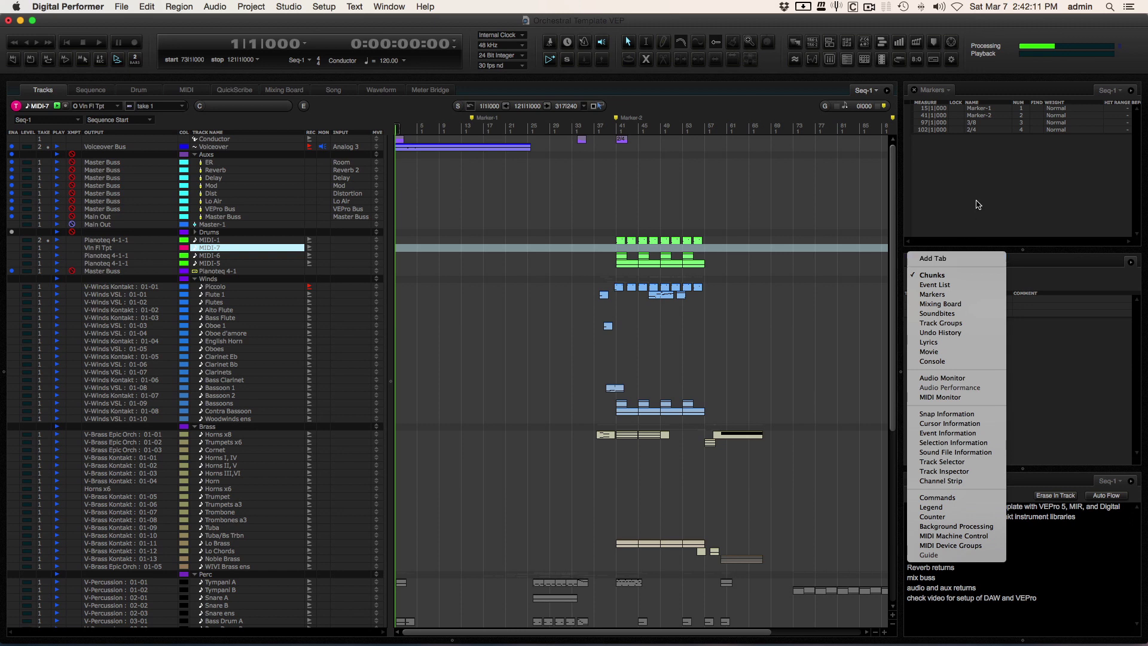
pyautogui.click(861, 212)
pyautogui.scroll(-1, 352, 344)
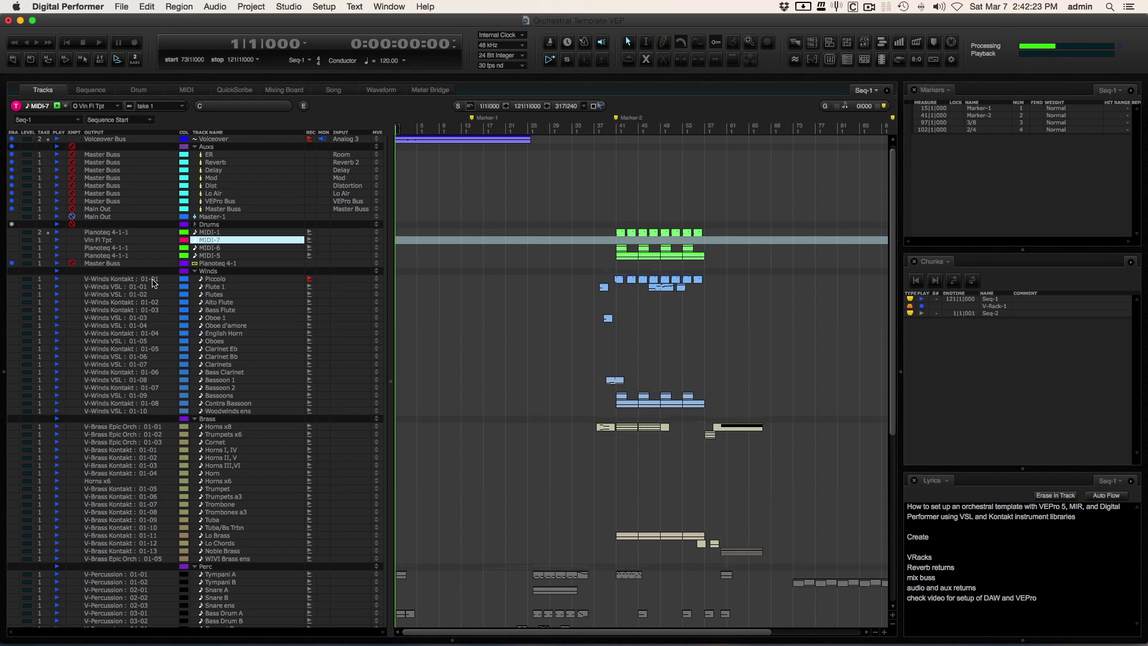
pyautogui.click(213, 280)
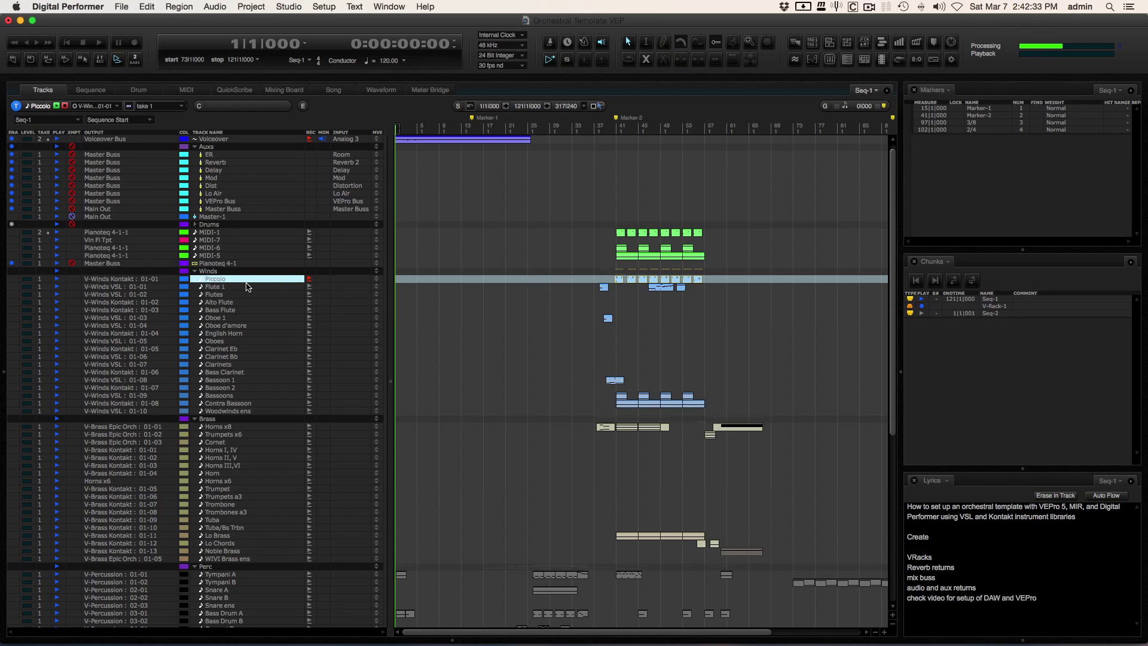
# Step: Open Piccolo in the MIDI editor with Shift+G, look over its phrase, then return to Tracks
pyautogui.hotkey('shift', 'g')
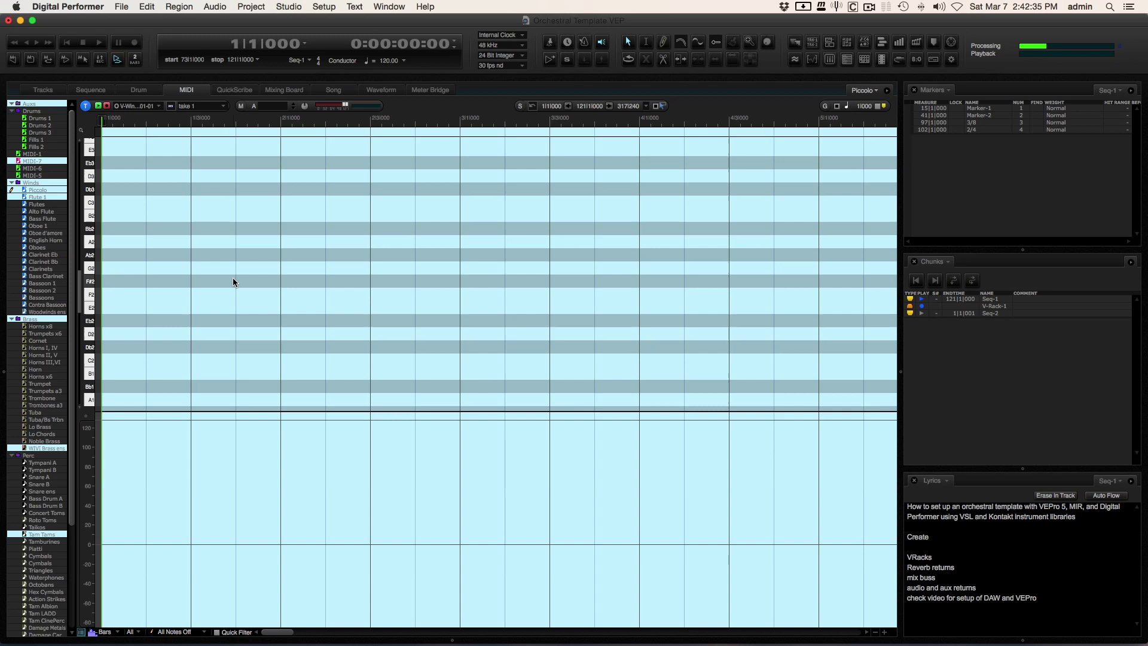
pyautogui.hscroll(15, 233, 279)
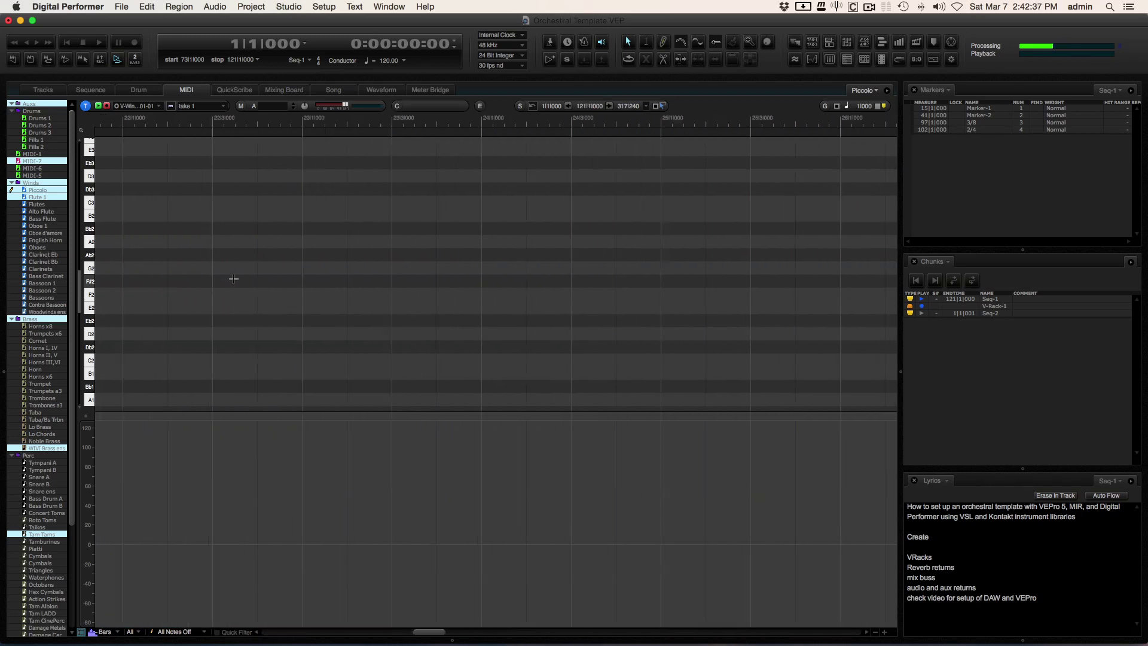
pyautogui.hscroll(8, 233, 278)
pyautogui.scroll(5, 233, 279)
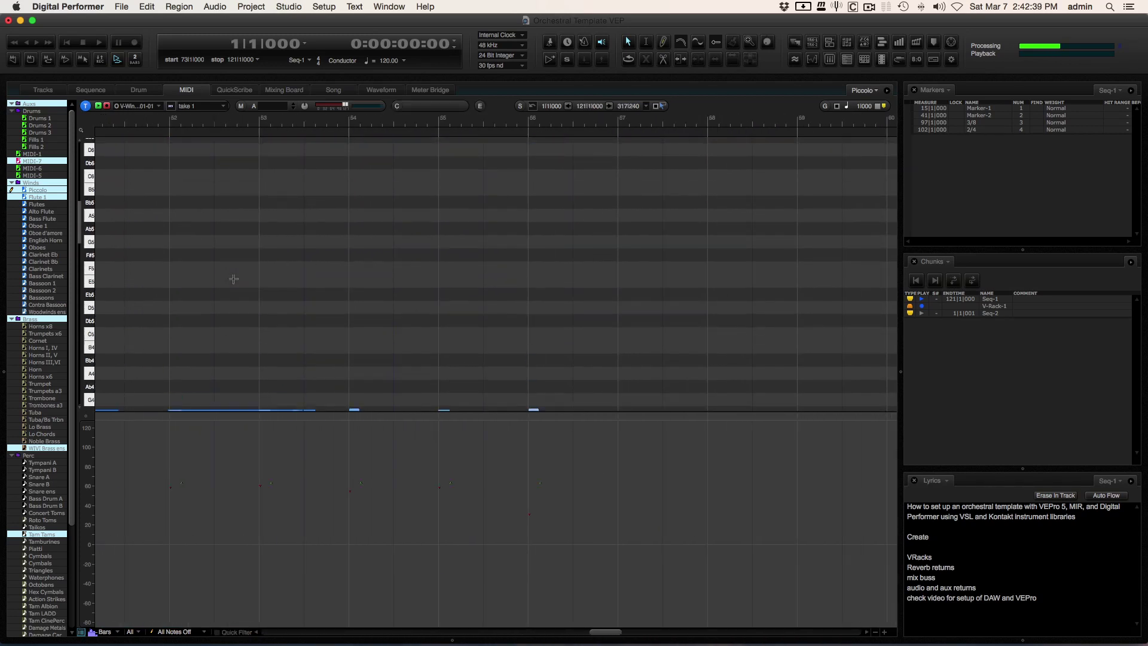
pyautogui.scroll(-2, 233, 279)
pyautogui.hscroll(-2, 233, 279)
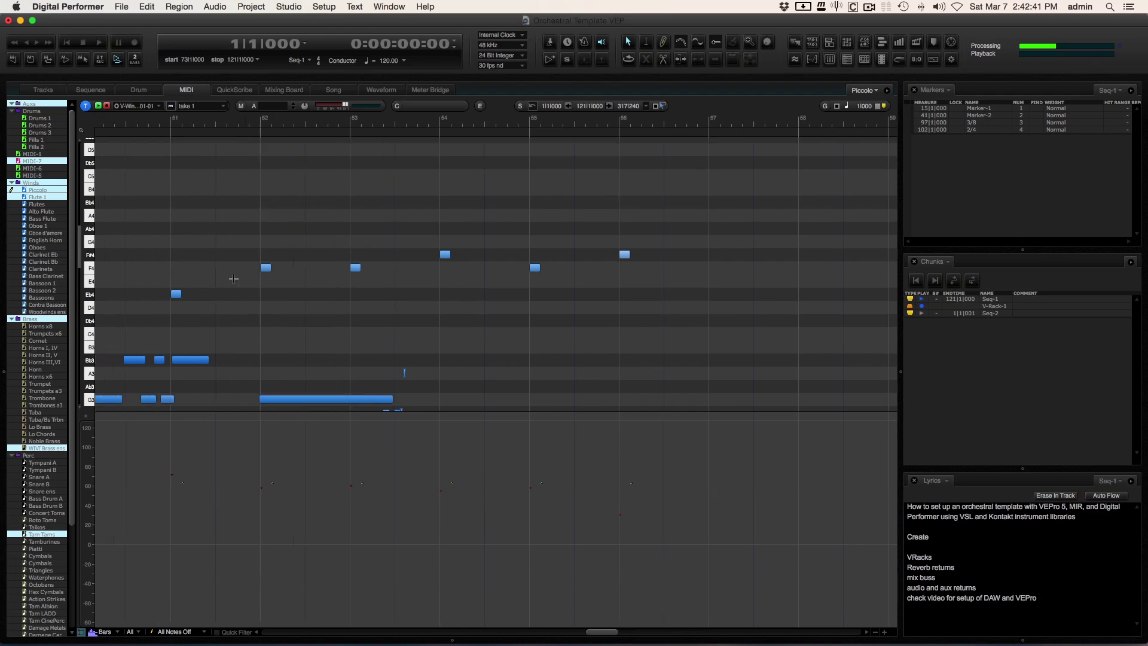
pyautogui.hscroll(-4, 233, 279)
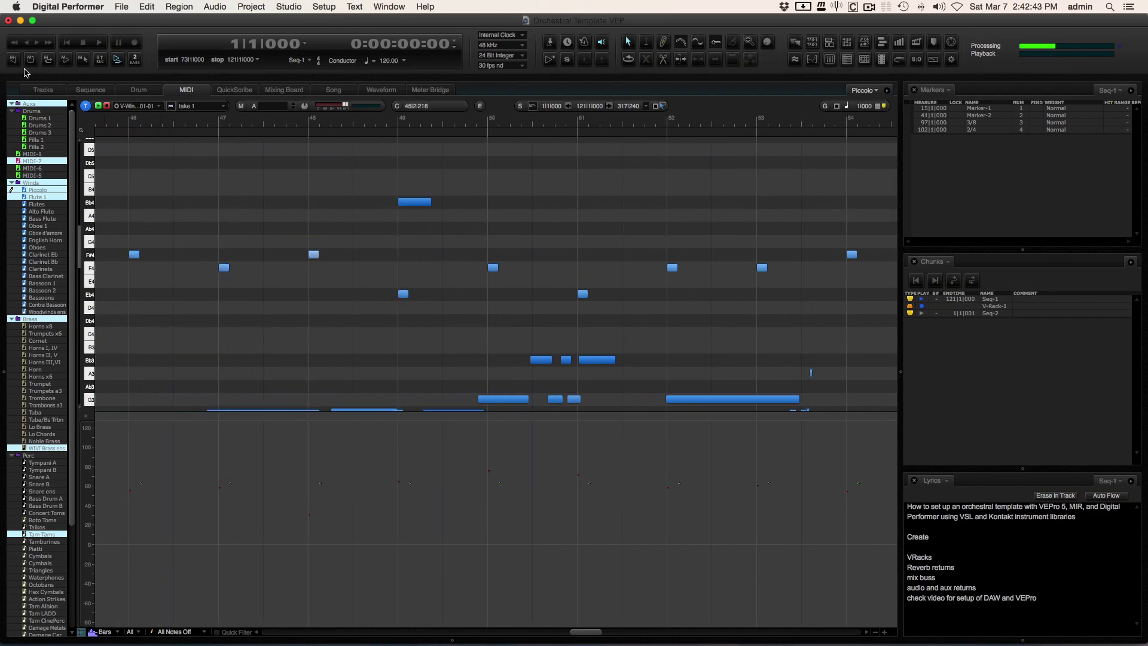
pyautogui.click(42, 91)
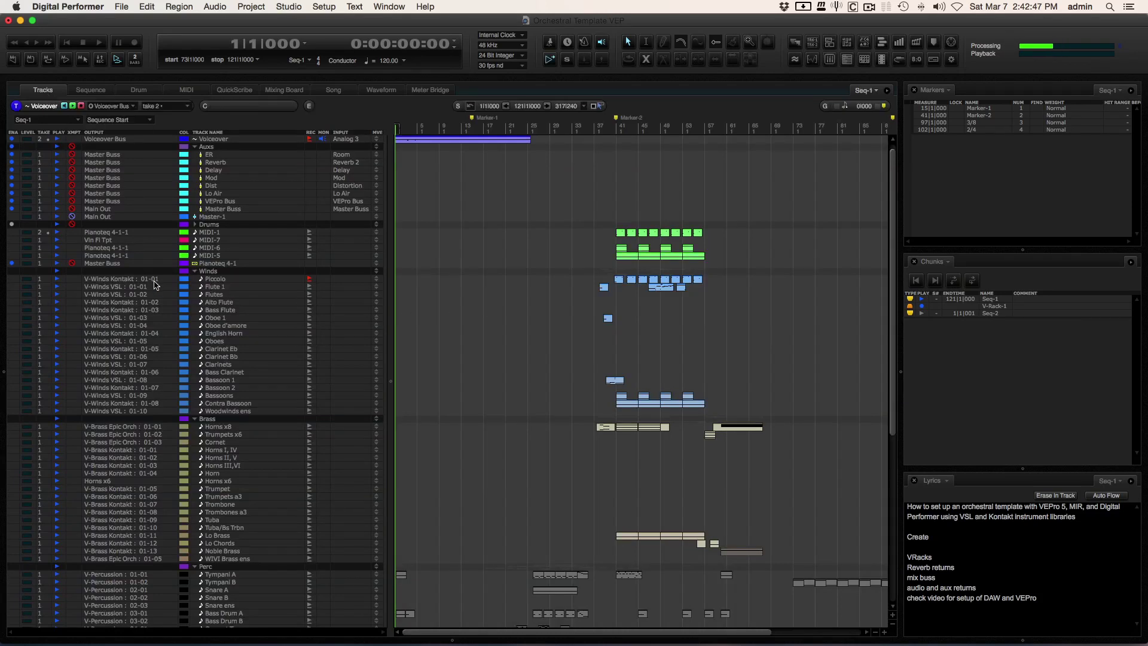
# Step: Keep Piccolo routed to V-Winds Kontakt 01-01, then bring up the side pane's panel list
pyautogui.click(155, 283)
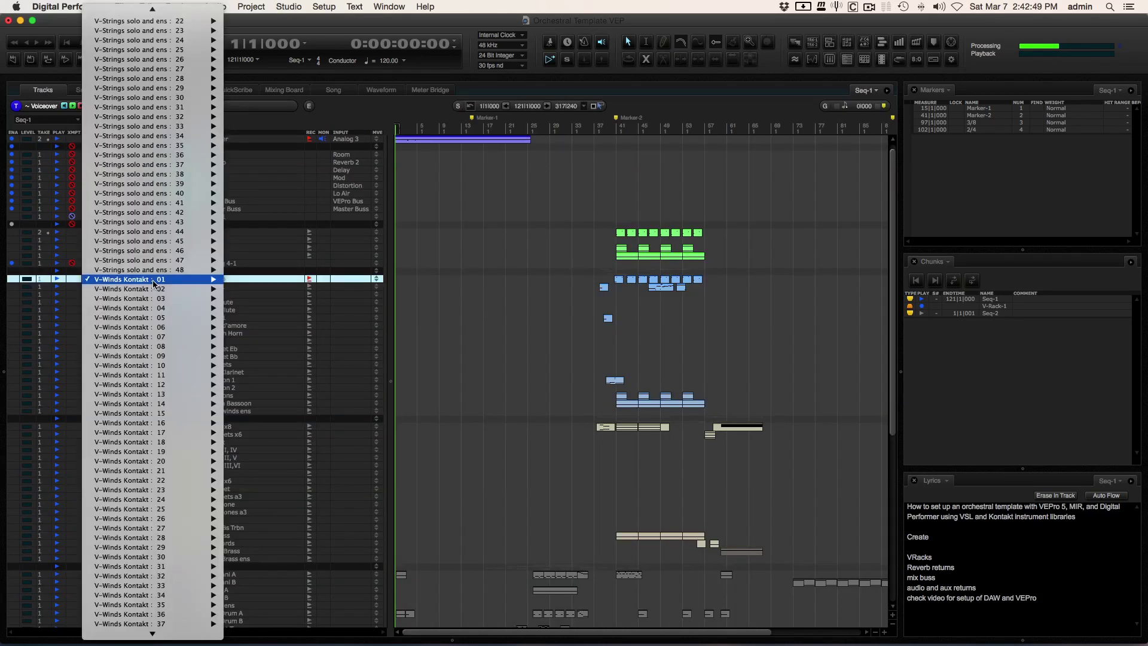
pyautogui.moveTo(160, 281)
pyautogui.click(277, 279)
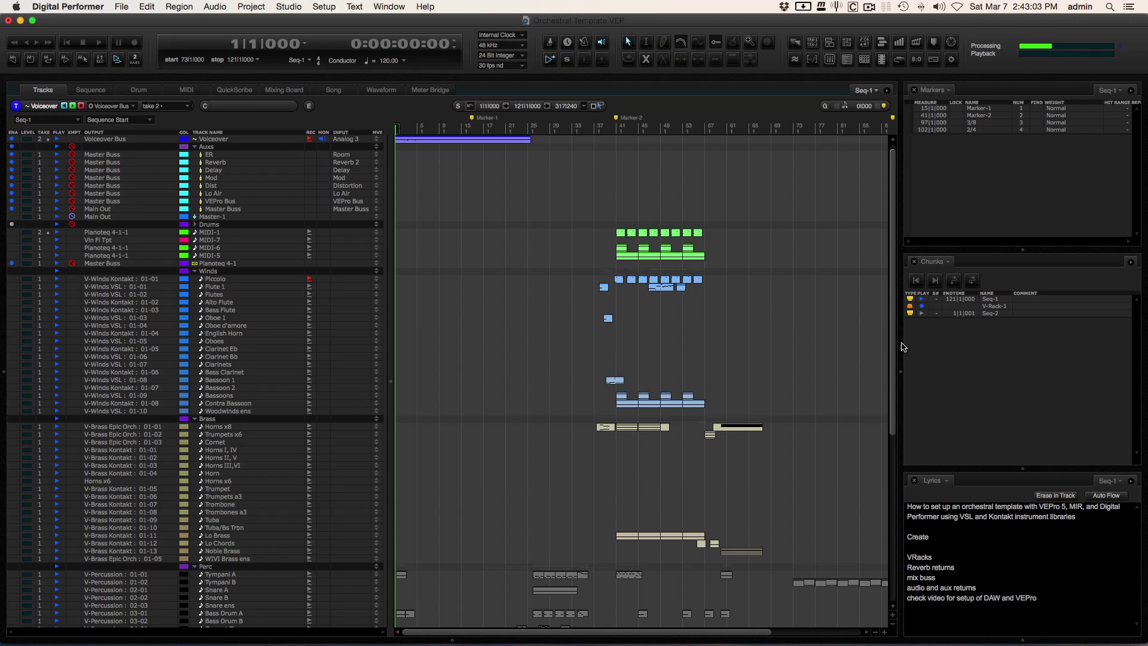
pyautogui.click(947, 262)
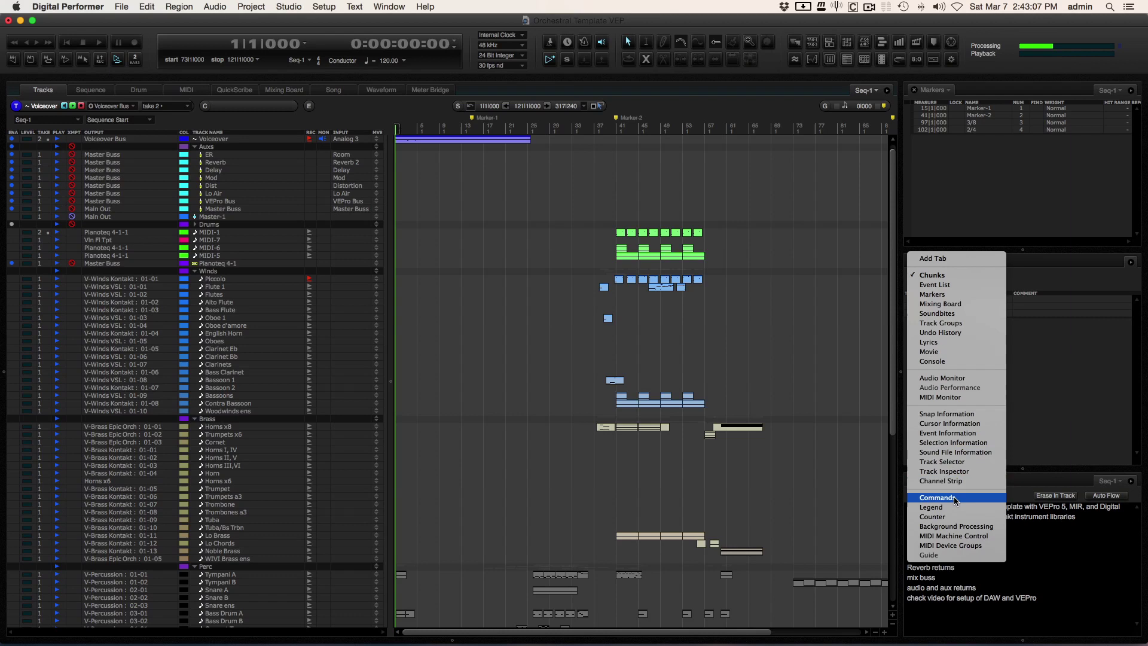
# Step: Show the MIDI Device Groups panel and select the Vln Fl Tpt group's name and options
pyautogui.click(952, 545)
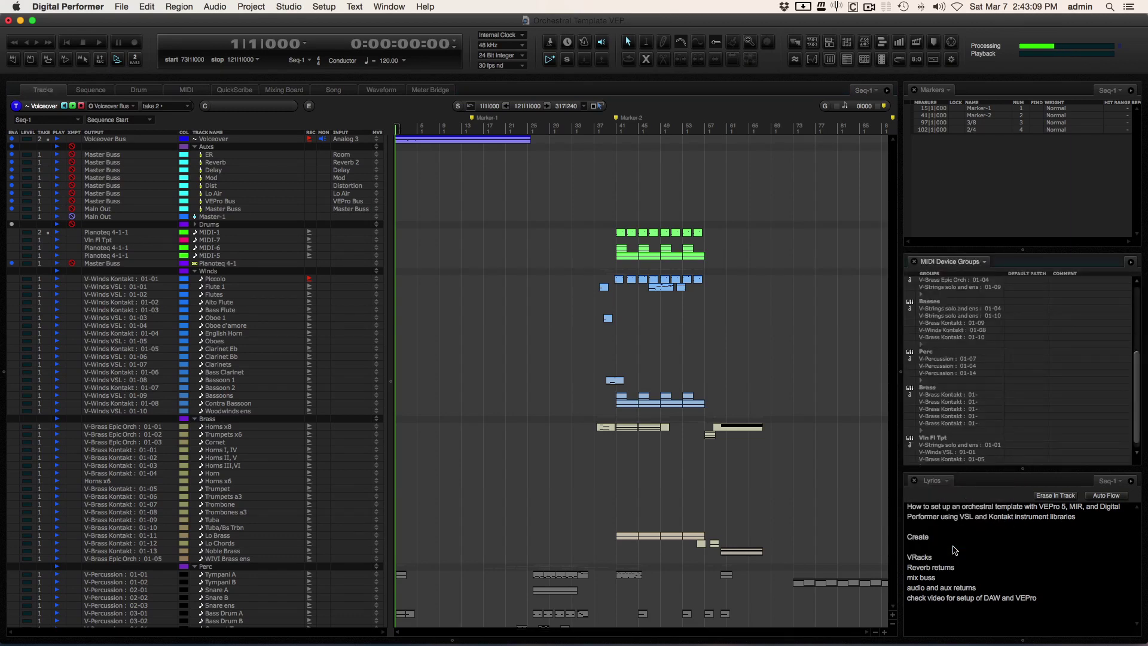
pyautogui.scroll(-1, 940, 311)
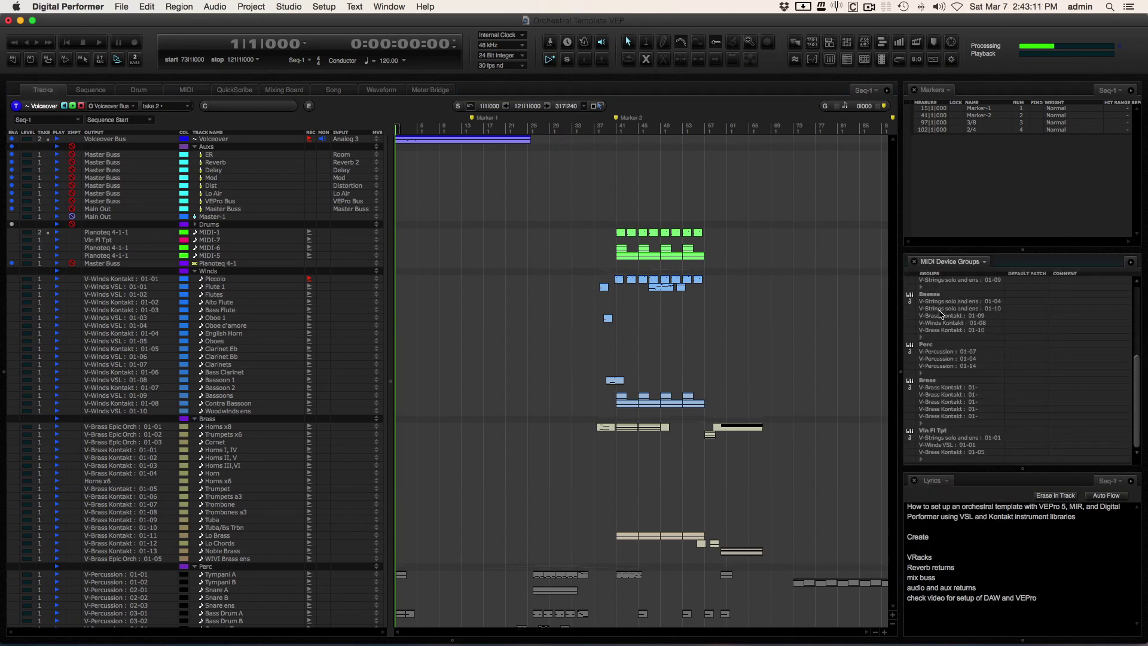
pyautogui.doubleClick(930, 430)
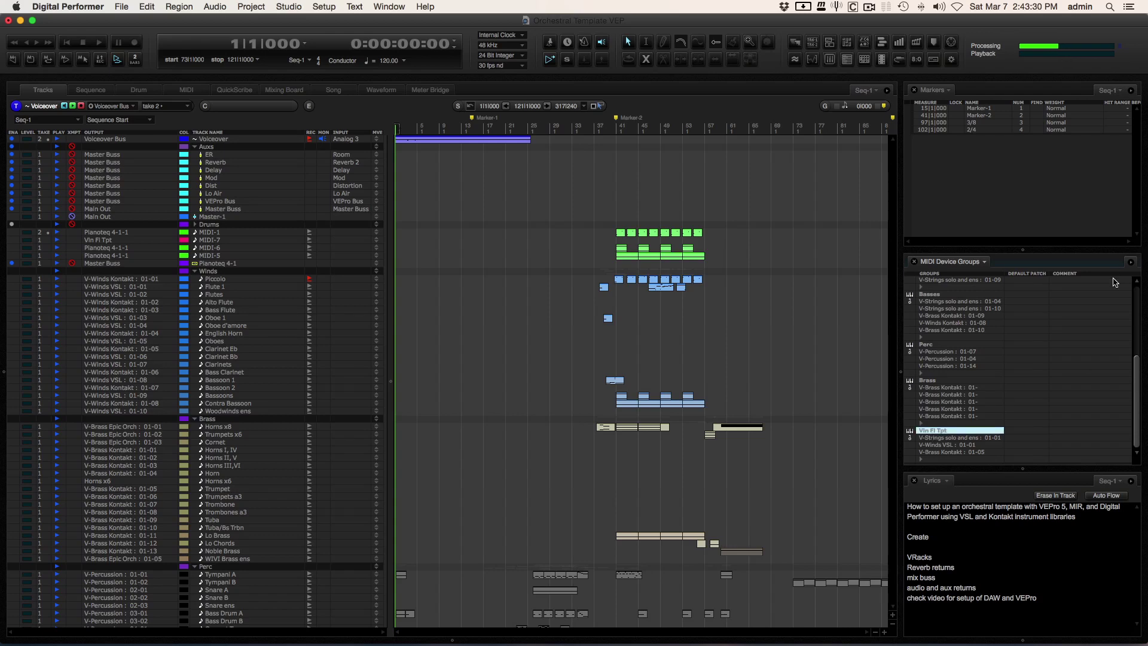
pyautogui.click(1130, 263)
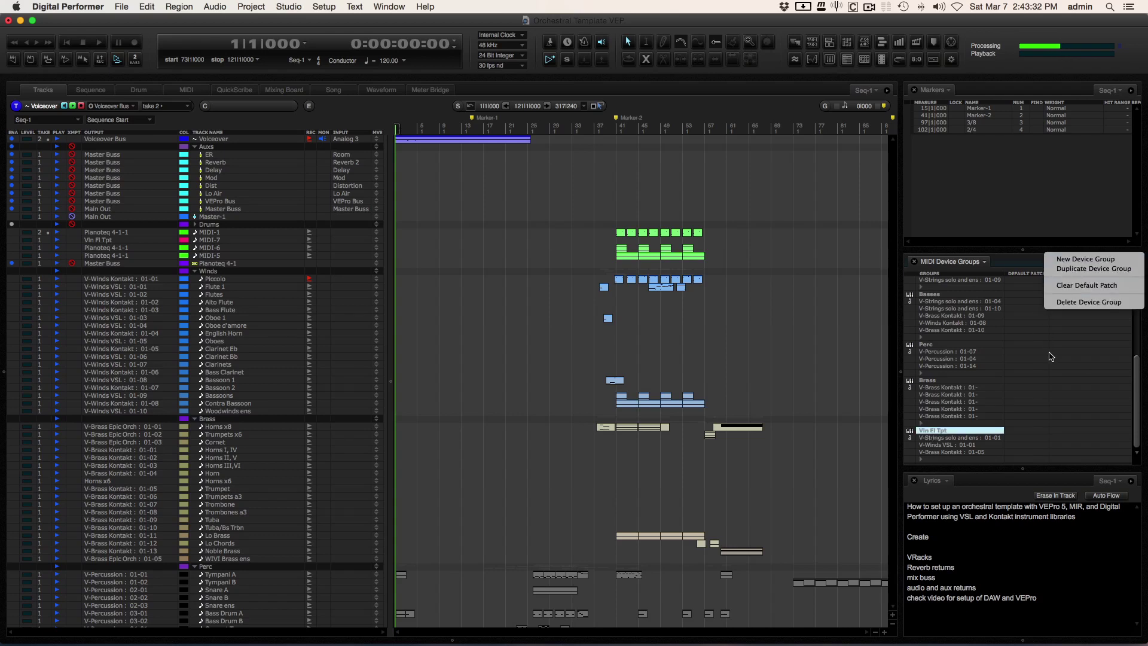
pyautogui.click(1021, 422)
# Step: Check the group's V-Strings 01-01, V-Winds VSL 01-01 and V-Brass Kontakt 01-05 devices, leaving them unchanged
pyautogui.click(944, 439)
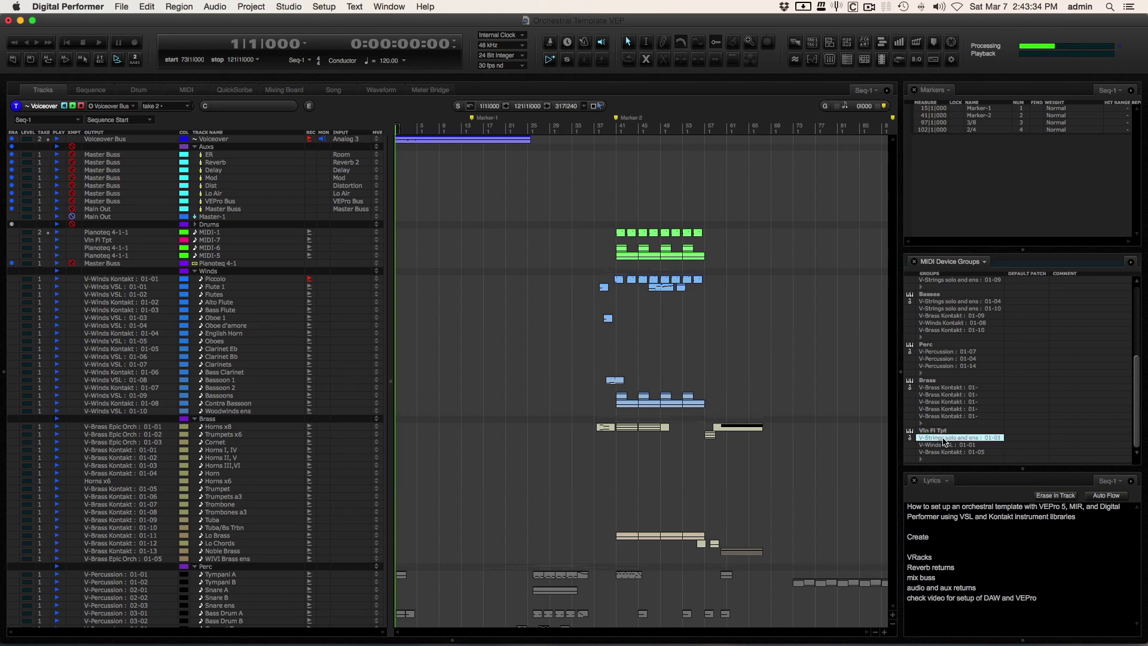
pyautogui.click(943, 439)
pyautogui.moveTo(943, 441)
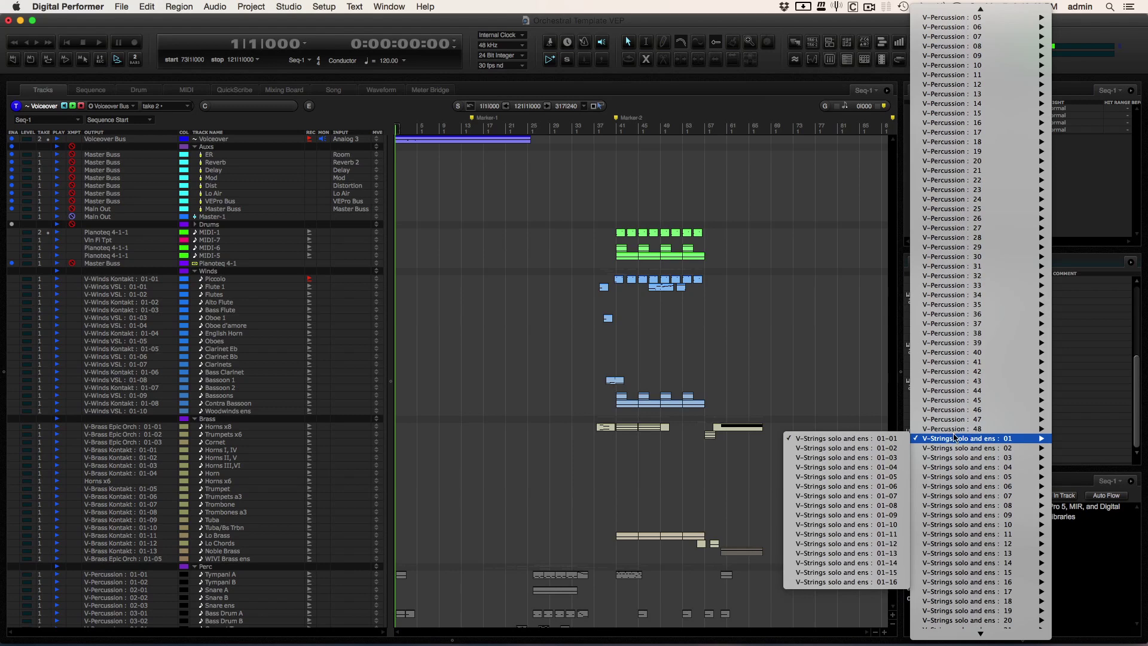
pyautogui.click(862, 389)
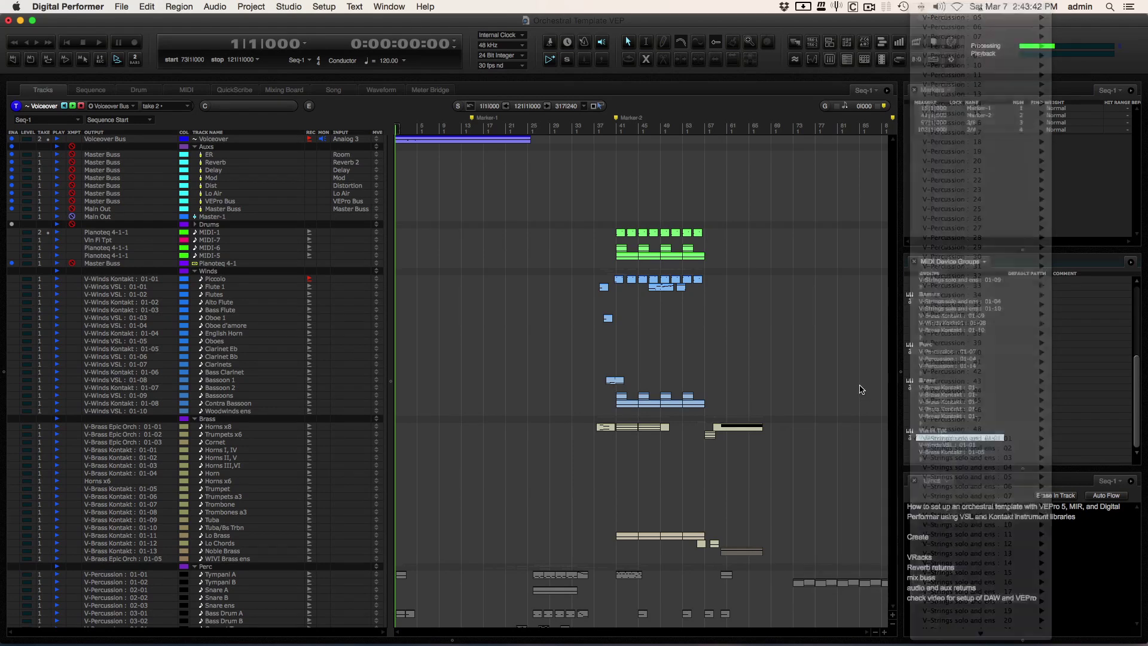
pyautogui.click(944, 445)
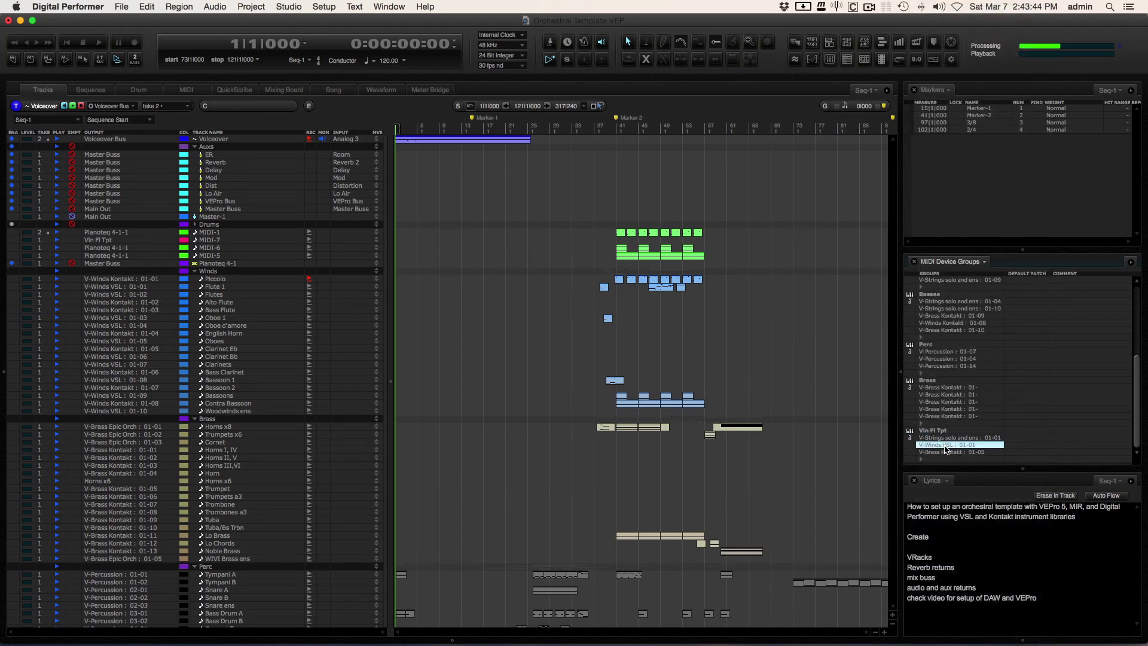
pyautogui.click(945, 449)
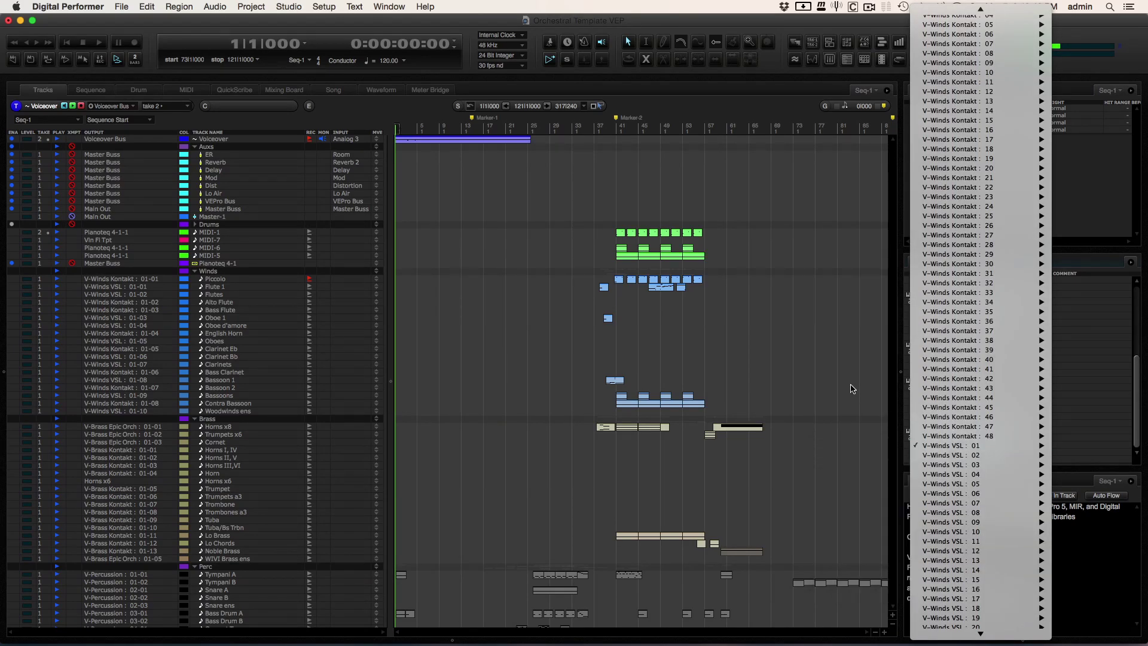
pyautogui.click(952, 465)
pyautogui.click(949, 453)
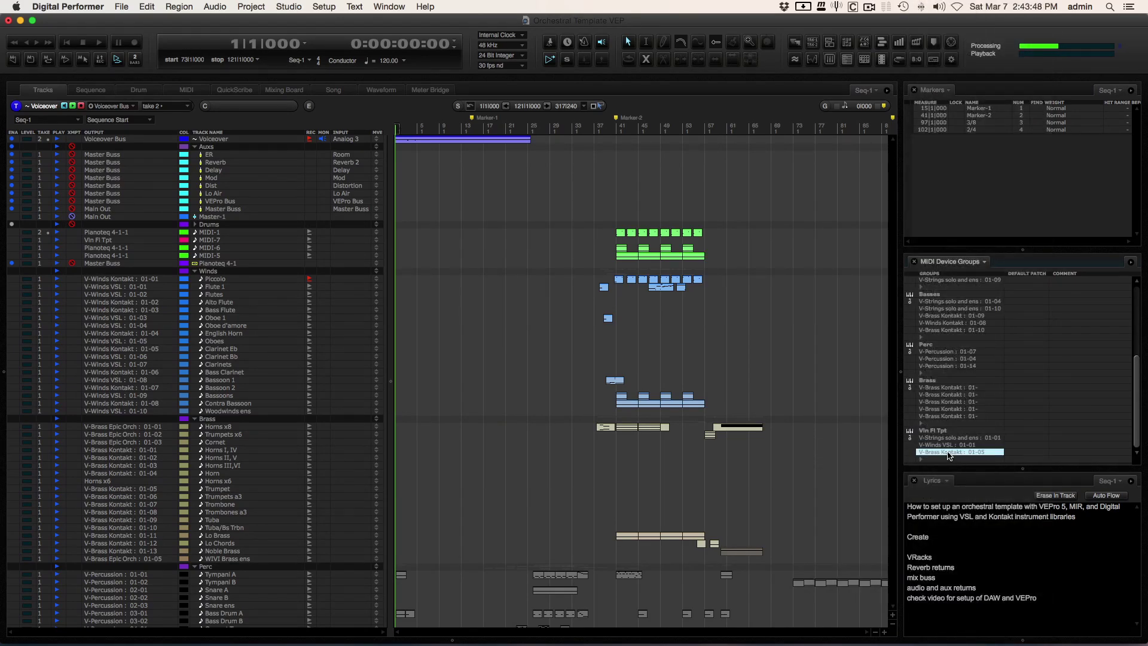
pyautogui.click(949, 452)
pyautogui.click(845, 361)
pyautogui.click(310, 242)
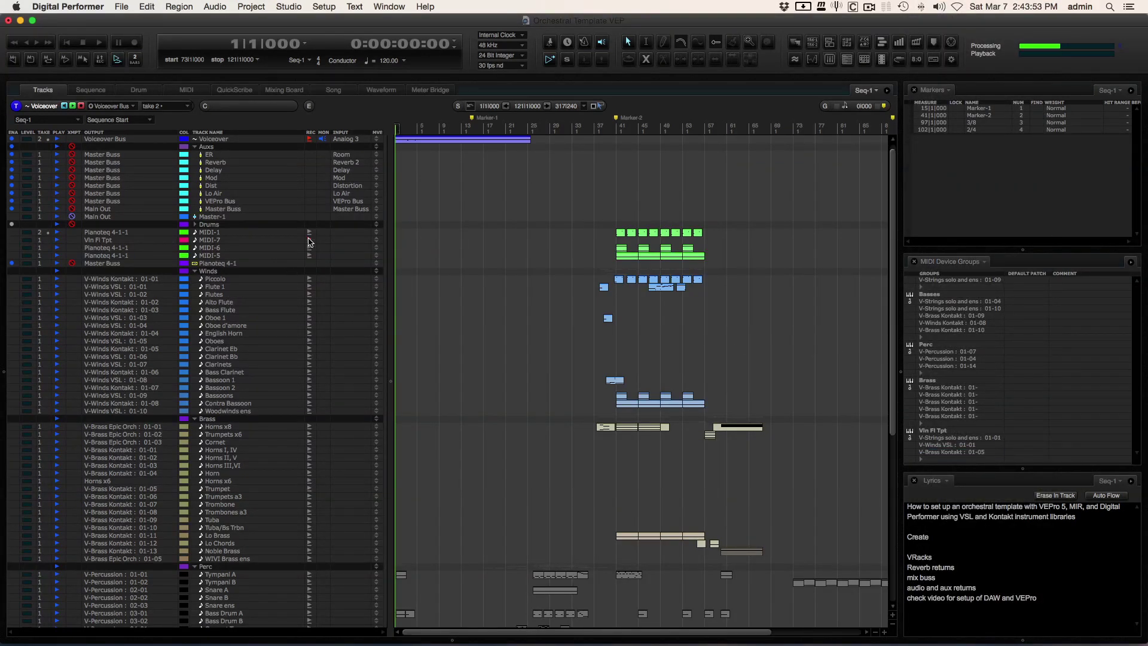
# Step: Keep the MIDI-7 Vln Fl Tpt track's output set to the Vln Fl Tpt device group
pyautogui.click(113, 243)
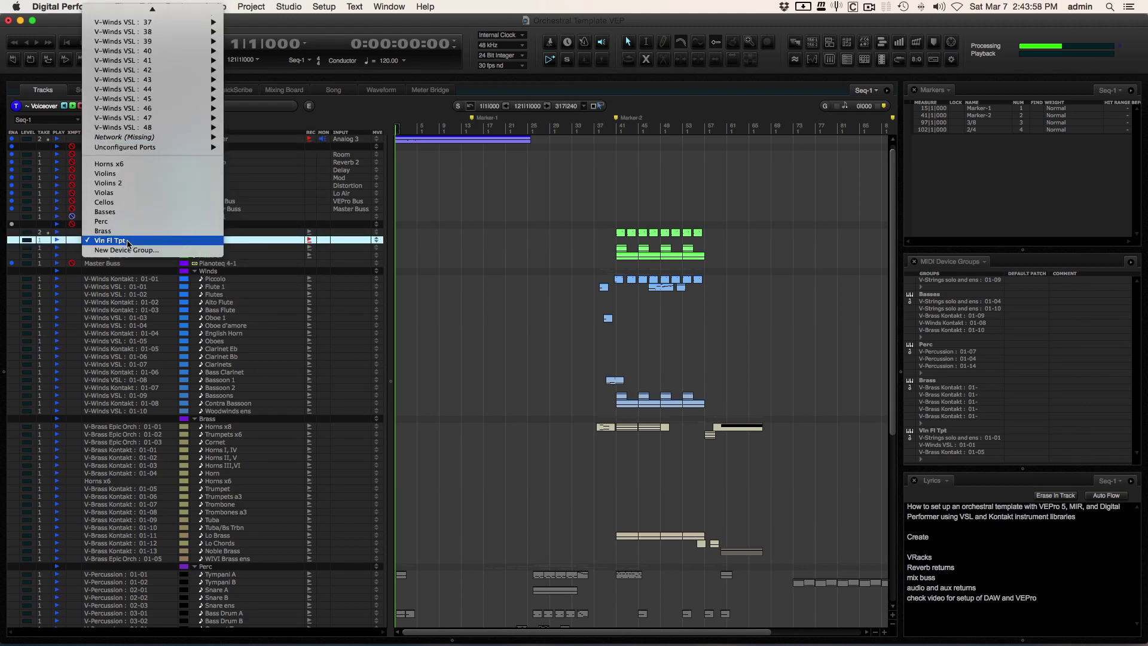
pyautogui.click(152, 241)
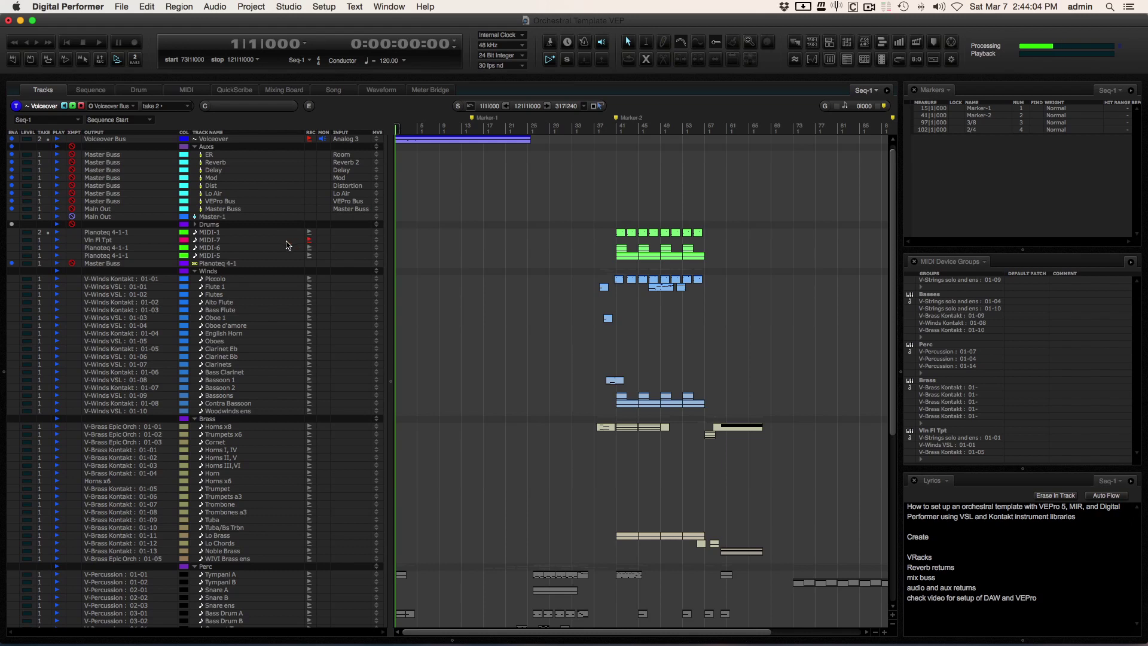
# Step: Cycle through the VEP Winds, Brass, Percussion Kontakt and Strings instance spaces, ending on Digital Performer's VEP tracks
pyautogui.press('super+Tab')
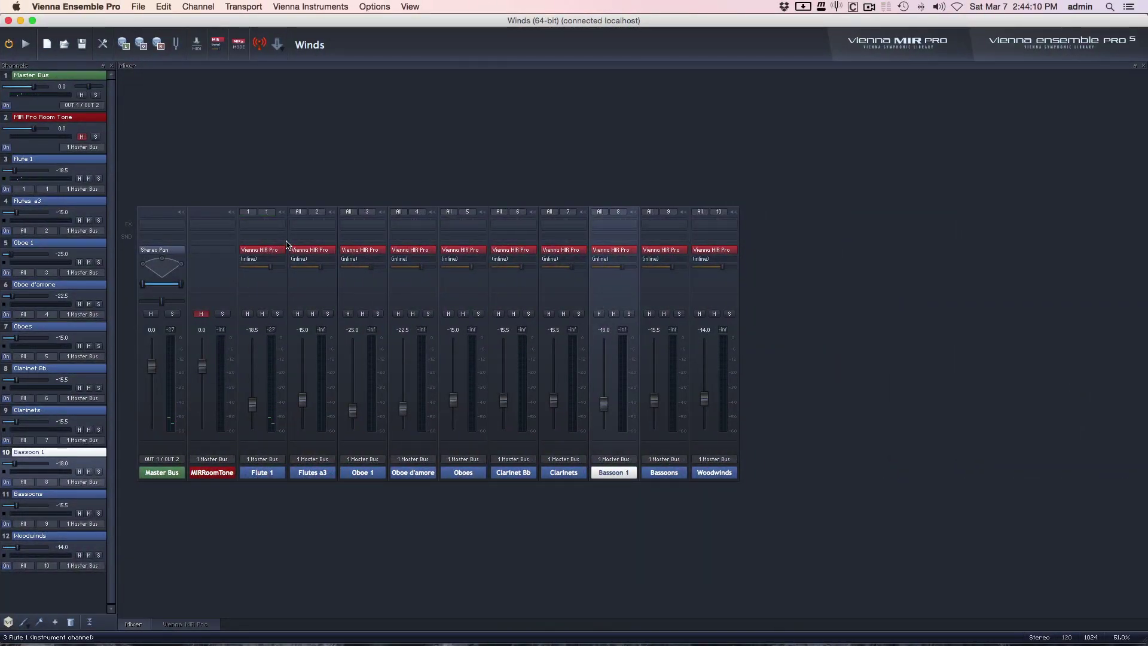
pyautogui.hotkey('ctrl', 'Right')
pyautogui.hotkey('ctrl', 'Right')
pyautogui.hotkey('ctrl', 'Right')
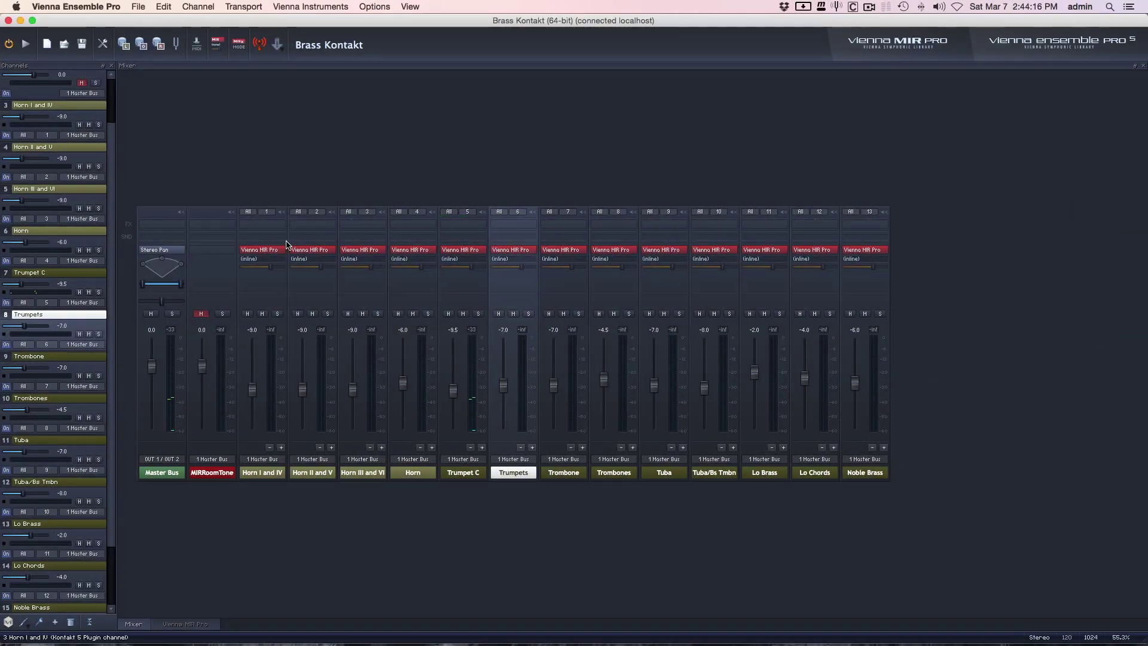
pyautogui.hotkey('ctrl', 'Right')
pyautogui.hotkey('ctrl', 'Right')
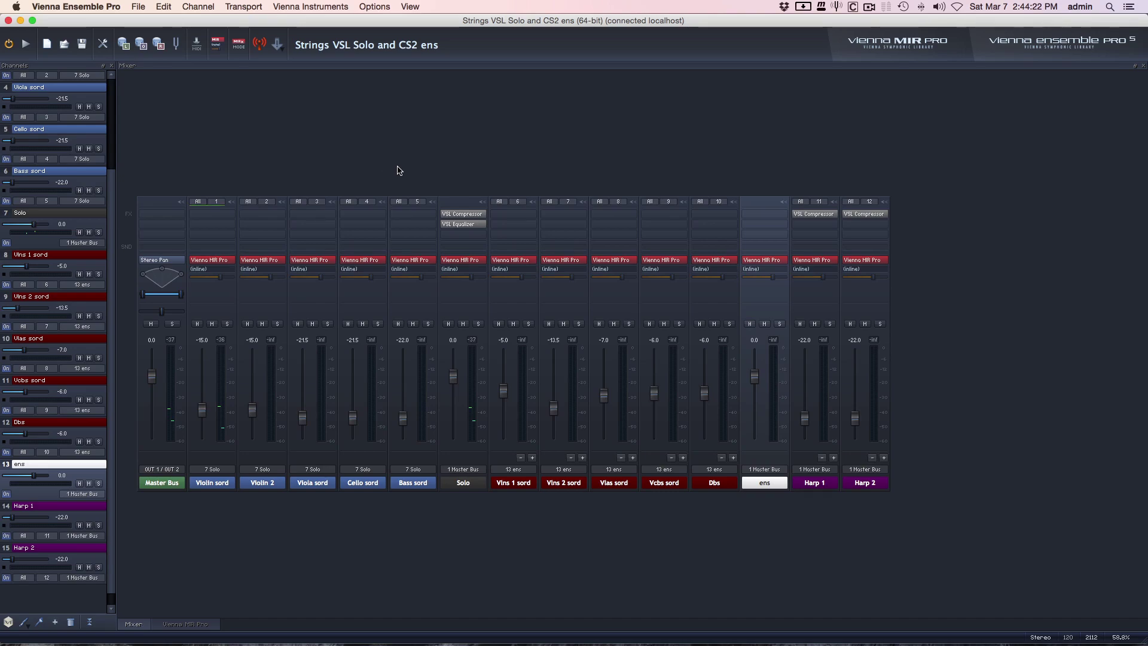
pyautogui.hotkey('ctrl', 'Right')
pyautogui.hotkey('ctrl', 'Right')
pyautogui.hotkey('ctrl', 'Right')
pyautogui.hotkey('ctrl', 'Right')
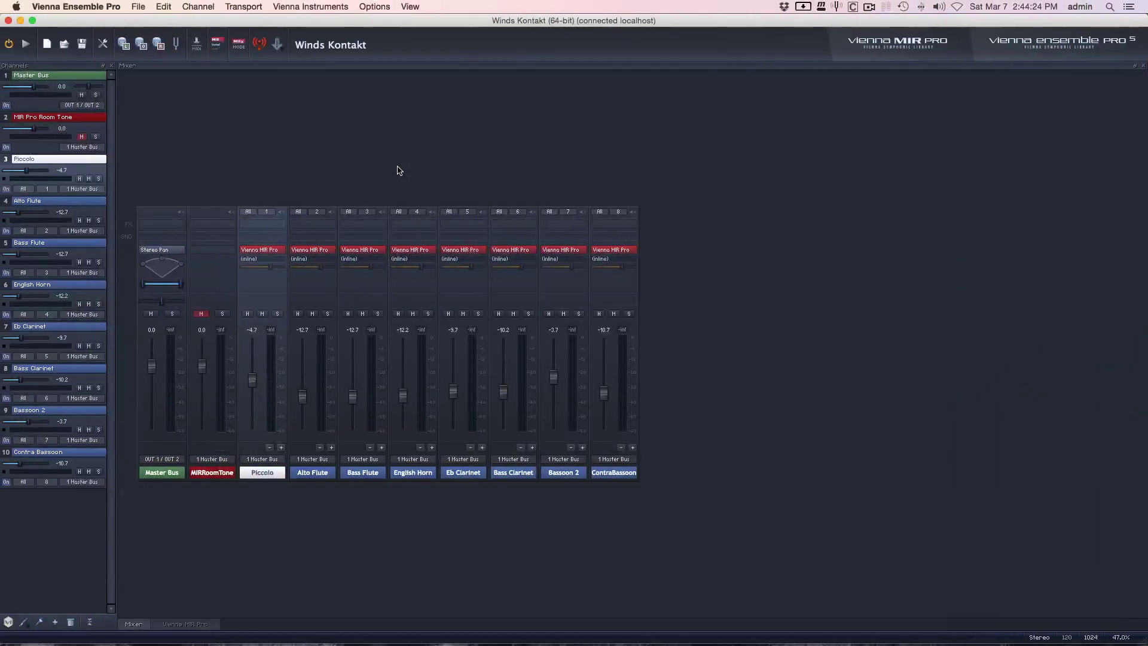
pyautogui.hotkey('ctrl', 'Right')
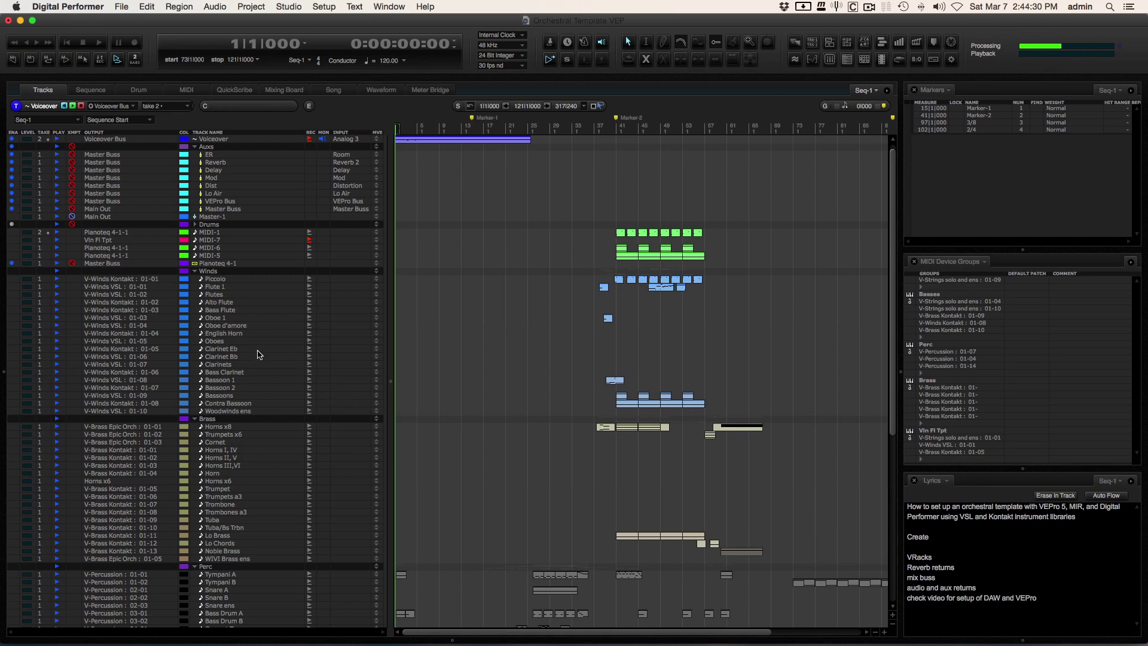
pyautogui.scroll(-10, 258, 357)
pyautogui.scroll(1, 259, 357)
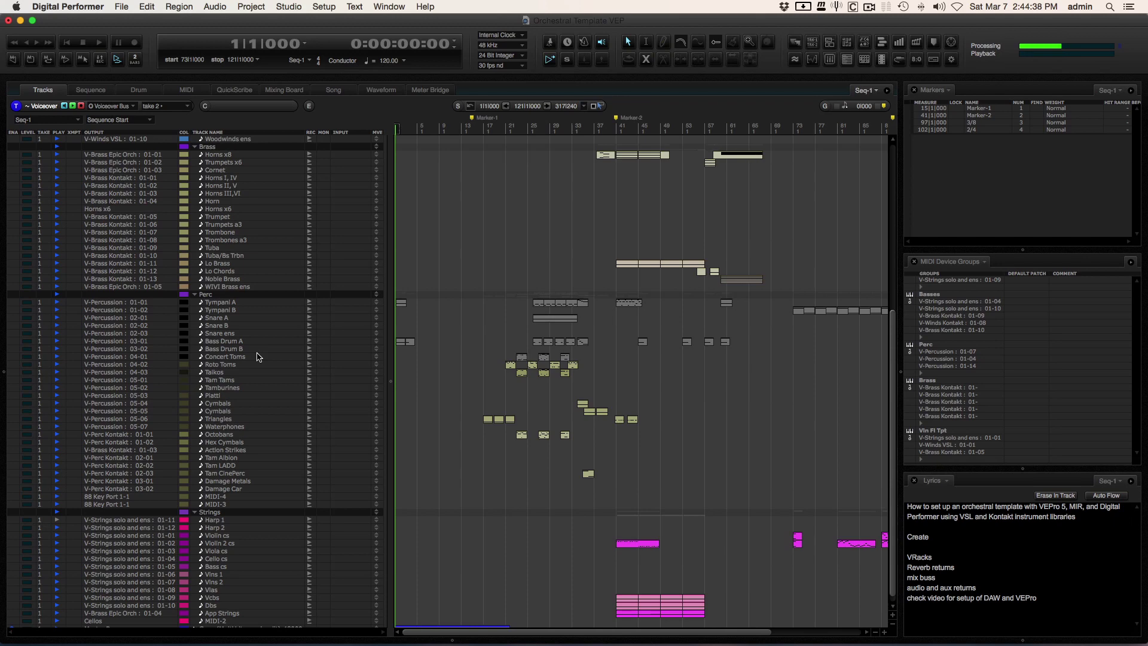
pyautogui.scroll(10, 258, 357)
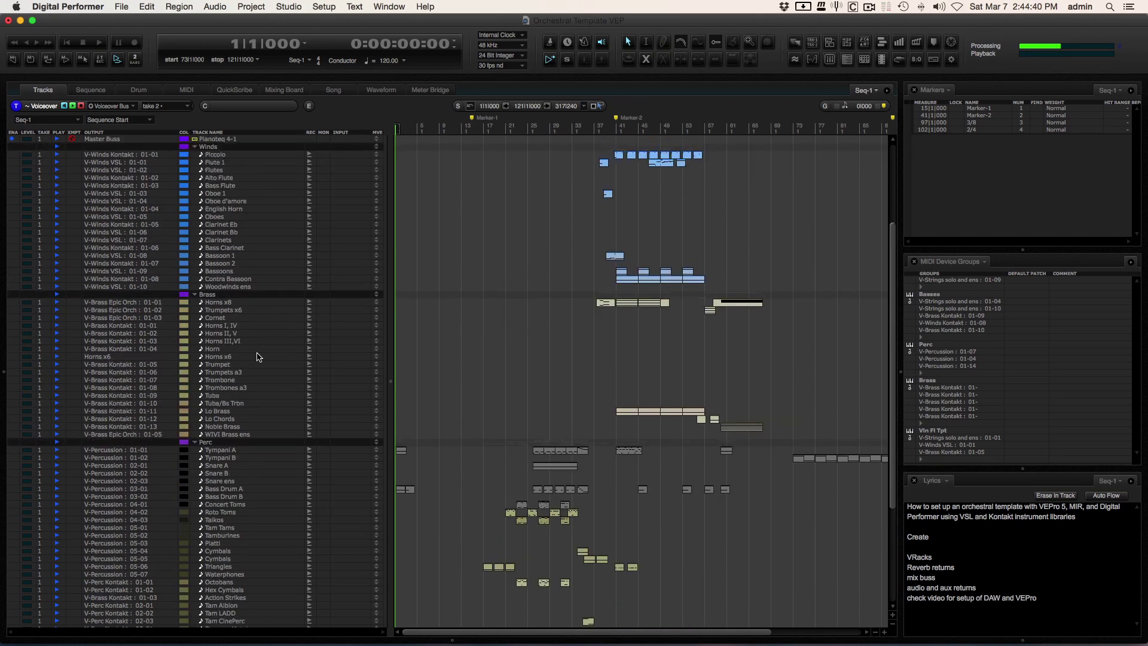